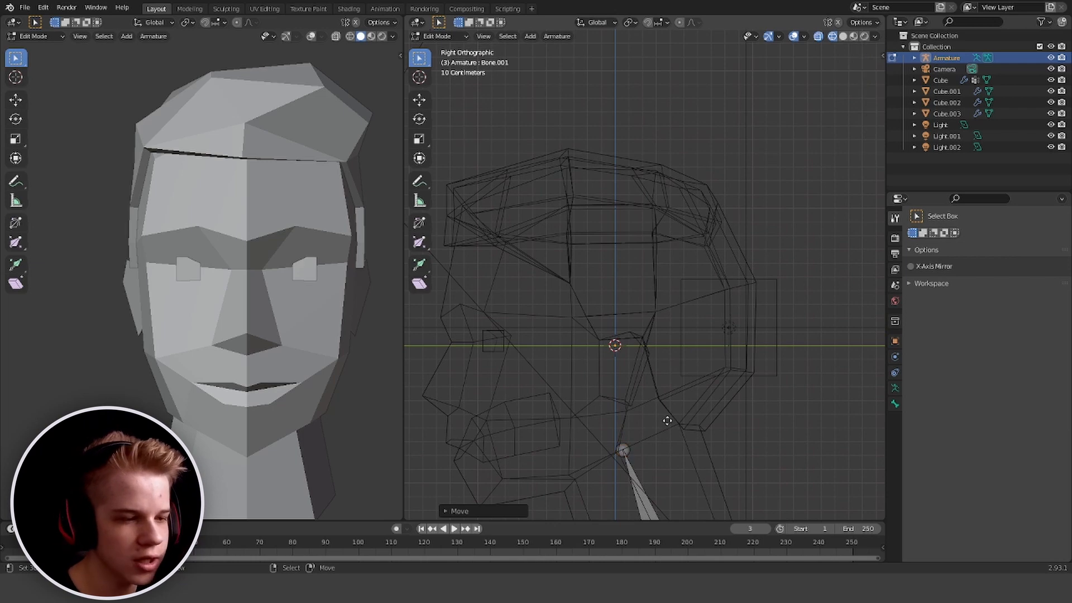
Extrude a bone from the neck joint up to the crown and another from the same joint forward to the chin
left_click(653, 148)
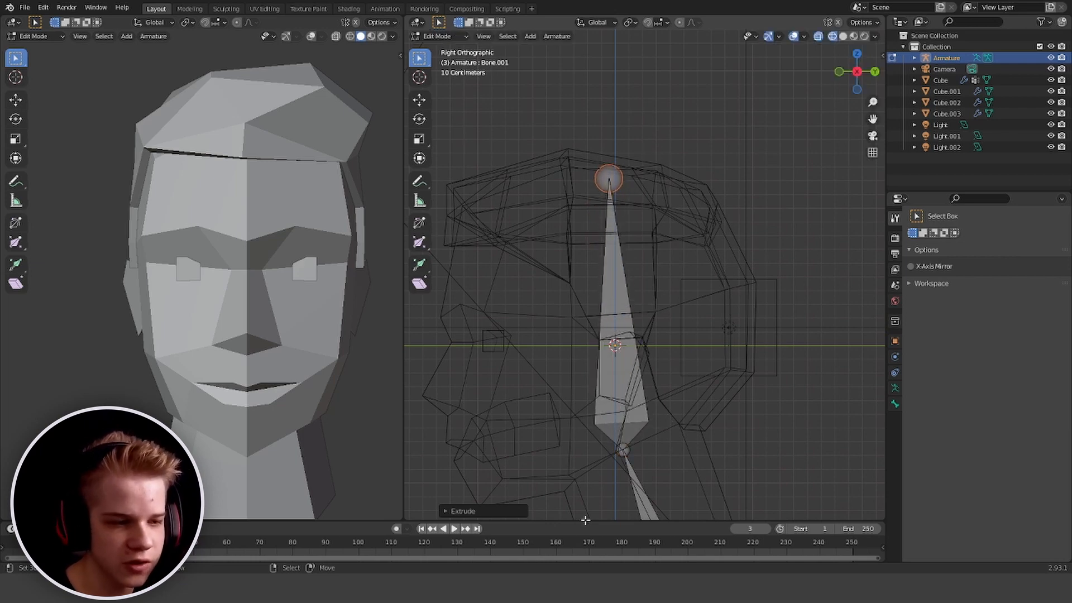
middle_click_drag(598, 348, 619, 238, "shift")
right_click(638, 252)
middle_click_drag(637, 338, 683, 343, "shift")
key("e")
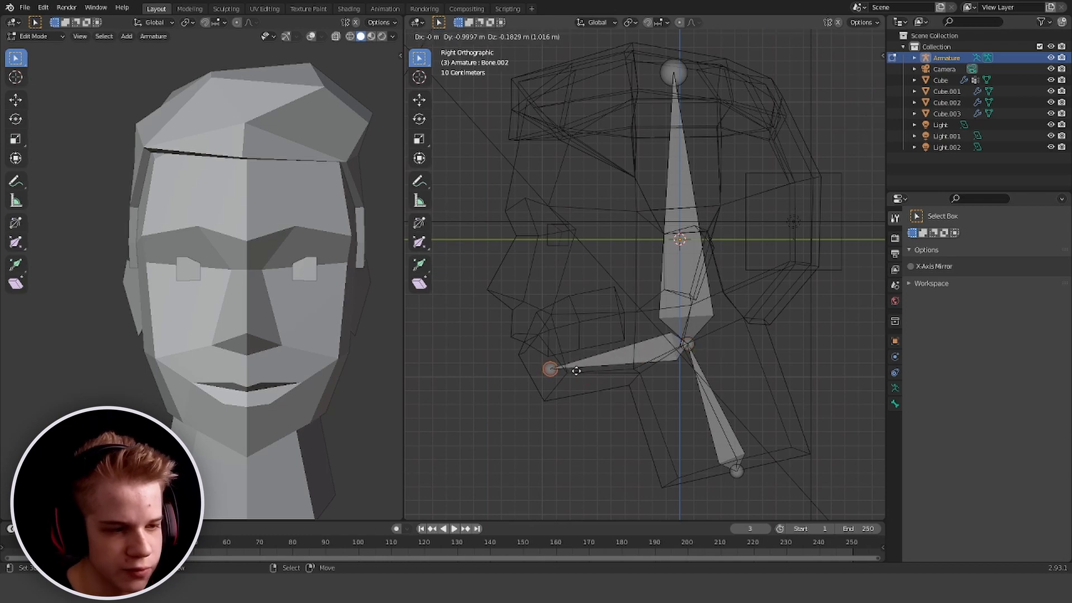
left_click(571, 371)
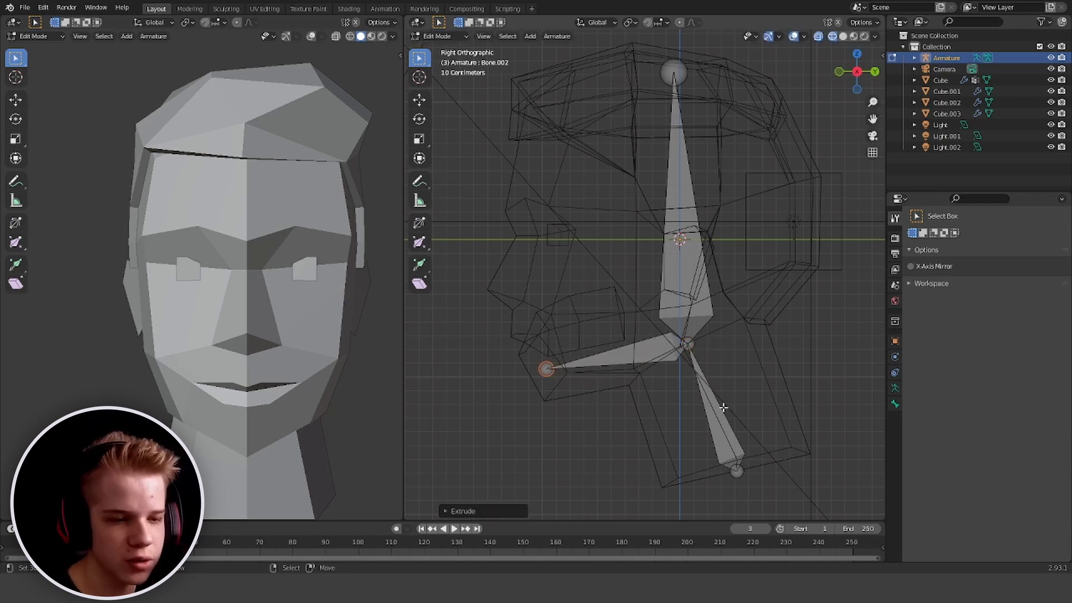
Name the three bones Neck, Head and Jaw
left_click(895, 403)
left_click(970, 235)
type("N")
left_click(968, 237)
type("He")
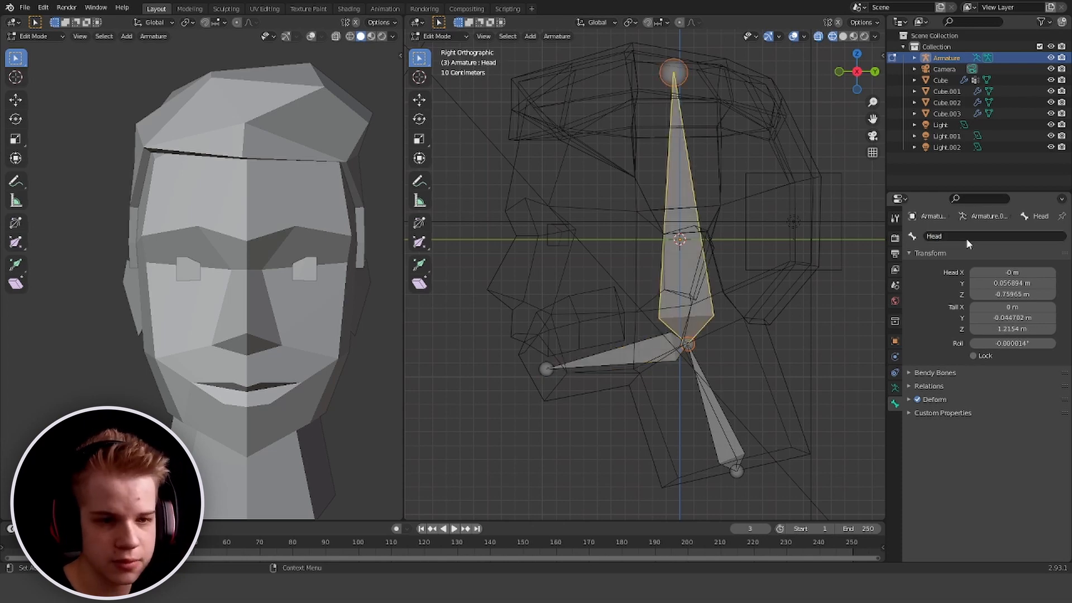
scroll(707, 285, "down", 1)
scroll(706, 285, "up", 2)
left_click(668, 367)
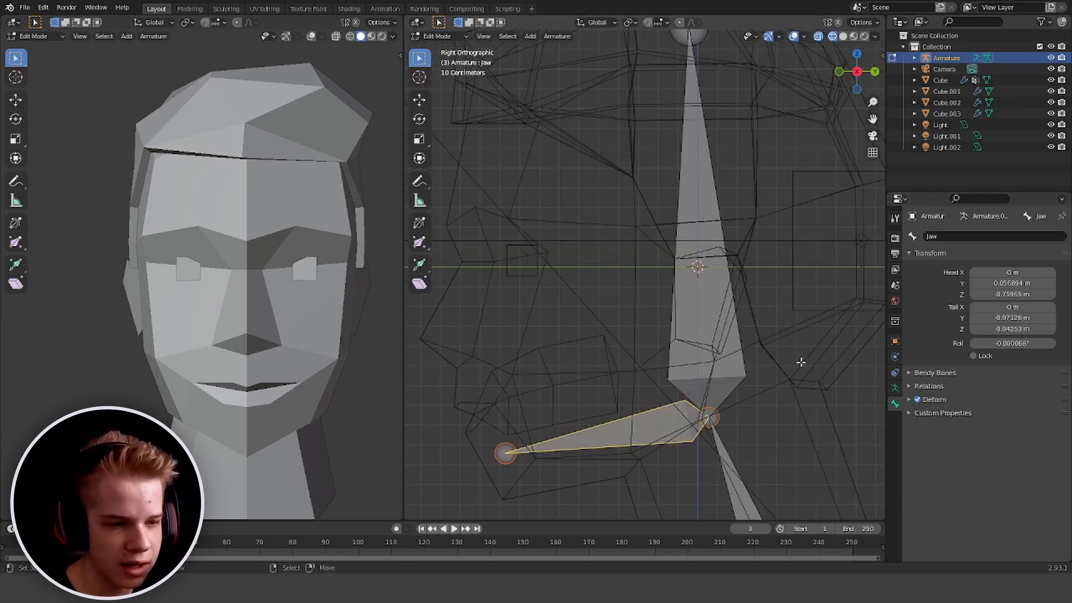
Test the rotation of the Head and Jaw bones in Pose Mode to check whether the jaw follows the head
scroll(775, 358, "down", 3)
scroll(754, 349, "up", 2)
middle_click_drag(749, 355, 735, 331, "shift")
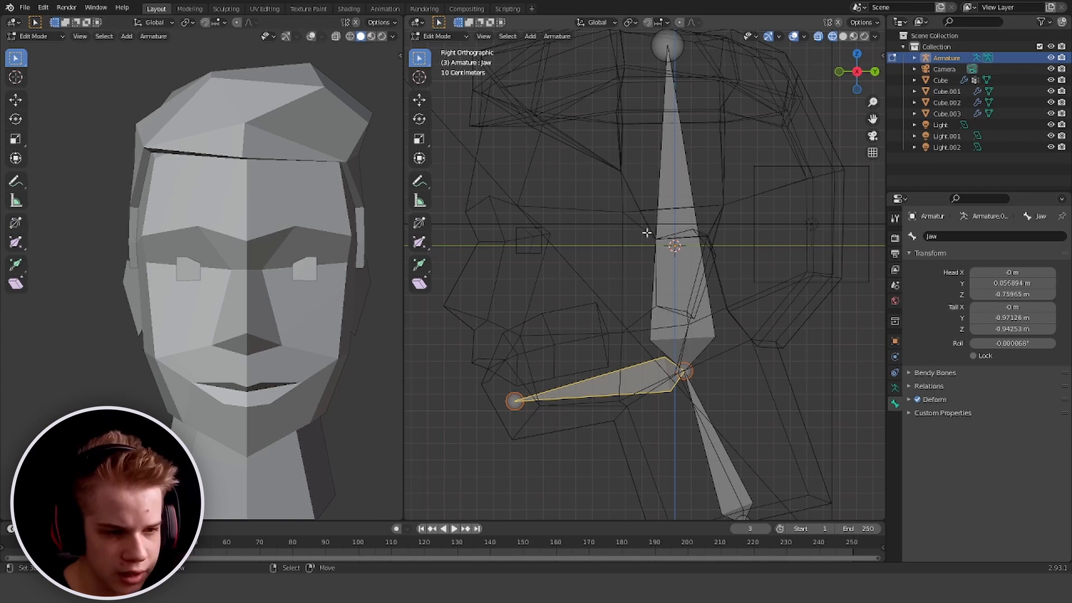
key("ctrl+Tab")
left_click(709, 307)
key("r")
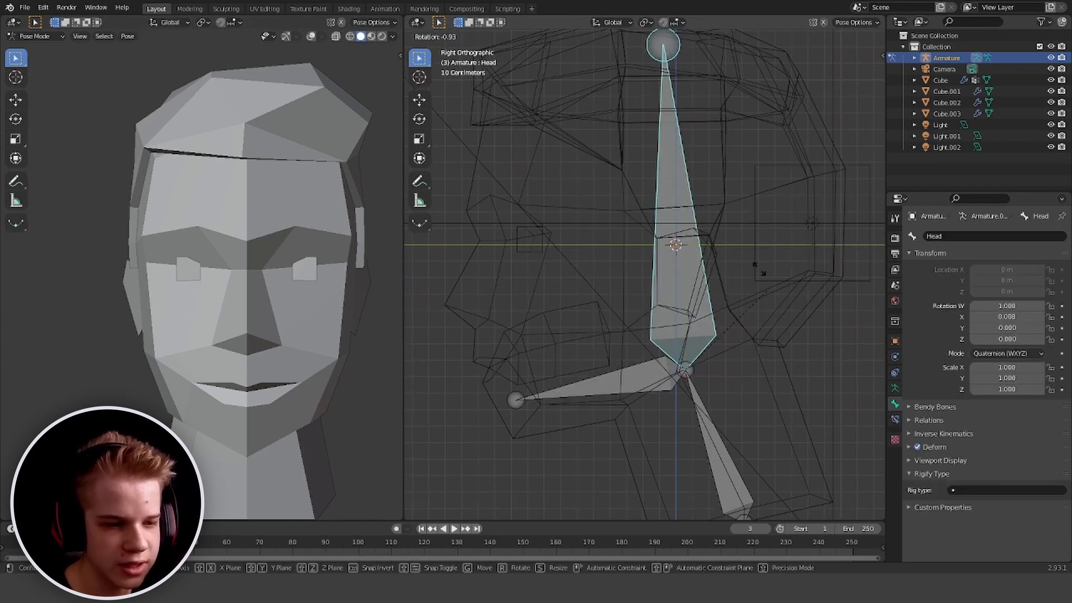
right_click(753, 273)
left_click(665, 373)
key("r")
right_click(777, 263)
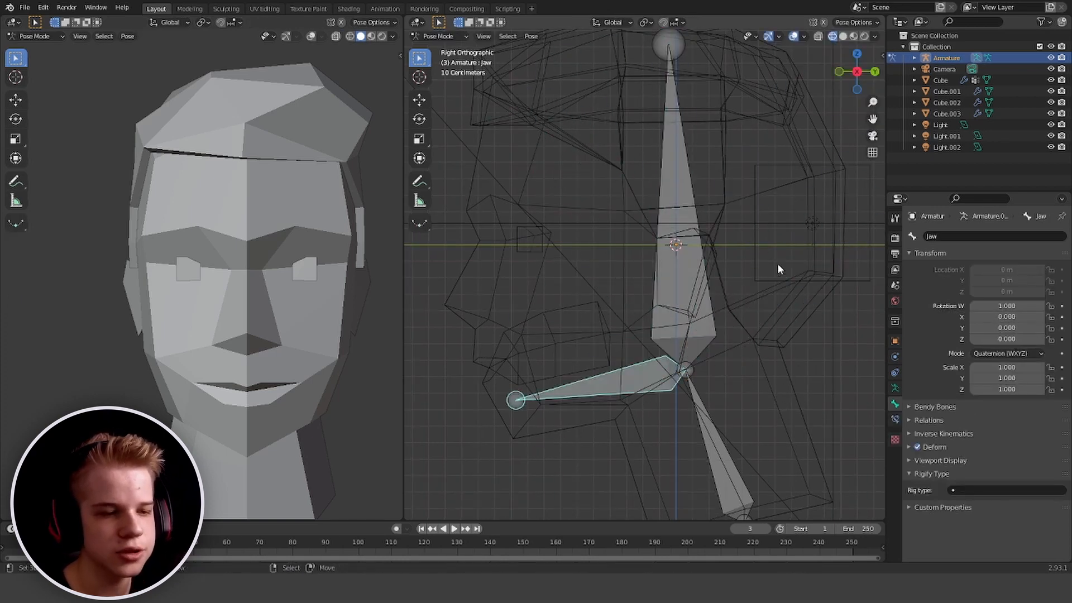
Parent the Jaw bone to the Head bone in Edit Mode with Keep Offset
key("ctrl+Tab")
key("Tab")
left_click(677, 242, "shift")
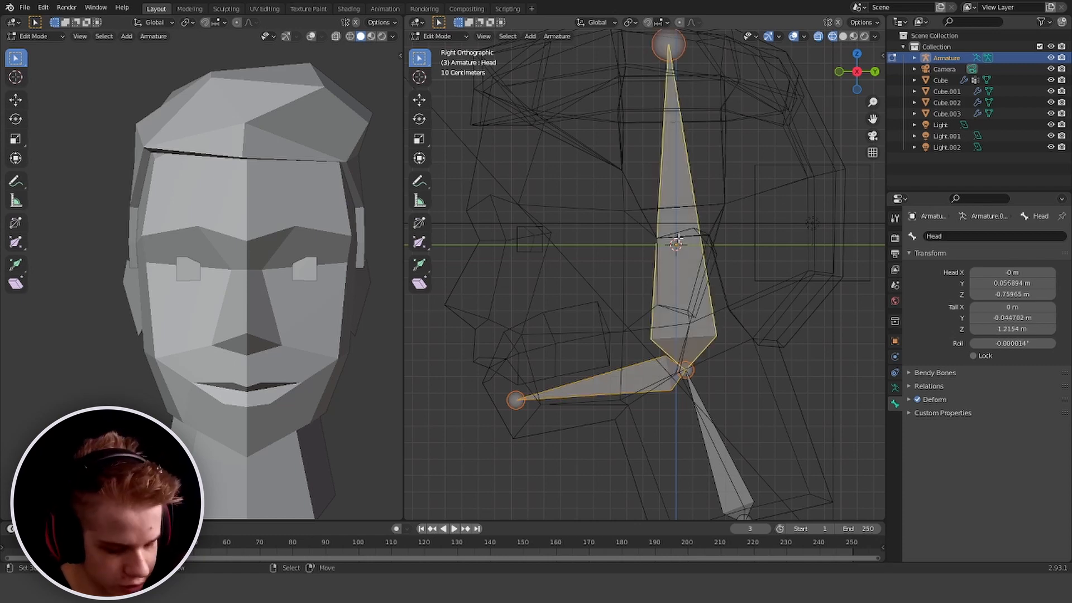
key("ctrl+p")
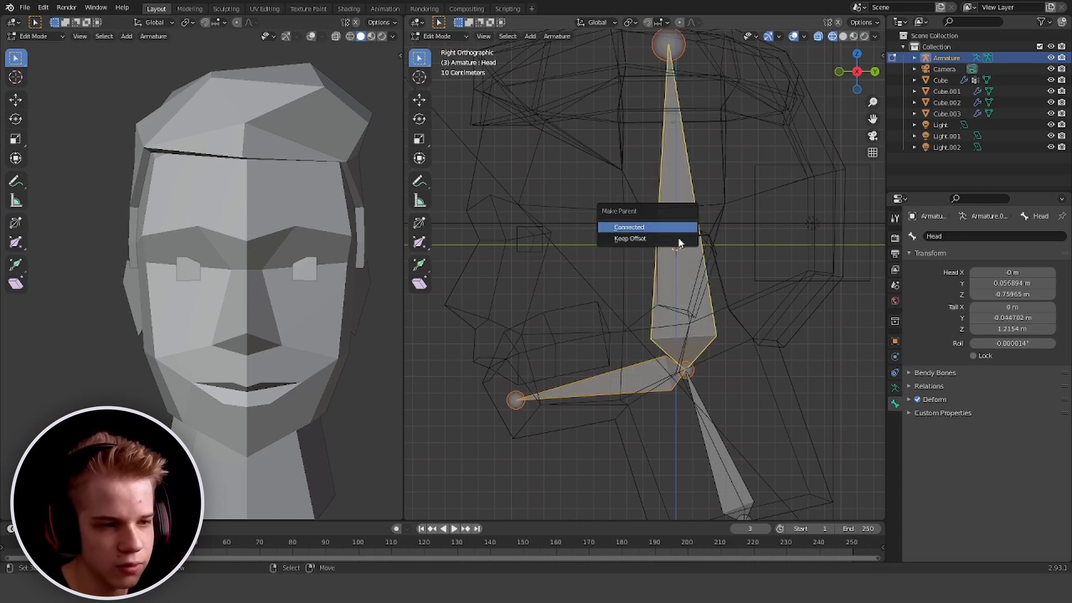
left_click(679, 241)
key("alt+a")
Check in Pose Mode how the Jaw bone follows a rotation of the Head bone
key("ctrl+Tab")
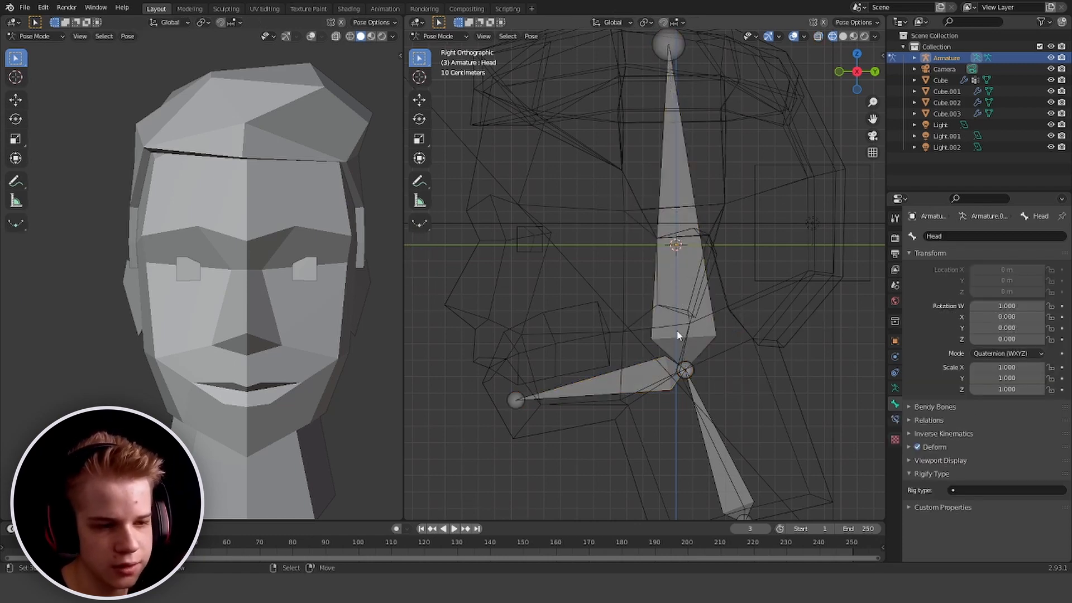
left_click(679, 334)
scroll(767, 312, "down", 4)
key("r")
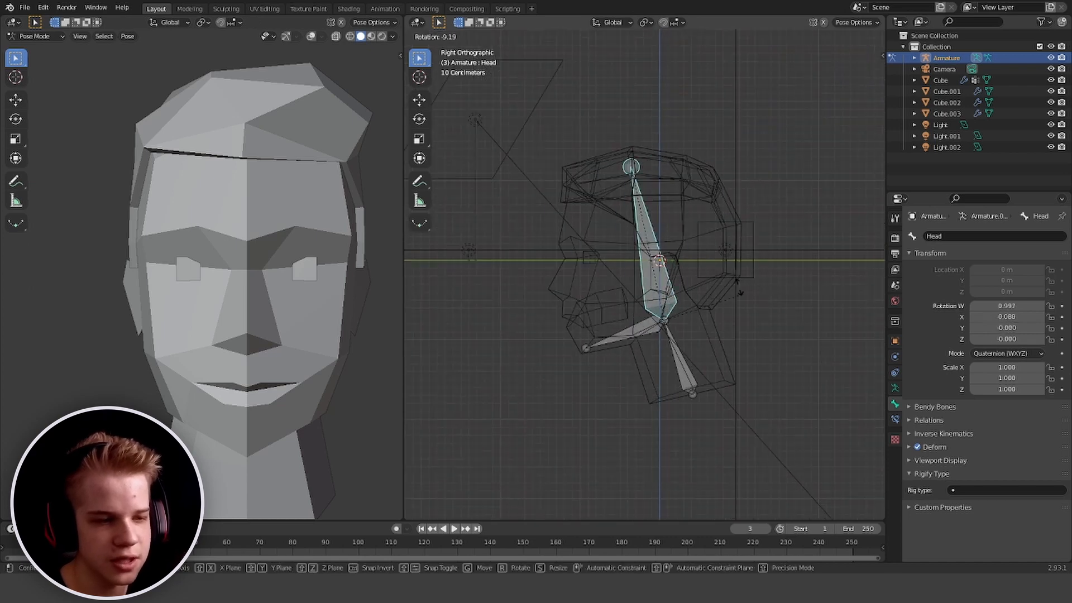
key("Escape")
scroll(768, 278, "up", 4)
Parent the head mesh Cube to the armature using Armature Deform With Automatic Weights
key("ctrl+Tab")
scroll(767, 386, "down", 2)
left_click(733, 351)
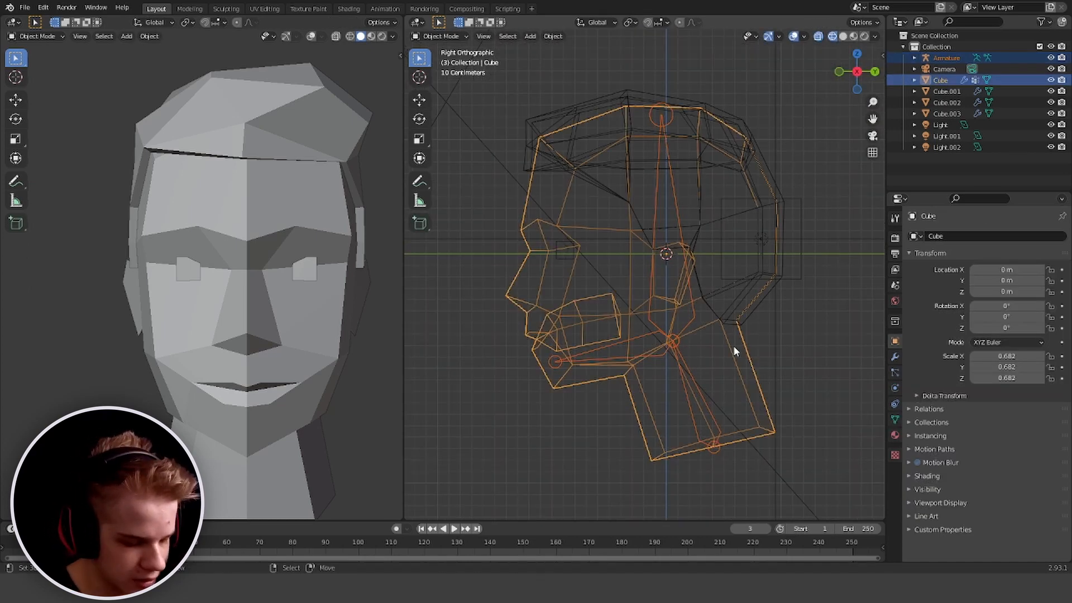
left_click(699, 411, "shift")
key("ctrl+p")
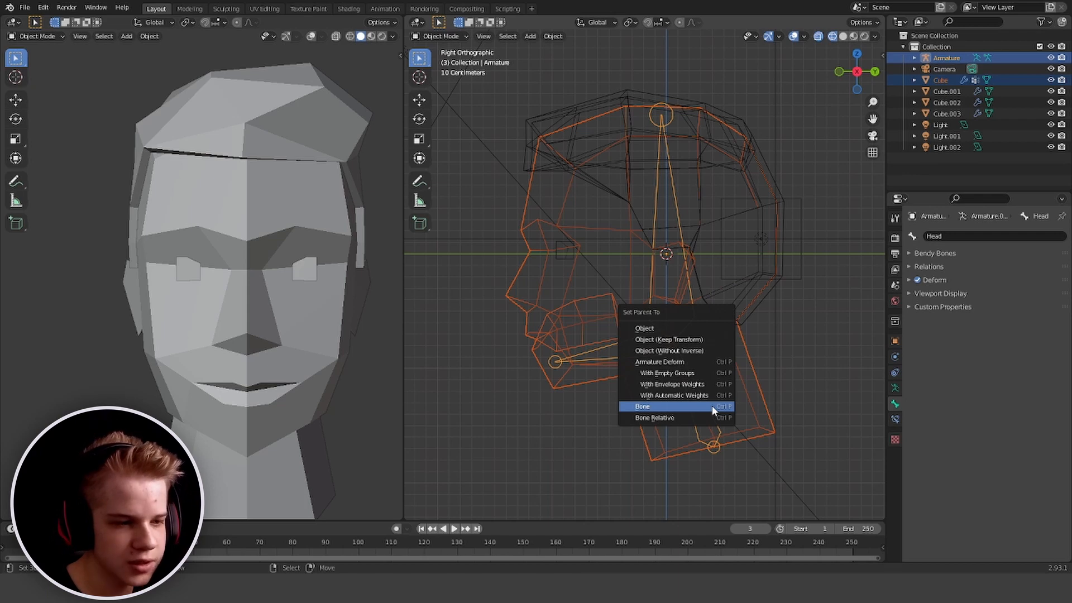
left_click(713, 411)
Test in Pose Mode how the mesh deforms when the Head bone rotates, including about the global Z axis
scroll(726, 330, "up", 3)
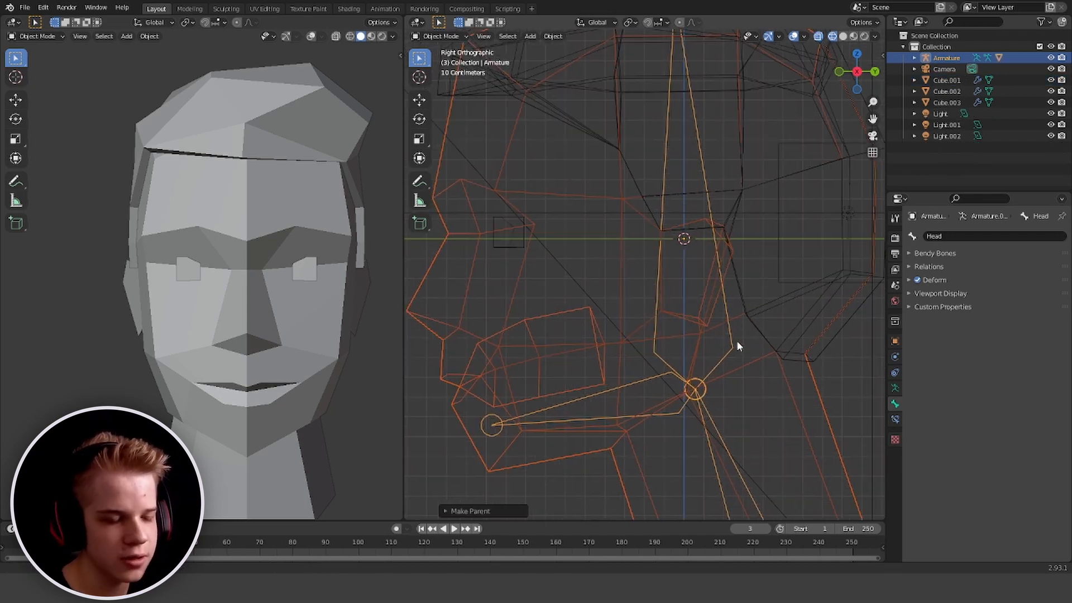
scroll(717, 321, "down", 2)
key("ctrl+Tab")
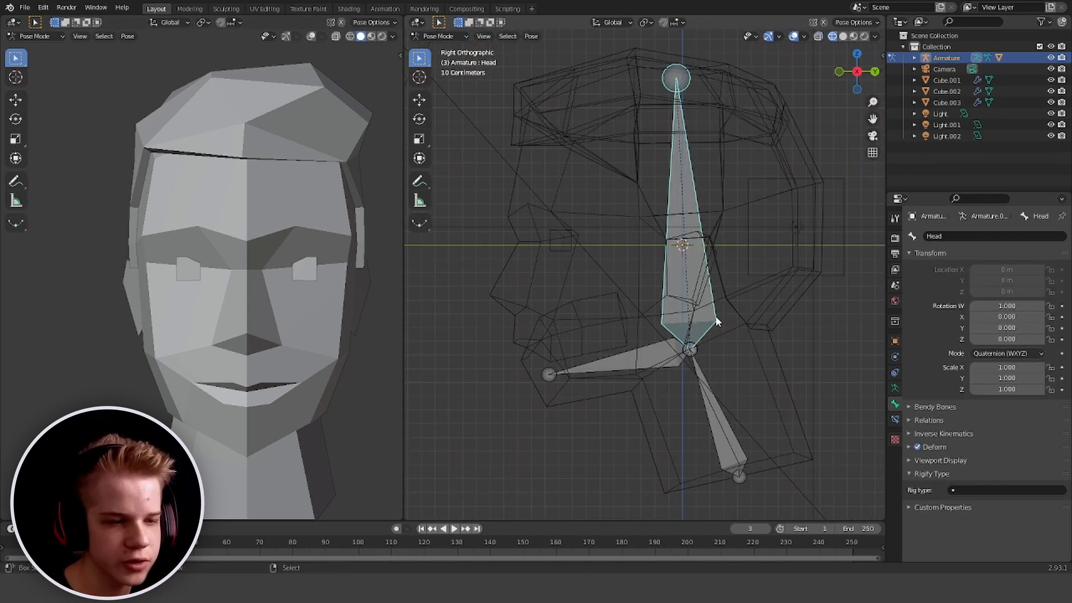
key("r")
key("Escape")
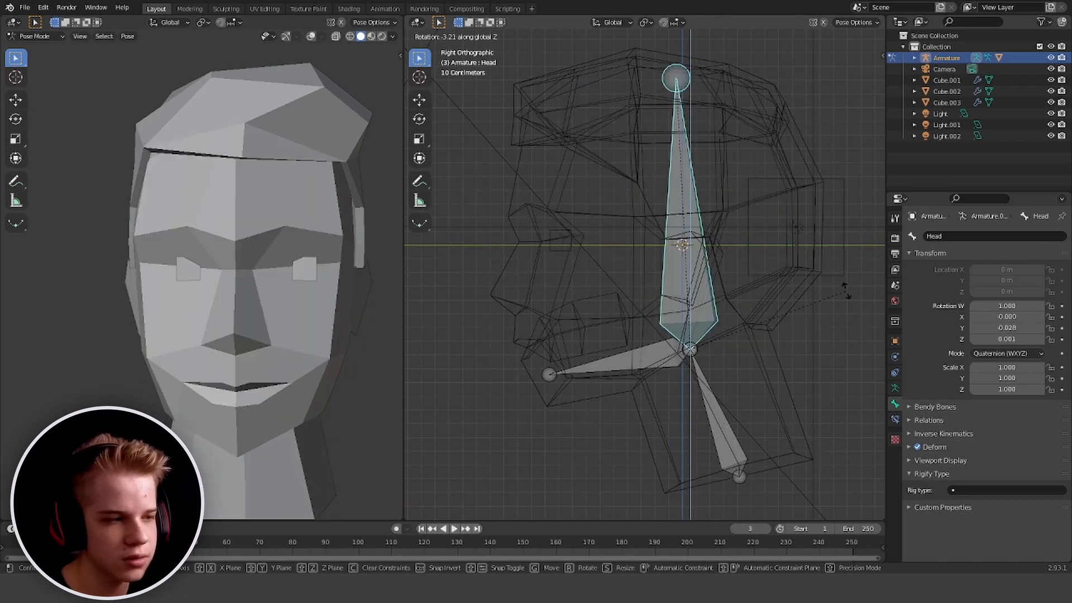
key("z")
left_click(843, 365)
key("r")
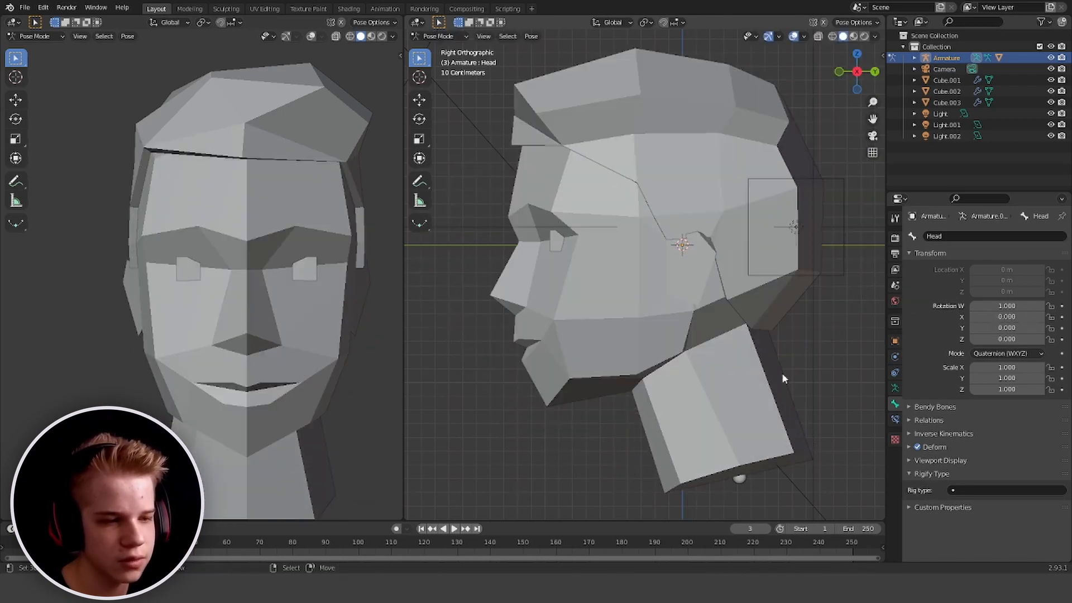
right_click(782, 373)
Return to wireframe shading and test how the mesh deforms when the Jaw bone rotates
key("z")
left_click(720, 373)
left_click(619, 374)
key("r")
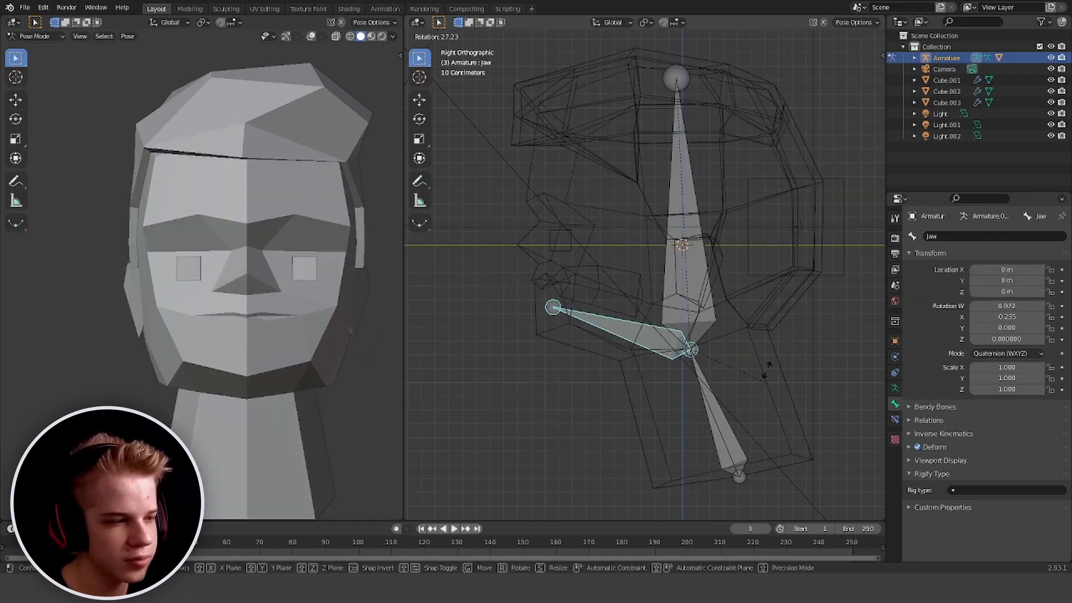
right_click(753, 289)
Leave Pose Mode and put the head mesh Cube into Weight Paint mode
key("ctrl+Tab")
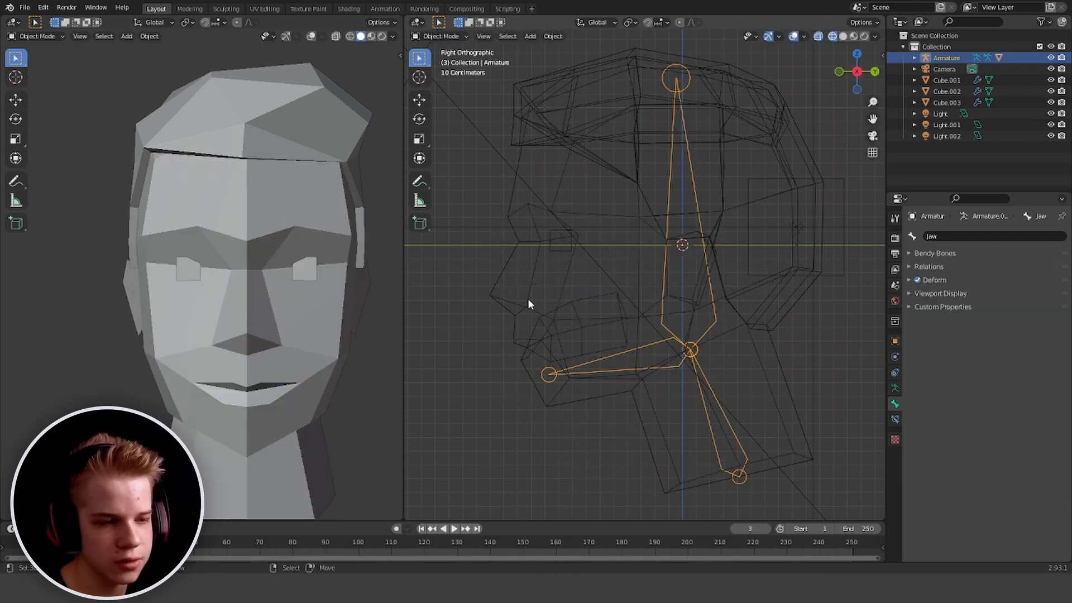
left_click(527, 297)
key("ctrl+Tab")
left_click(538, 256)
scroll(537, 256, "up", 1)
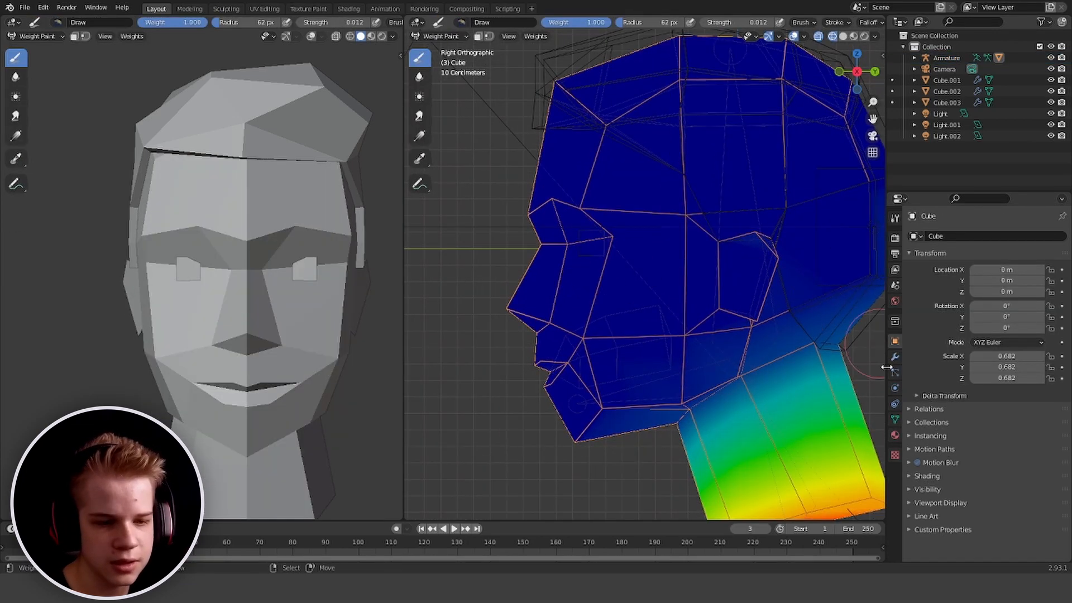
Delete the unused Eycontrol.R vertex group from the head mesh
left_click(895, 420)
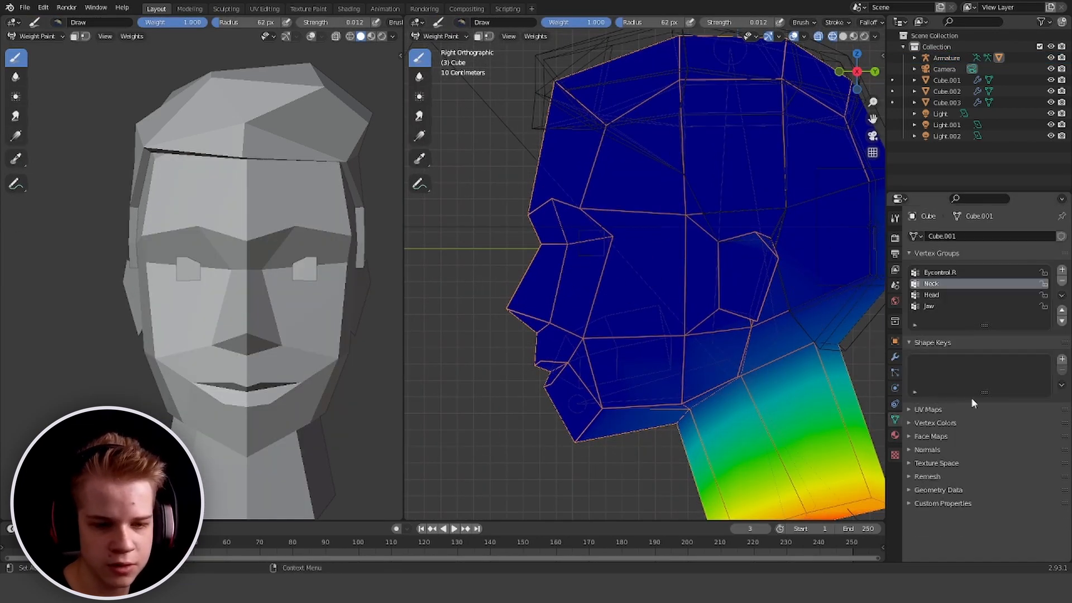
left_click(950, 272)
scroll(742, 302, "down", 3)
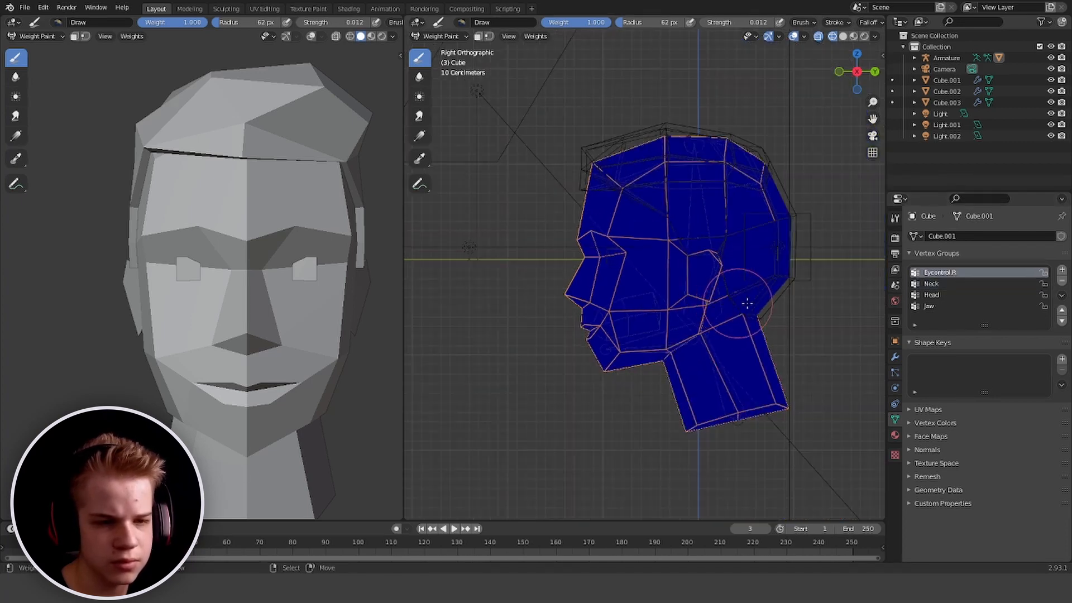
left_click(1062, 281)
Examine the painted weights of the Head and Neck vertex groups around the mesh
left_click(930, 283)
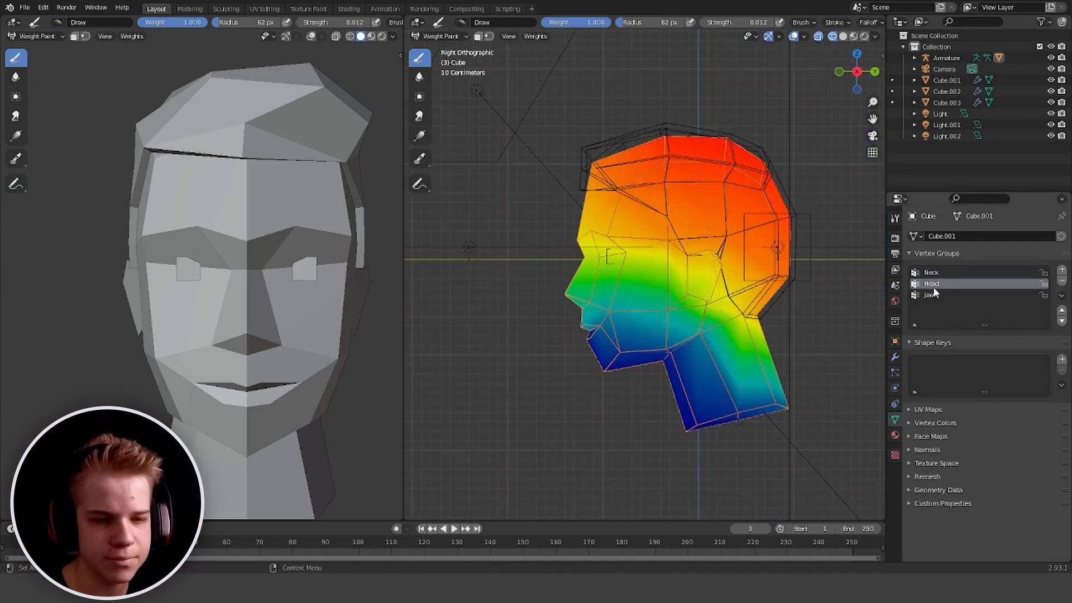
left_click(934, 276)
middle_click_drag(770, 349, 871, 218)
left_click(939, 281)
key("KP_3")
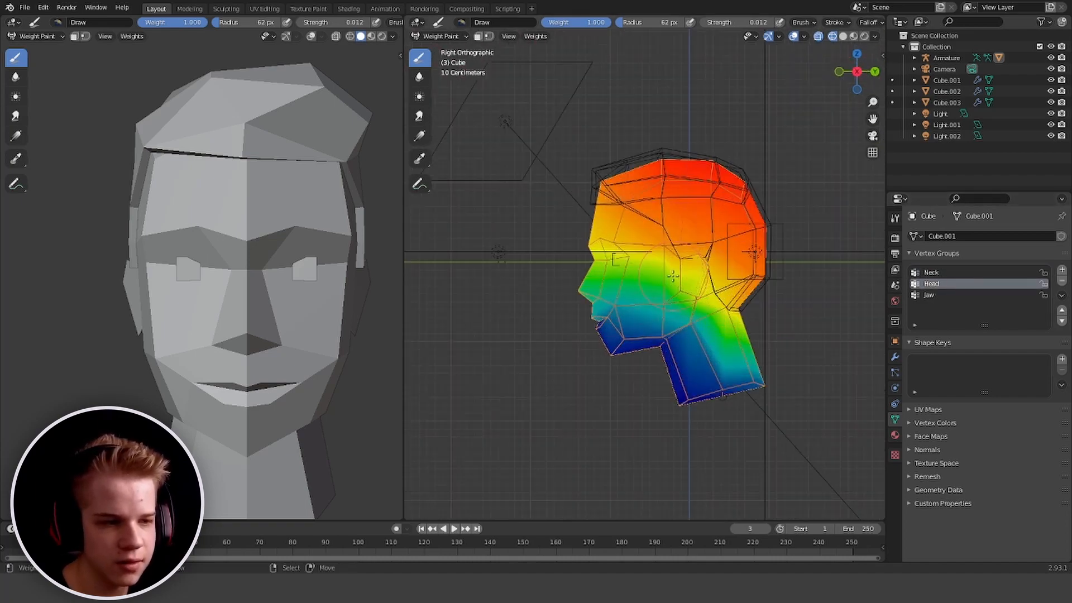
middle_click_drag(737, 406, 799, 360)
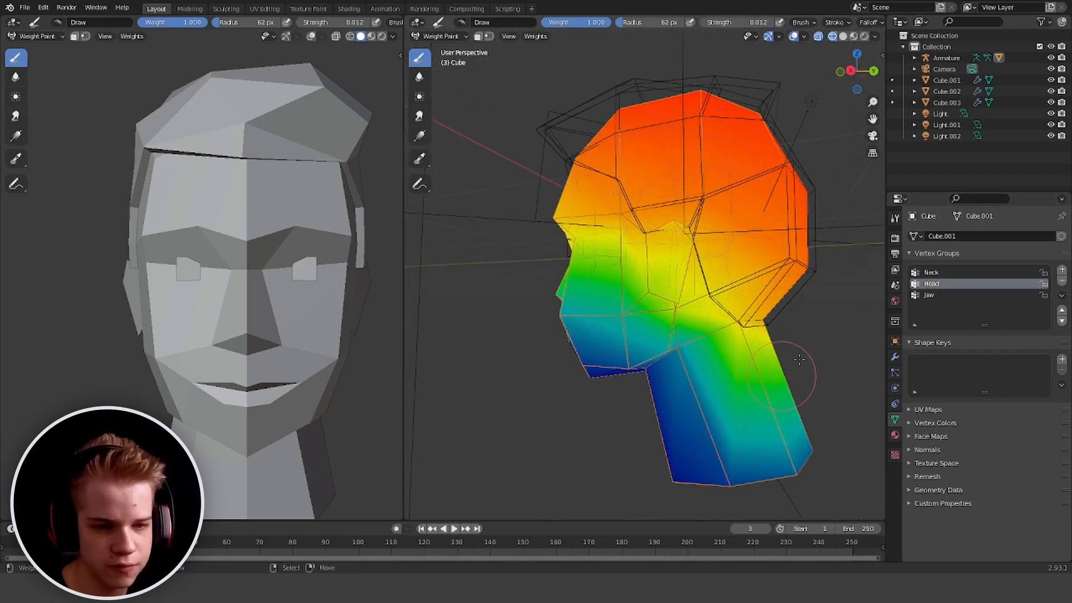
Switch the weight paint brush to Subtract with a strength of 0.267
left_click(896, 218)
left_click(988, 257)
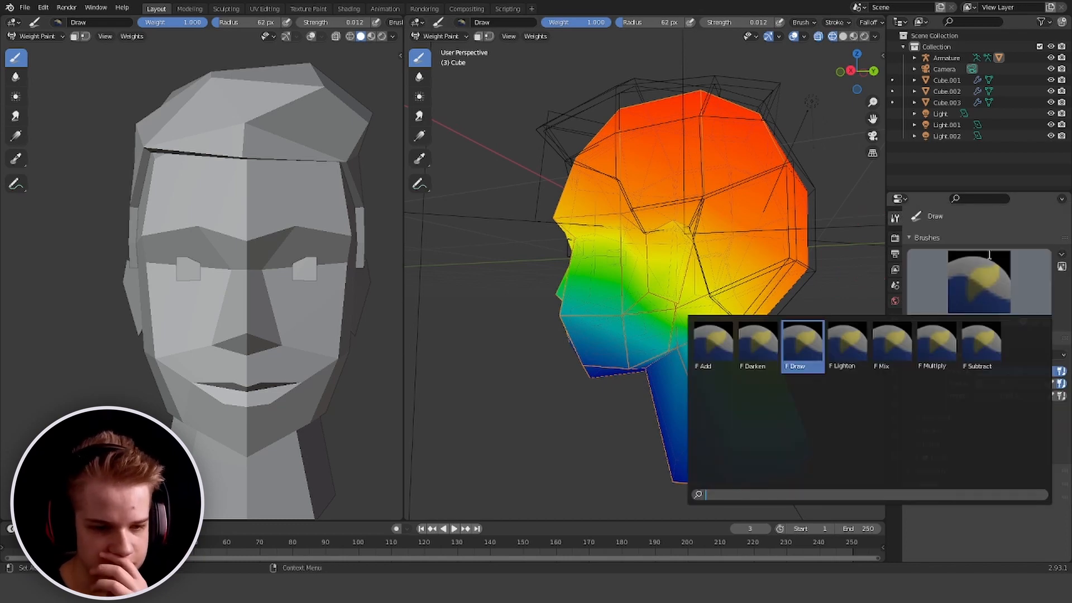
left_click(975, 339)
mouse_move(734, 411)
middle_mouse_down()
mouse_move(732, 390)
mouse_move(624, 364)
middle_mouse_up()
mouse_move(639, 326)
middle_mouse_down()
mouse_move(702, 318)
mouse_move(761, 354)
mouse_move(776, 330)
mouse_move(670, 323)
middle_mouse_up()
scroll(662, 332, "up", 2)
key("ctrl+z")
Make the Jaw vertex group active and subtract its weight from the forehead, crown and eye area in right view
left_click(895, 419)
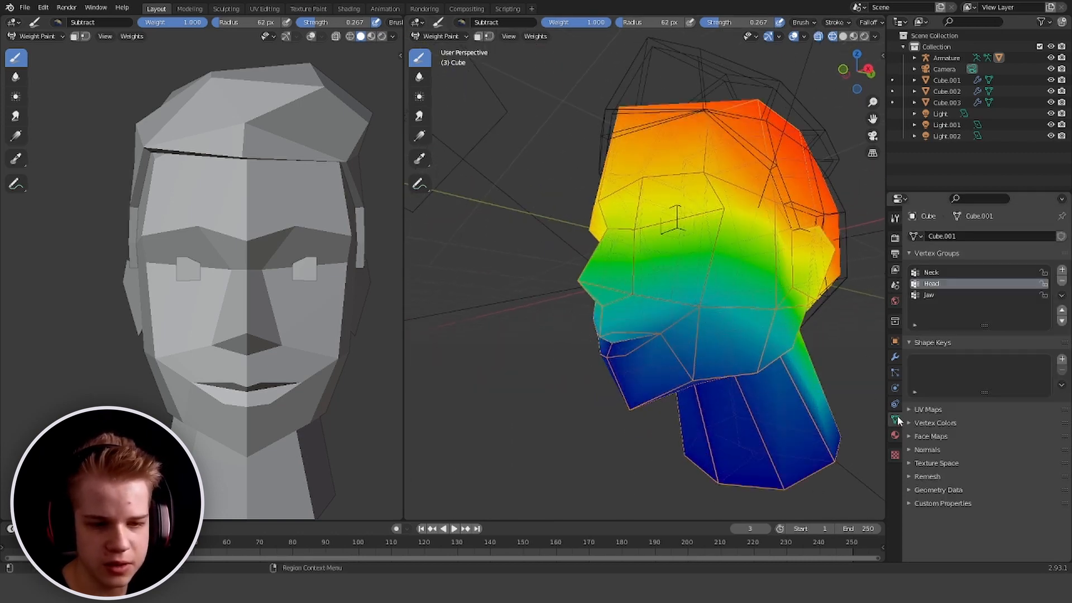
left_click(929, 293)
mouse_move(804, 335)
middle_mouse_down()
mouse_move(778, 347)
mouse_move(726, 431)
mouse_move(761, 385)
mouse_move(783, 435)
middle_mouse_up()
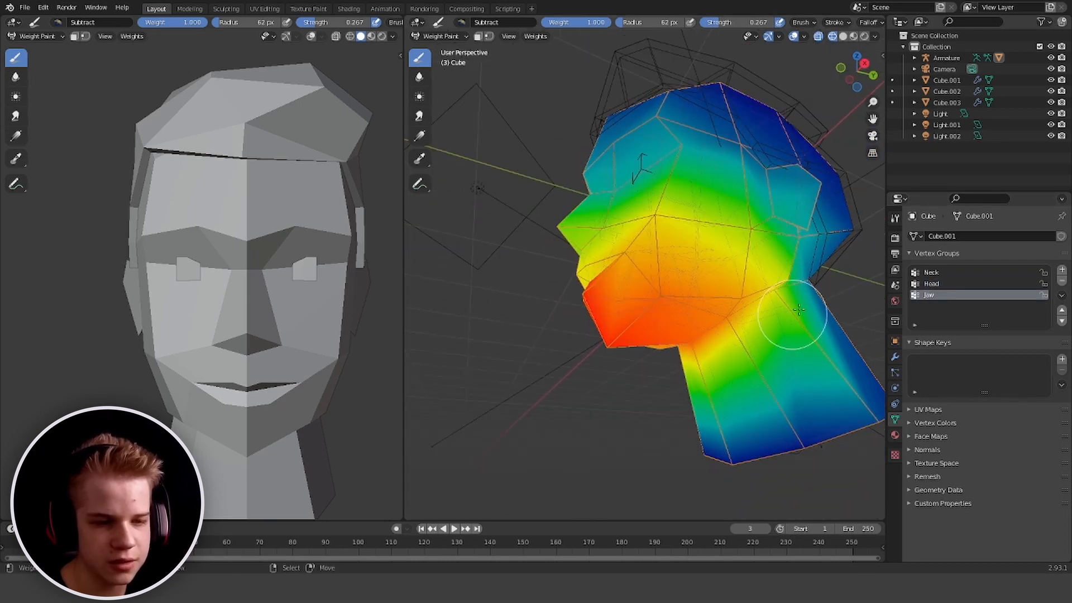
middle_click_drag(813, 321, 787, 377)
key("KP_3")
middle_click_drag(522, 207, 548, 236, "shift")
mouse_move(606, 228)
left_mouse_down()
mouse_move(634, 225)
mouse_move(650, 162)
mouse_move(582, 124)
left_mouse_up()
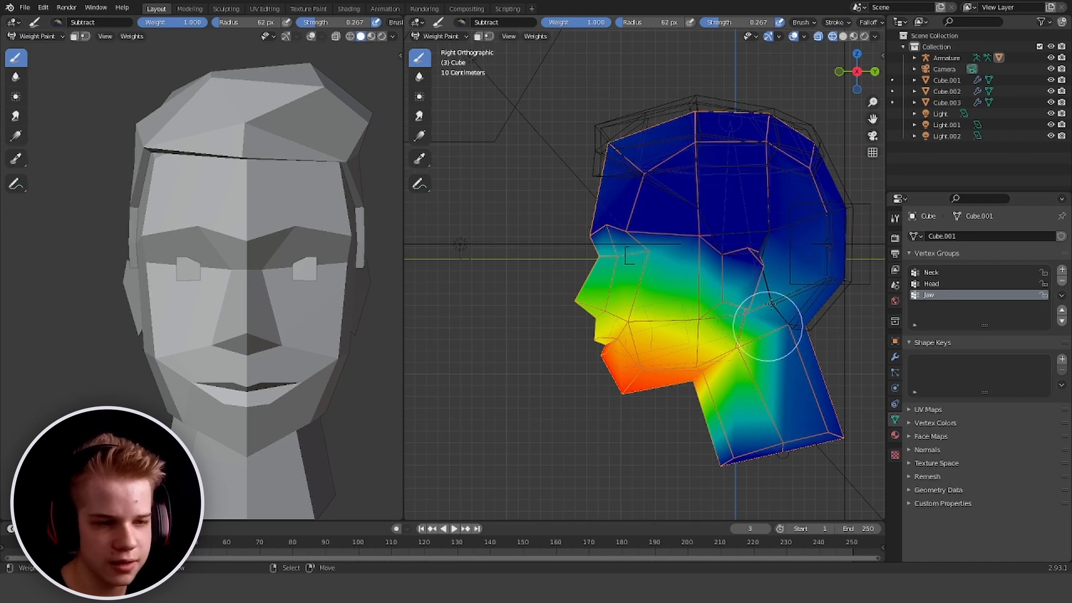
left_click_drag(579, 228, 661, 252)
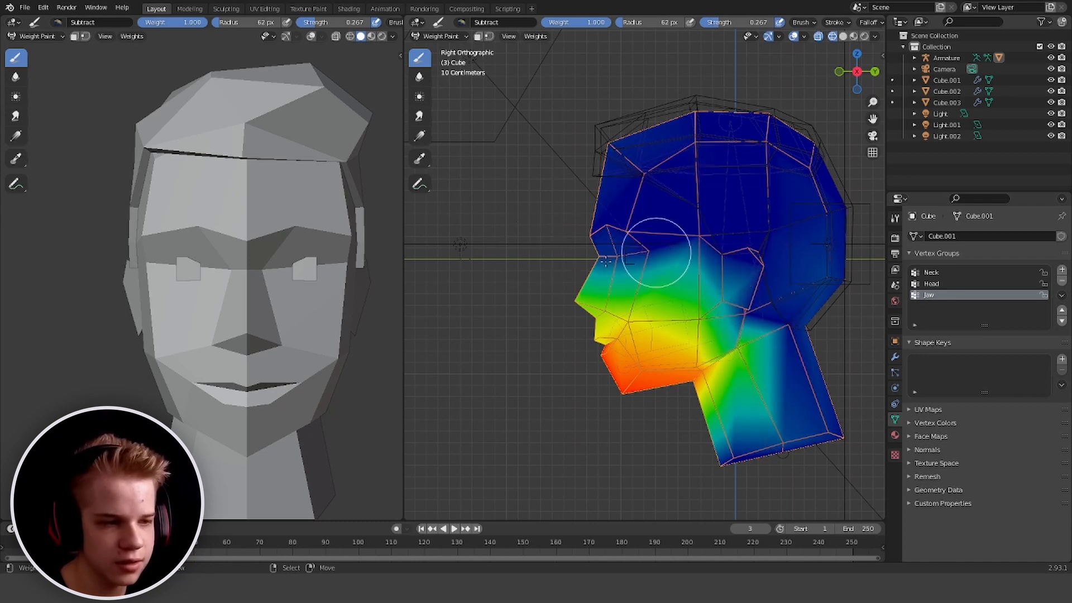
Subtract more Jaw weight from the middle of the face with short close-up strokes
scroll(665, 284, "up", 3)
middle_click_drag(615, 359, 659, 302, "shift")
middle_click_drag(642, 313, 702, 277)
mouse_move(702, 277)
left_mouse_down()
mouse_move(722, 241)
mouse_move(587, 280)
mouse_move(689, 253)
left_mouse_up()
mouse_move(689, 254)
middle_mouse_down()
mouse_move(717, 269)
mouse_move(724, 258)
middle_mouse_up()
left_click_drag(724, 251, 735, 230)
scroll(726, 237, "down", 5)
middle_click_drag(700, 252, 677, 287)
Set the brush strength to 0.752 and subtract the remaining Jaw weight across the face above the mouth
key("shift+f")
left_click(648, 259)
mouse_move(698, 273)
left_mouse_down()
mouse_move(749, 280)
mouse_move(819, 258)
left_mouse_up()
mouse_move(818, 258)
middle_mouse_down()
mouse_move(780, 232)
mouse_move(840, 236)
mouse_move(761, 271)
middle_mouse_up()
middle_click_drag(799, 236, 796, 328)
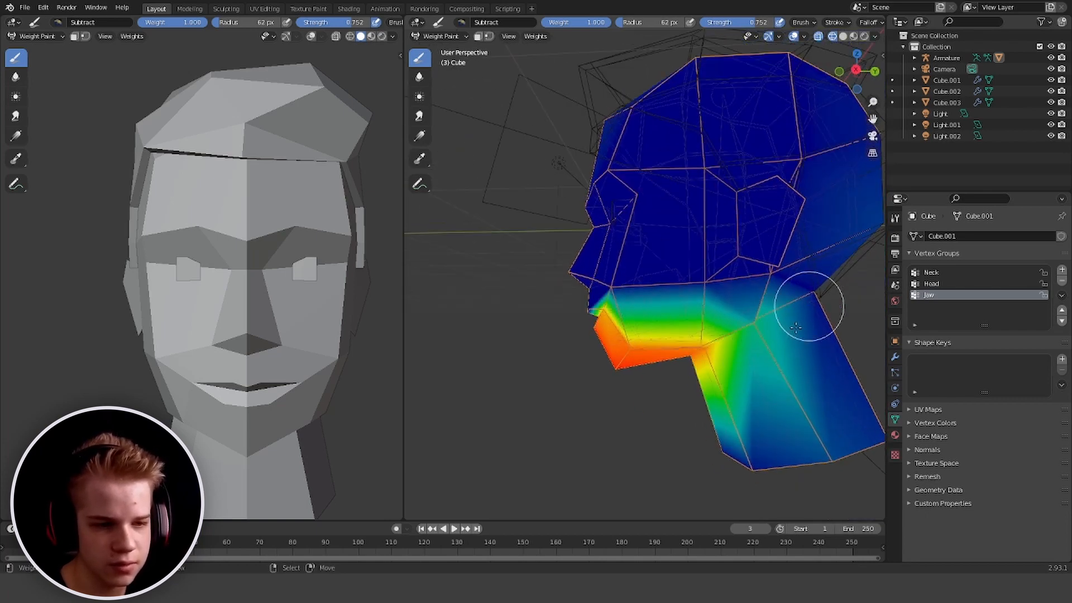
Put the head mesh into Edit Mode, clear the selection and show the mouth area in solid shading
scroll(704, 402, "down", 3)
key("grave")
left_click(799, 344)
scroll(627, 333, "up", 5)
mouse_move(627, 333)
middle_mouse_down()
mouse_move(702, 303)
mouse_move(781, 302)
middle_mouse_up()
scroll(745, 320, "down", 4)
key("Tab")
scroll(708, 314, "up", 3)
key("alt+a")
mouse_move(708, 313)
middle_mouse_down()
mouse_move(684, 299)
mouse_move(738, 311)
mouse_move(666, 321)
mouse_move(627, 299)
mouse_move(709, 302)
mouse_move(703, 309)
middle_mouse_up()
key("shift+z")
scroll(726, 308, "down", 2)
scroll(627, 300, "up", 4)
scroll(709, 302, "down", 3)
scroll(705, 307, "up", 3)
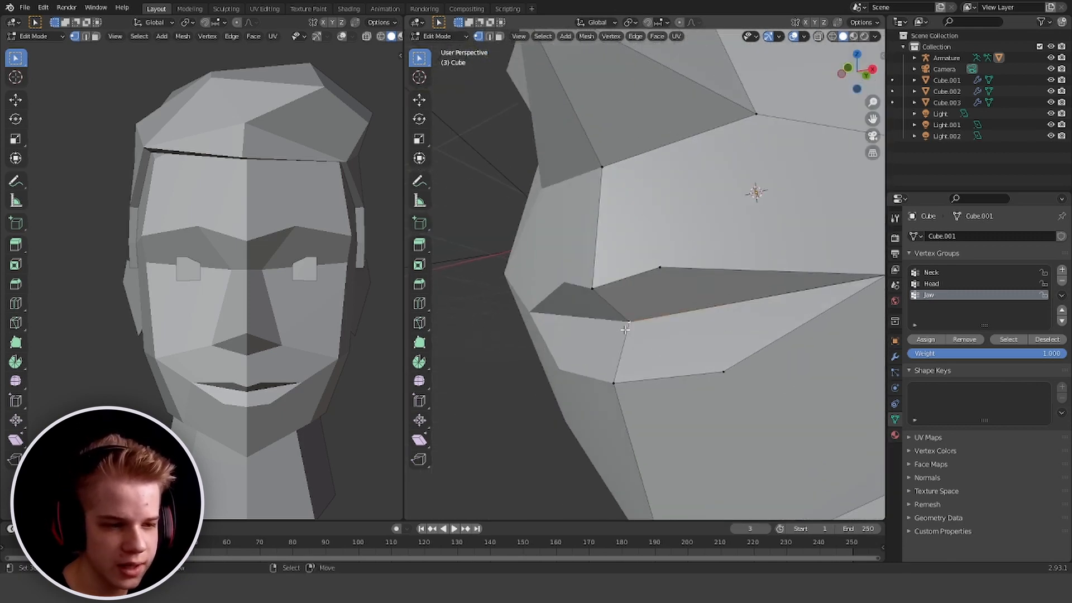
Try to move the middle vertex of the lower lip's upper edge downward
left_click(631, 326)
key("g")
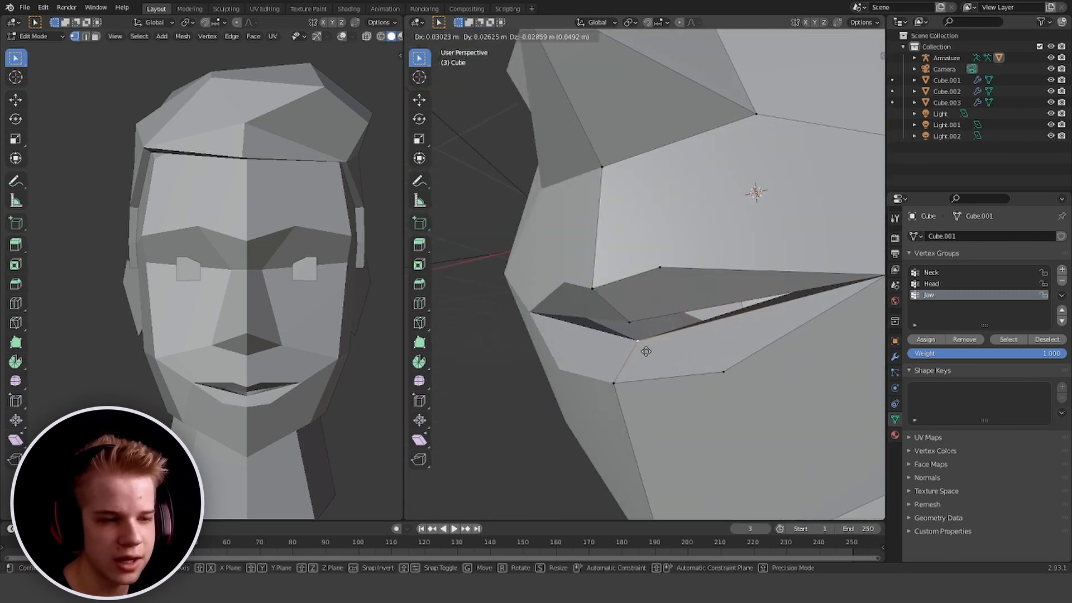
left_click(646, 350)
Remove the middle vertex of the upper lip from the Jaw vertex group and check the weights in Weight Paint mode
scroll(688, 299, "down", 4)
middle_click_drag(677, 308, 636, 308)
scroll(636, 308, "up", 4)
key("shift+z")
middle_click_drag(564, 313, 625, 317)
key("shift+z")
key("shift+z")
key("shift+z")
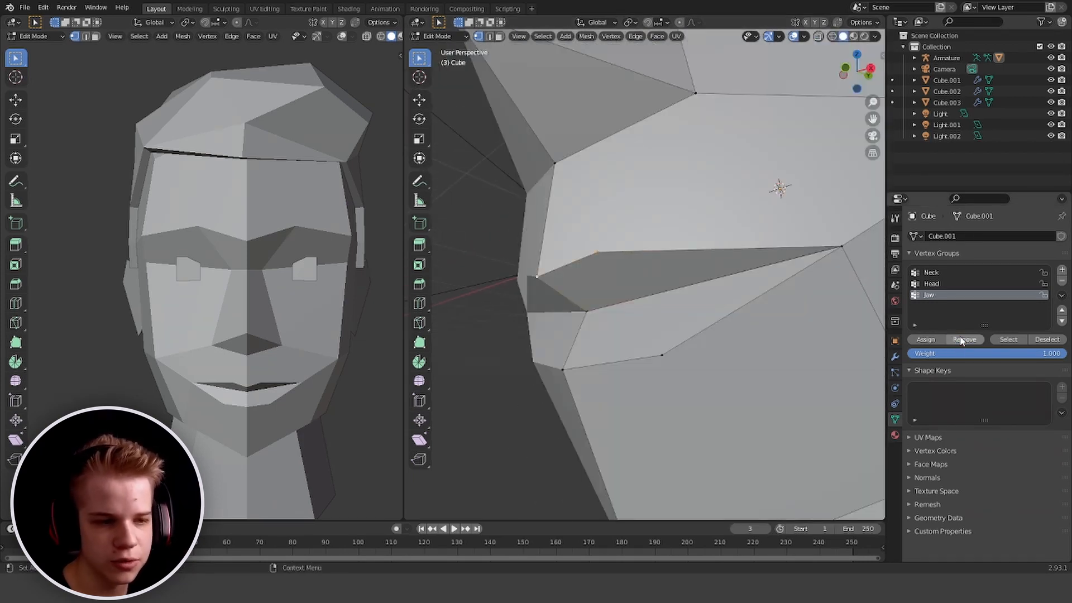
scroll(718, 327, "down", 5)
middle_click_drag(718, 328, 745, 316)
key("ctrl+Tab")
scroll(739, 254, "up", 4)
Return to Object Mode, put the armature into Pose Mode and rotate the Jaw bone down to open the mouth
key("ctrl+Tab")
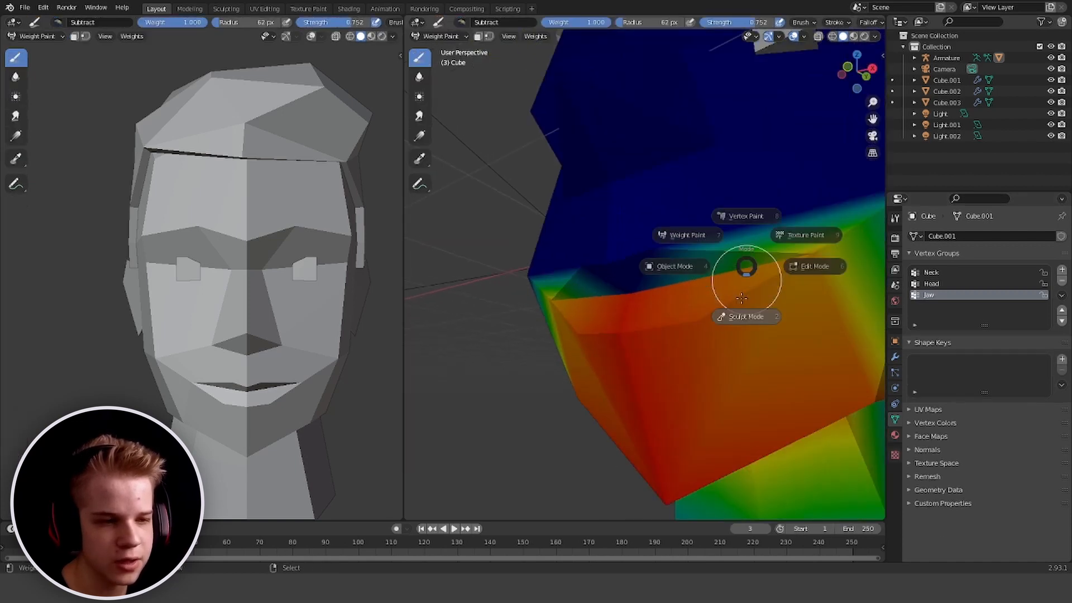
left_click(695, 267)
key("shift+z")
scroll(549, 332, "down", 5)
left_click(717, 288)
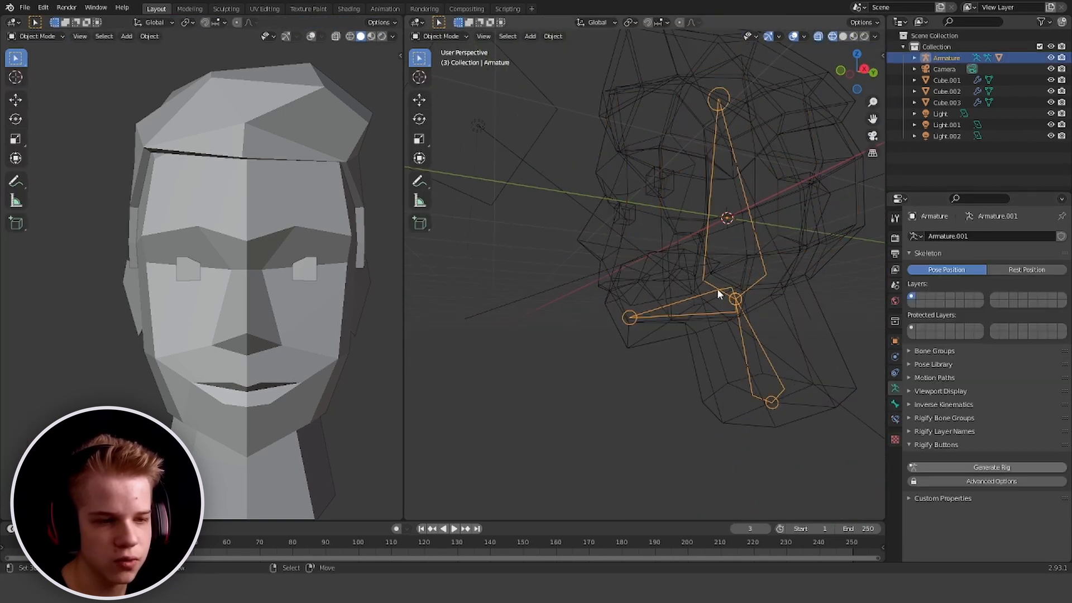
key("ctrl+Tab")
left_click(717, 288)
key("shift+z")
scroll(717, 288, "up", 4)
key("r")
left_click(815, 297)
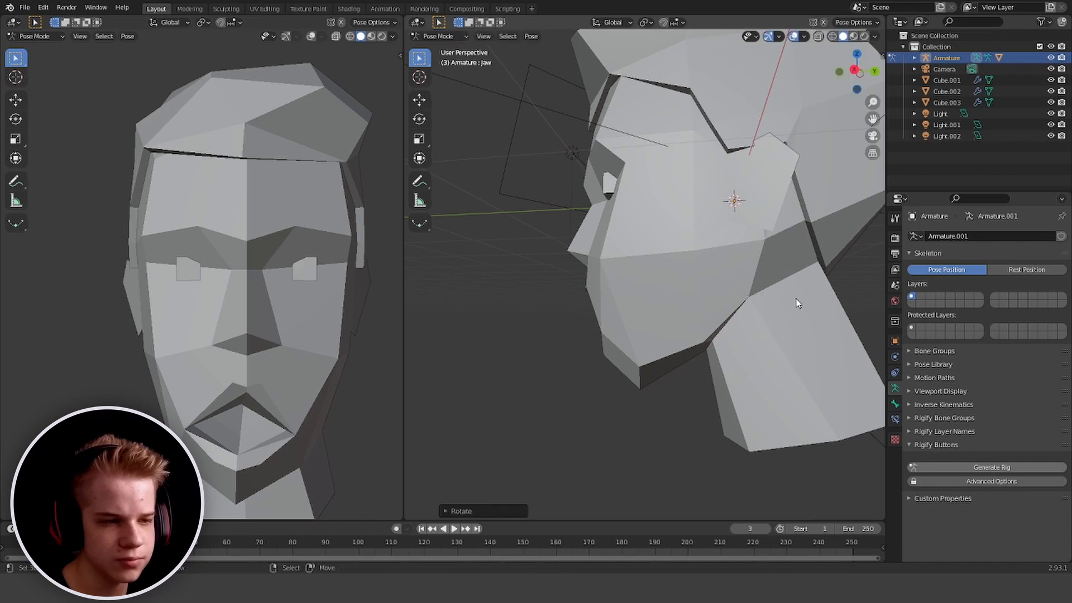
Leave Pose Mode, select the head mesh and put it into Weight Paint mode with the mouth open
scroll(815, 298, "down", 4)
middle_click_drag(843, 300, 744, 300)
key("ctrl+Tab")
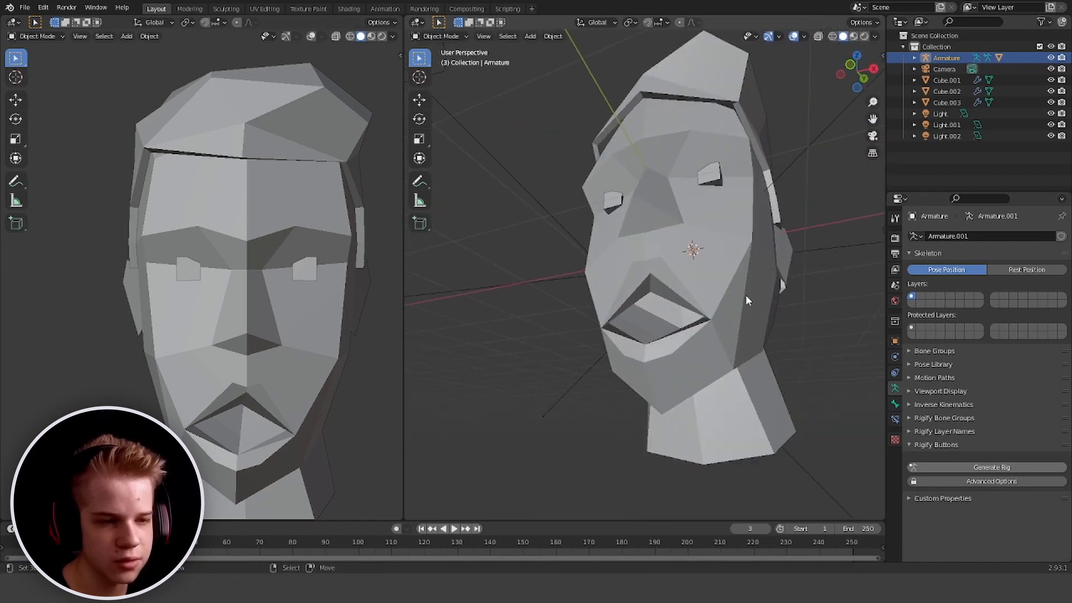
left_click(745, 297, "shift")
key("ctrl+Tab")
left_click(692, 180)
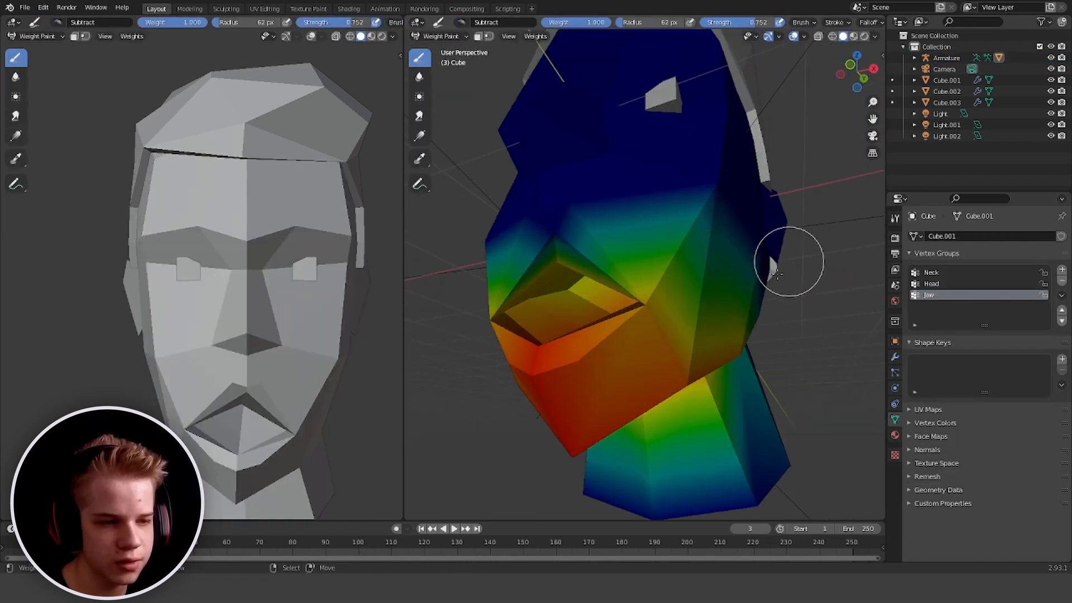
Try to subtract Jaw weight beside the open mouth, inspect it with X-ray and undo the last stroke
left_click_drag(776, 273, 636, 303)
left_click_drag(656, 256, 677, 300)
key("alt+z")
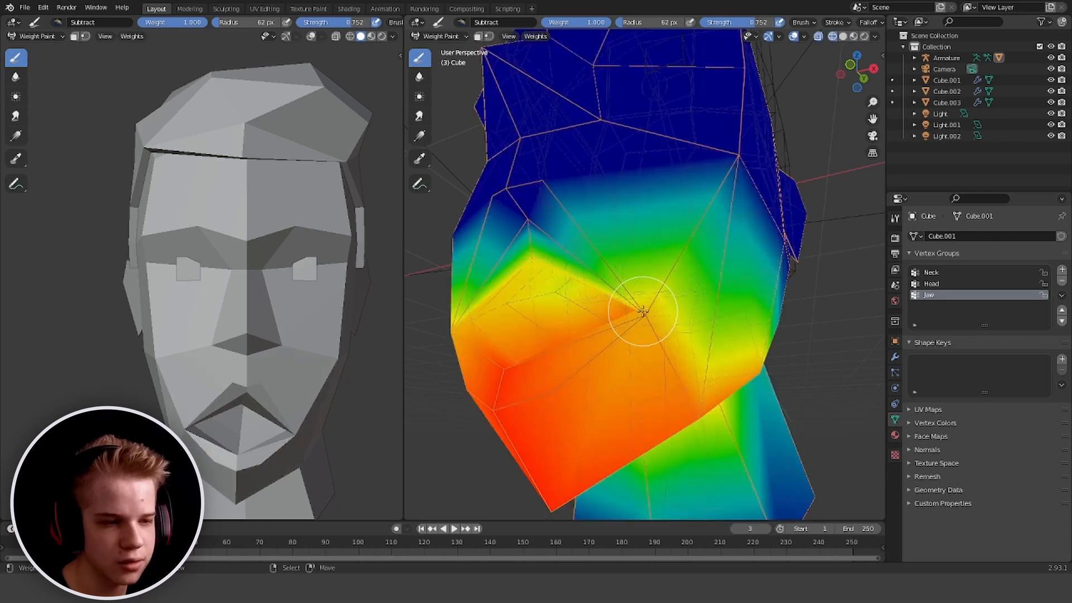
key("alt+z")
middle_click_drag(682, 304, 756, 306)
key("ctrl+z")
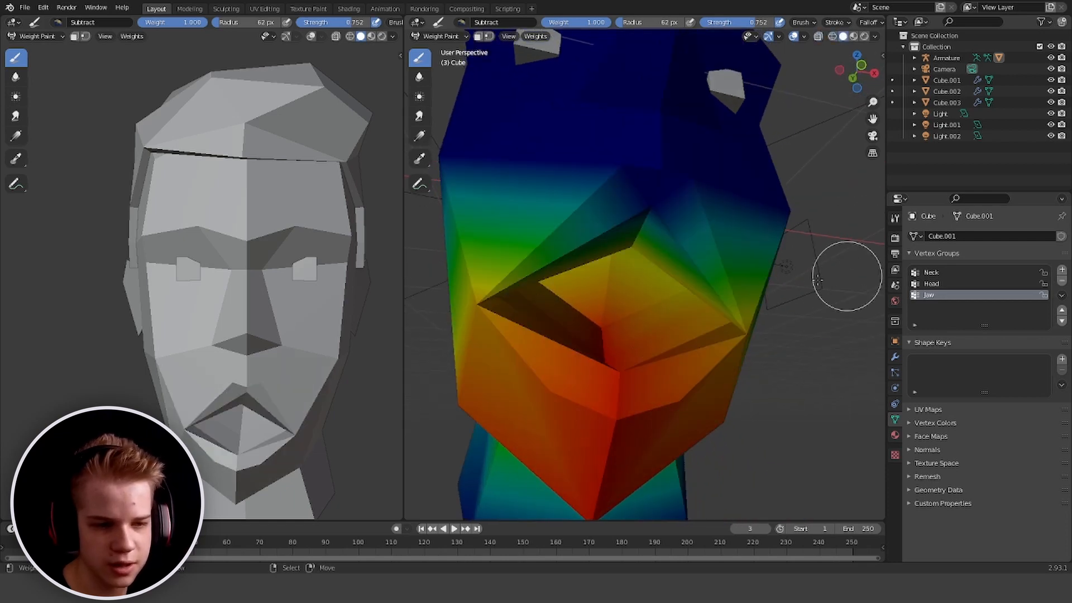
Set the brush strength to 0.115 and subtract Jaw weight around the mouth with short strokes
key("shift+f")
left_click(736, 290)
middle_click_drag(735, 290, 724, 316)
mouse_move(725, 316)
left_mouse_down()
mouse_move(672, 347)
mouse_move(689, 280)
left_mouse_up()
mouse_move(690, 280)
middle_mouse_down()
mouse_move(670, 327)
mouse_move(679, 220)
middle_mouse_up()
scroll(670, 327, "up", 3)
left_click_drag(680, 220, 666, 229)
Remove the vertices along the upper edge of the mouth cavity from the Jaw vertex group and return to Weight Paint mode
key("Tab")
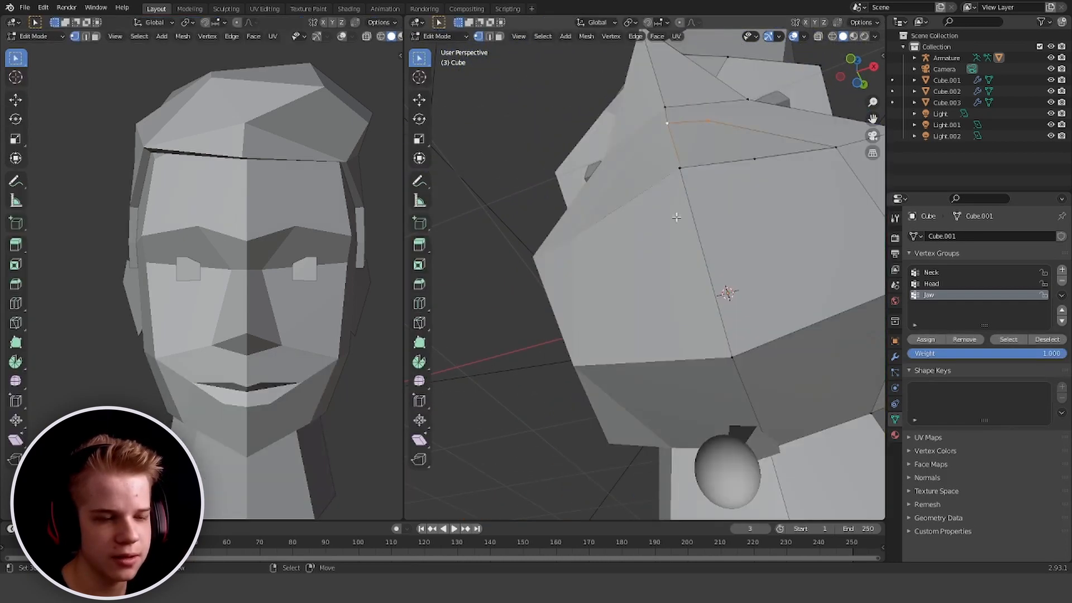
key("alt+z")
scroll(627, 283, "up", 3)
middle_click_drag(627, 282, 577, 281)
left_click(641, 223, "ctrl")
left_click(723, 211, "ctrl")
left_click(787, 192, "ctrl")
scroll(784, 296, "down", 3)
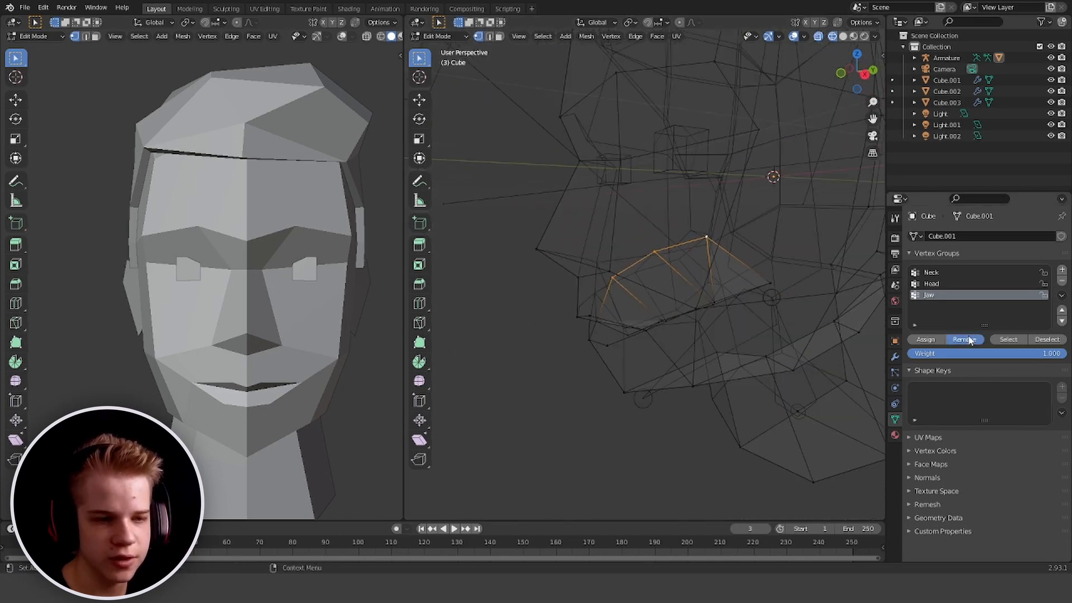
key("Tab")
key("alt+z")
key("KP_1")
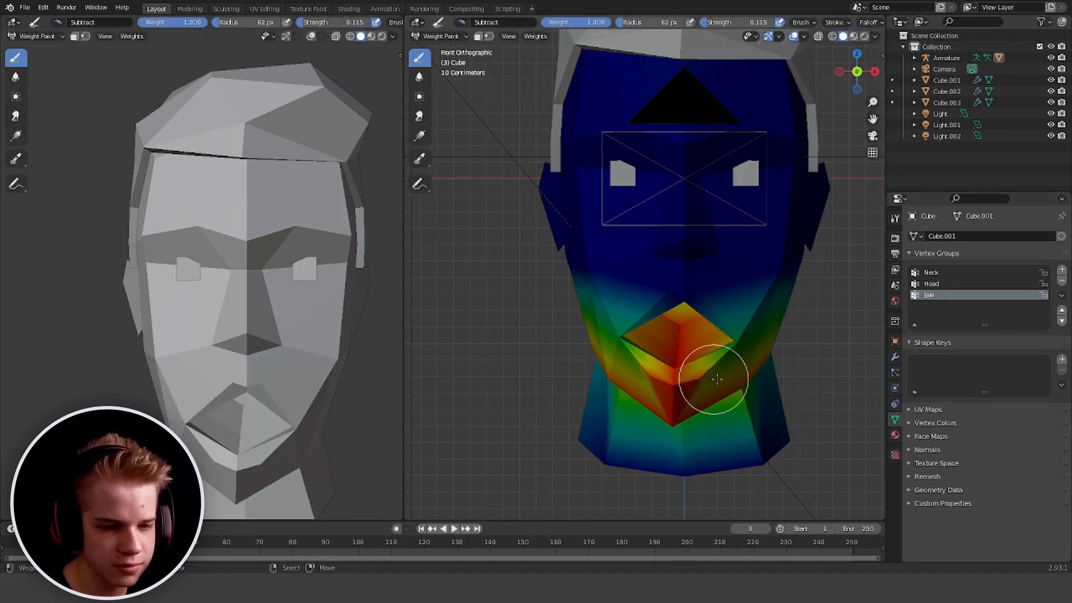
Make Head the active vertex group, choose the Draw brush with strength 0.400 and paint Head weight over the face above the mouth
middle_click_drag(717, 379, 598, 276)
scroll(706, 302, "up", 2)
left_click(956, 284)
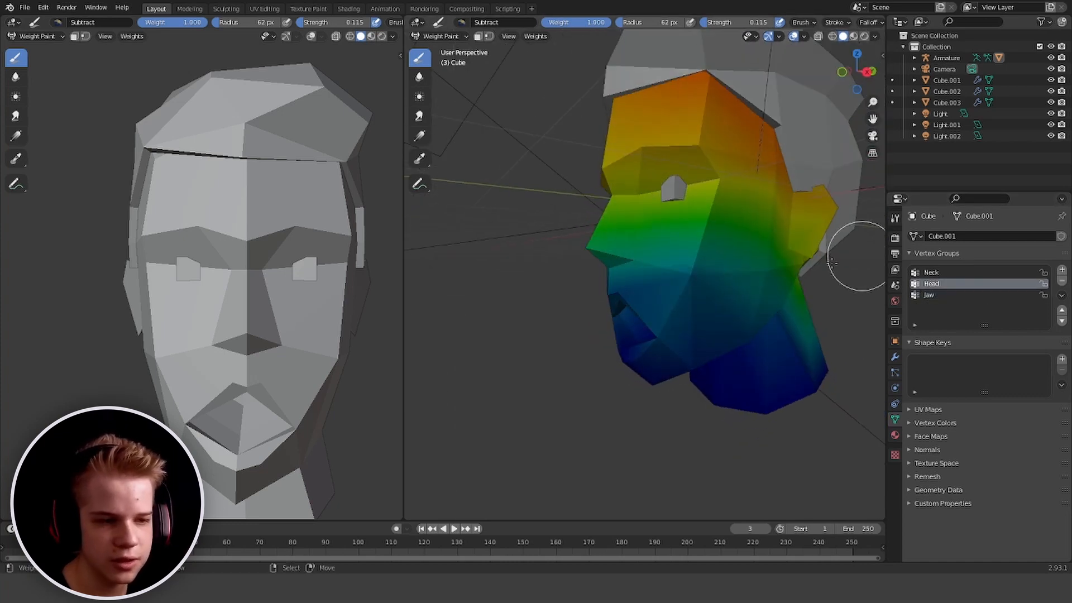
key("ctrl+z")
left_click(895, 218)
left_click(979, 282)
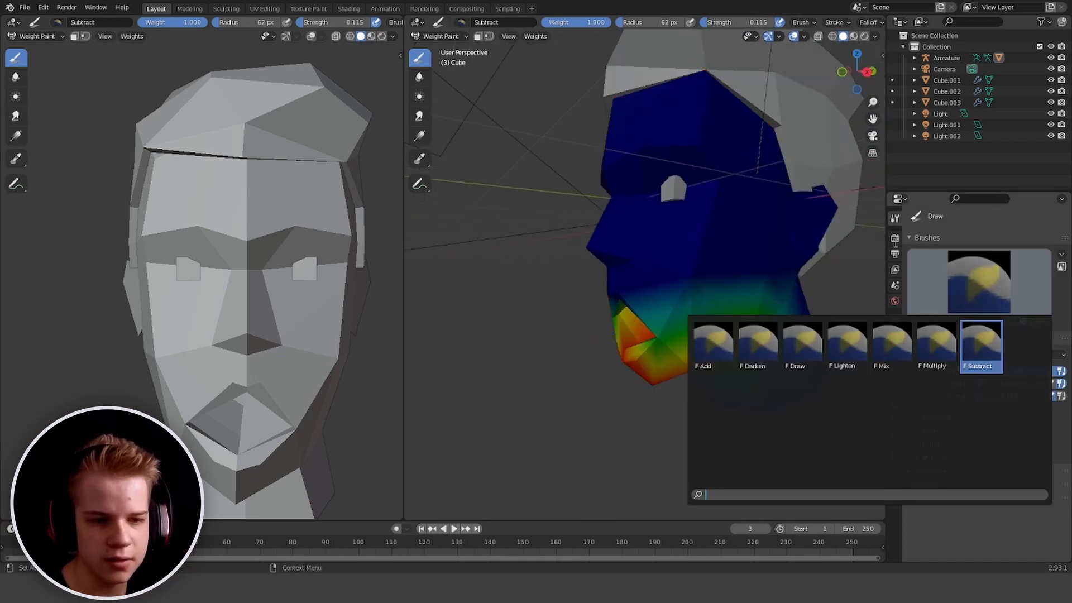
left_click(746, 343)
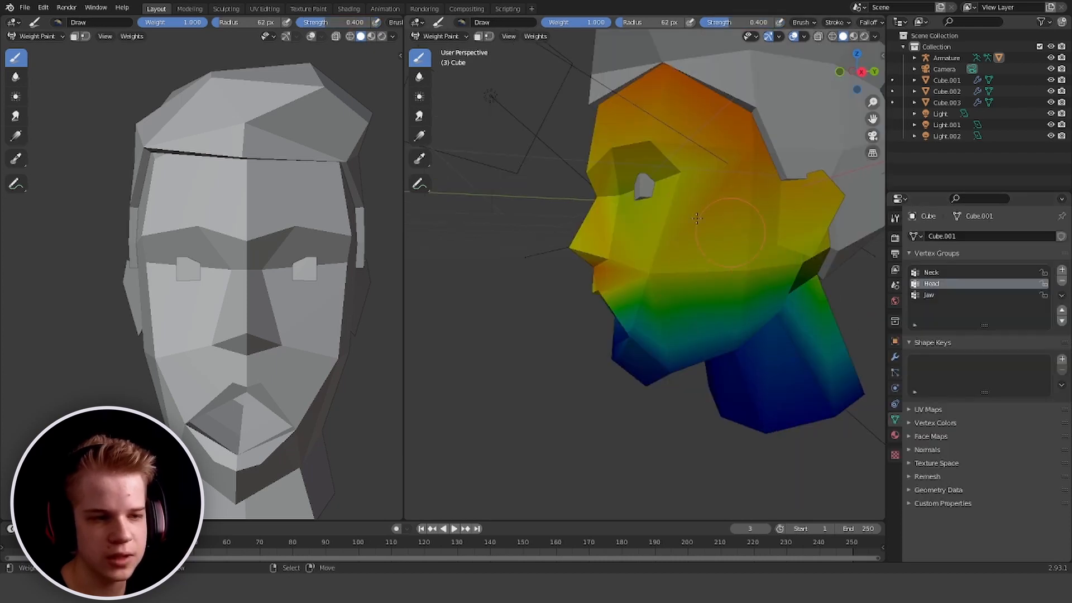
Put the armature into Pose Mode, rotate the Jaw bone up to close the mouth and return to Object Mode
scroll(668, 183, "down", 4)
key("KP_3")
key("ctrl+Tab")
scroll(726, 235, "up", 6)
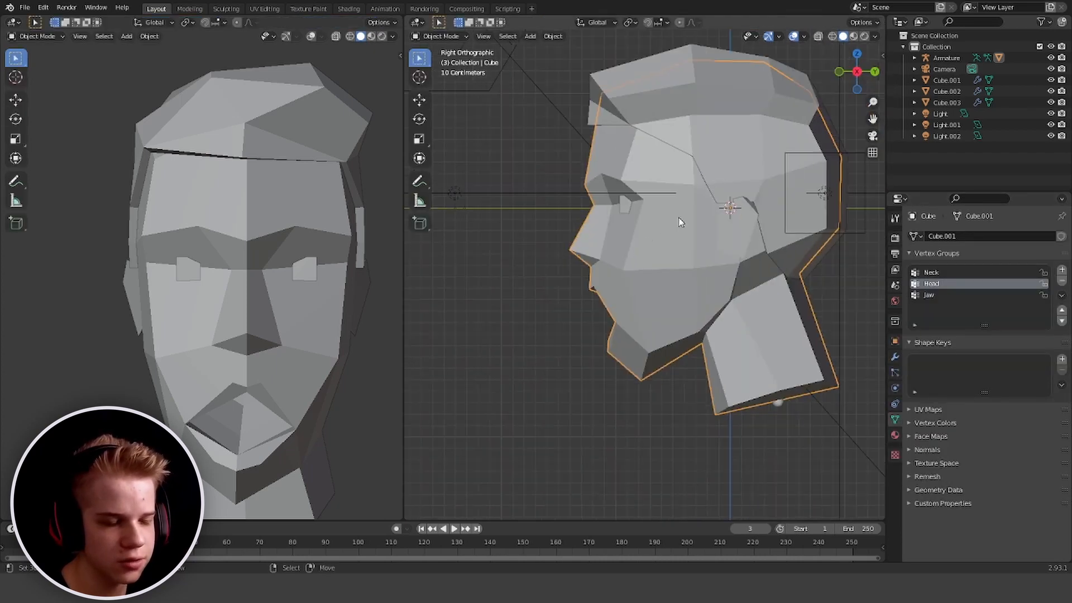
key("shift+z")
scroll(815, 391, "down", 5)
left_click(755, 381)
key("ctrl+Tab")
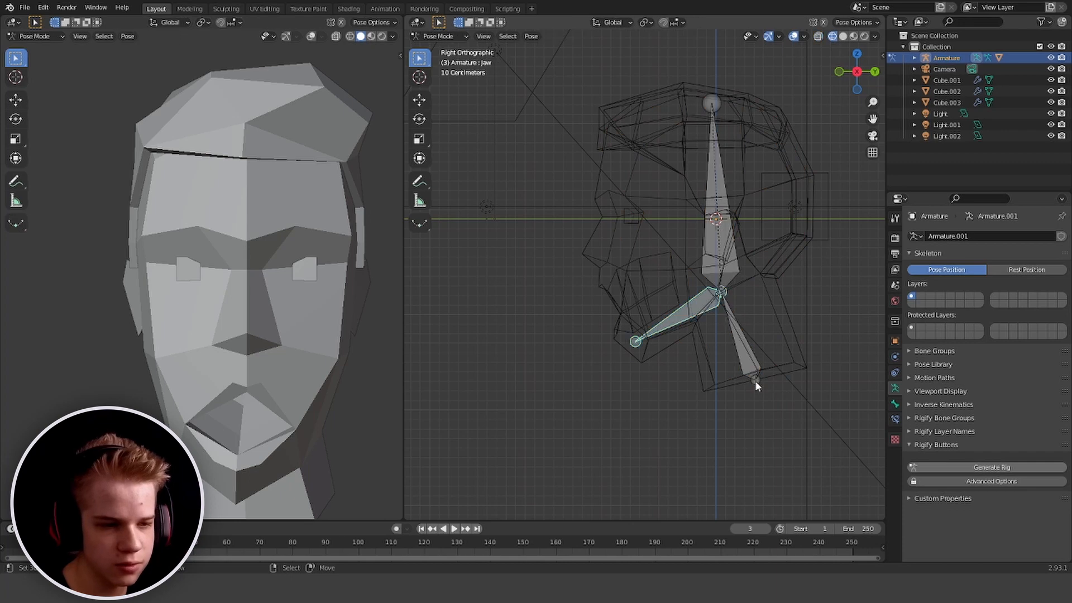
key("r")
left_click(679, 318)
key("shift+z")
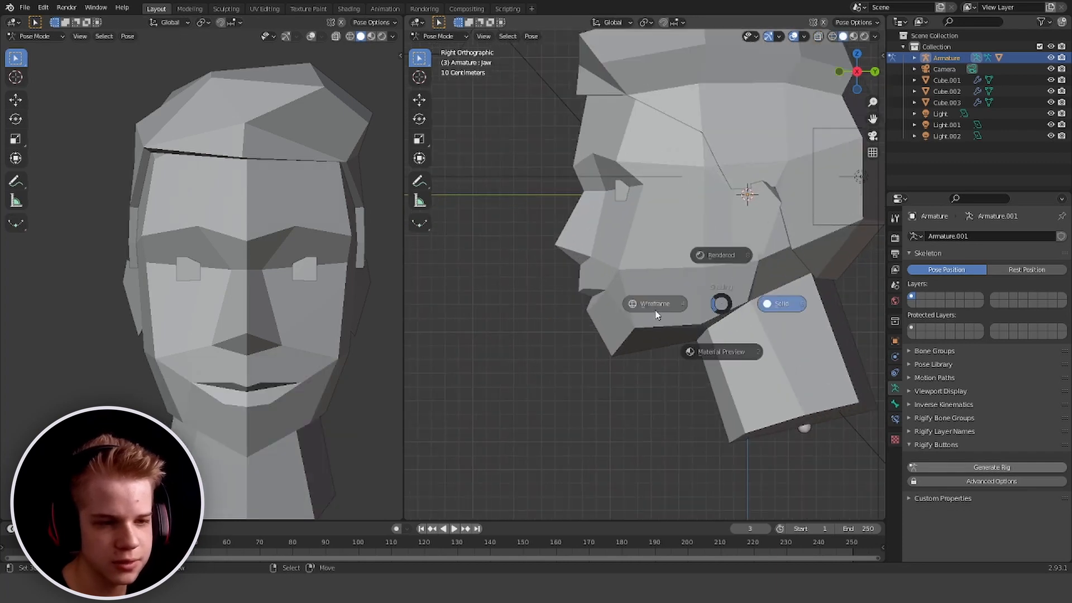
key("shift+z")
key("r")
key("Escape")
key("ctrl+Tab")
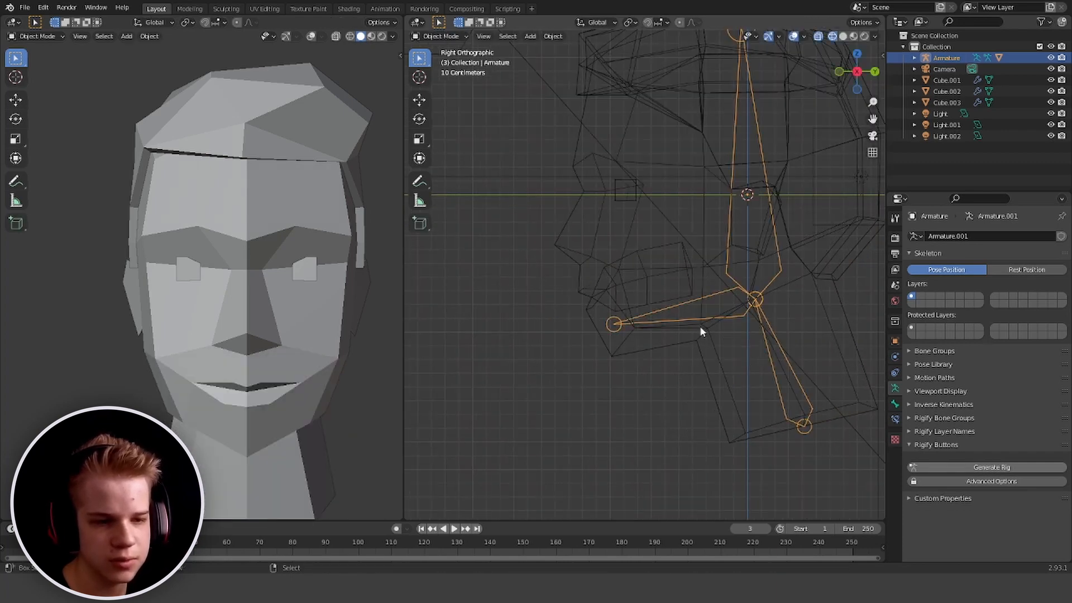
Examine the closed mouth and the eye objects from several angles in solid shading
key("shift+z")
mouse_move(757, 274)
middle_mouse_down()
mouse_move(687, 338)
mouse_move(786, 316)
middle_mouse_up()
scroll(763, 271, "down", 3)
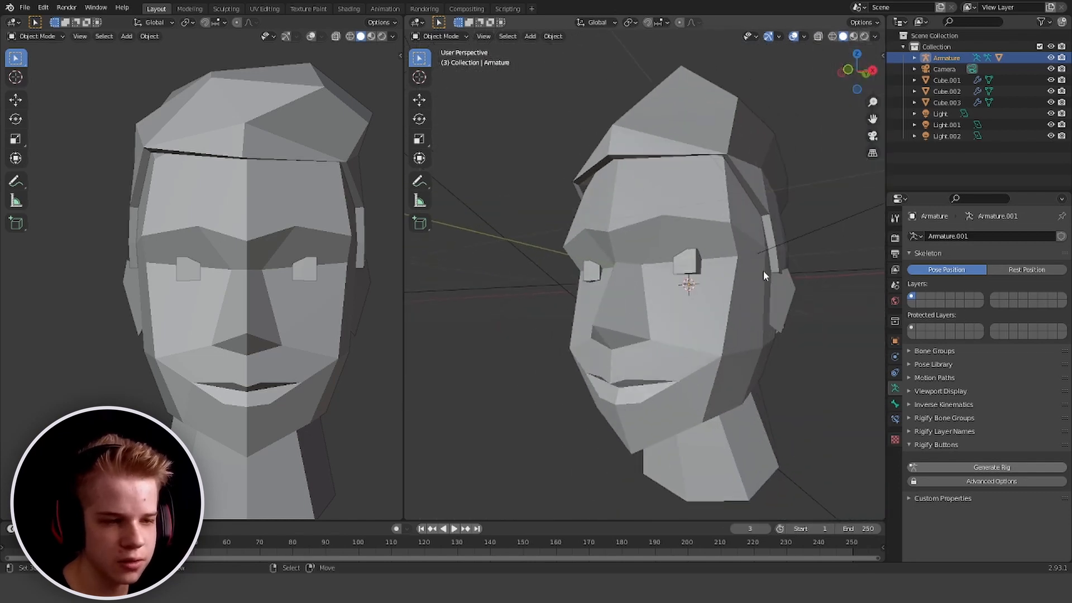
scroll(732, 251, "up", 3)
left_click(718, 266)
scroll(734, 252, "down", 3)
scroll(743, 289, "up", 3)
key("z")
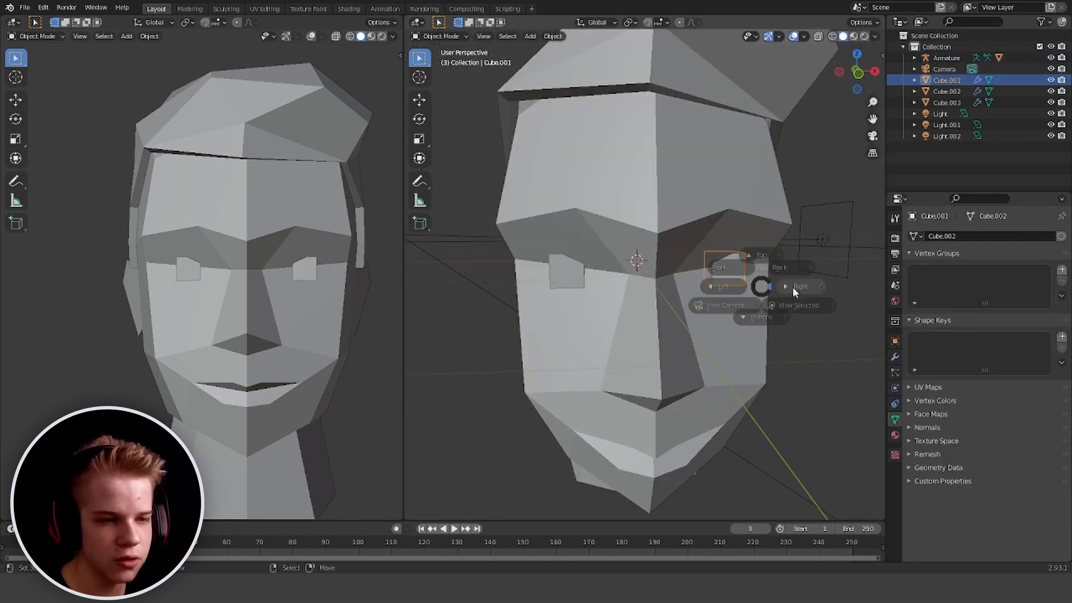
left_click(660, 306)
Put the armature into Edit Mode in the right side view and add a new bone at the 3D cursor
key("KP_3")
scroll(757, 312, "down", 1)
left_click(746, 240)
scroll(727, 322, "down", 2)
key("Tab")
scroll(727, 322, "up", 2)
left_click(746, 313)
scroll(747, 312, "down", 1)
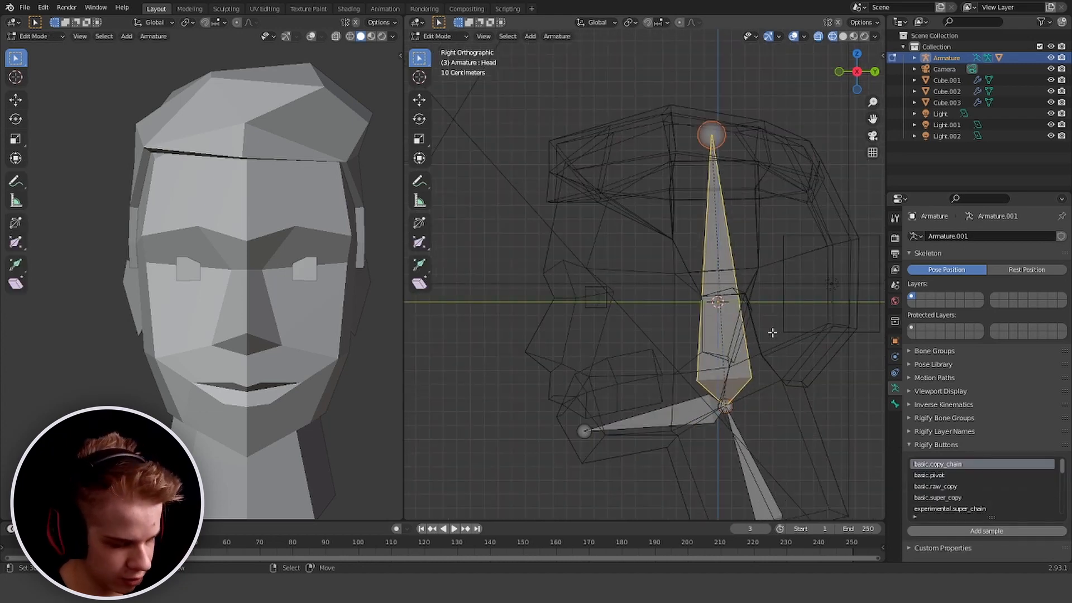
key("shift+a")
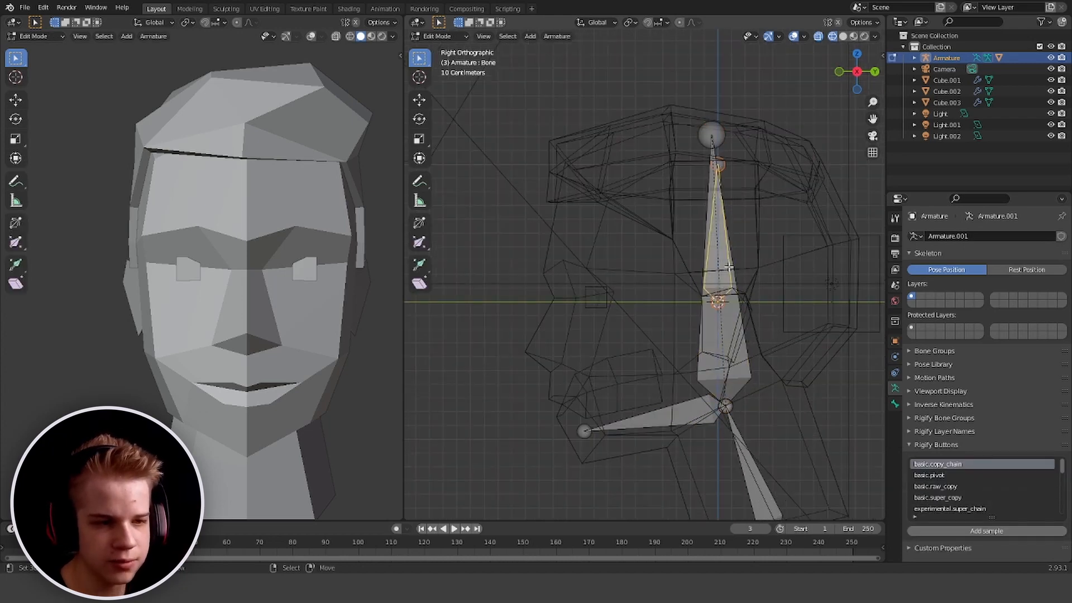
Move the new bone's base onto the character's left eye, about 0.37 m along X and 0.88 m forward along Y
key("KP_1")
key("g")
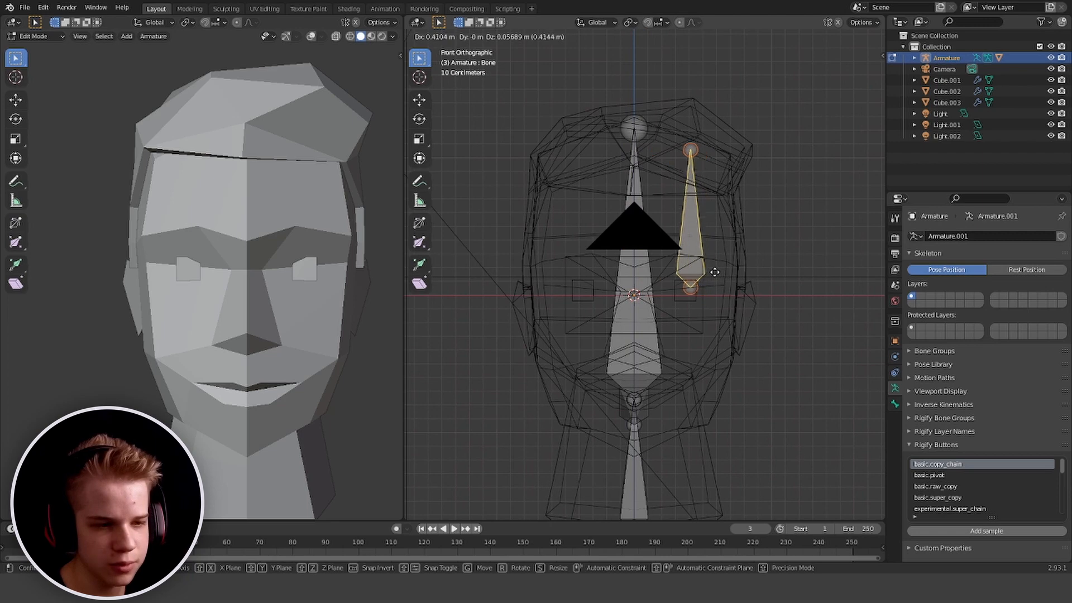
left_click(705, 274)
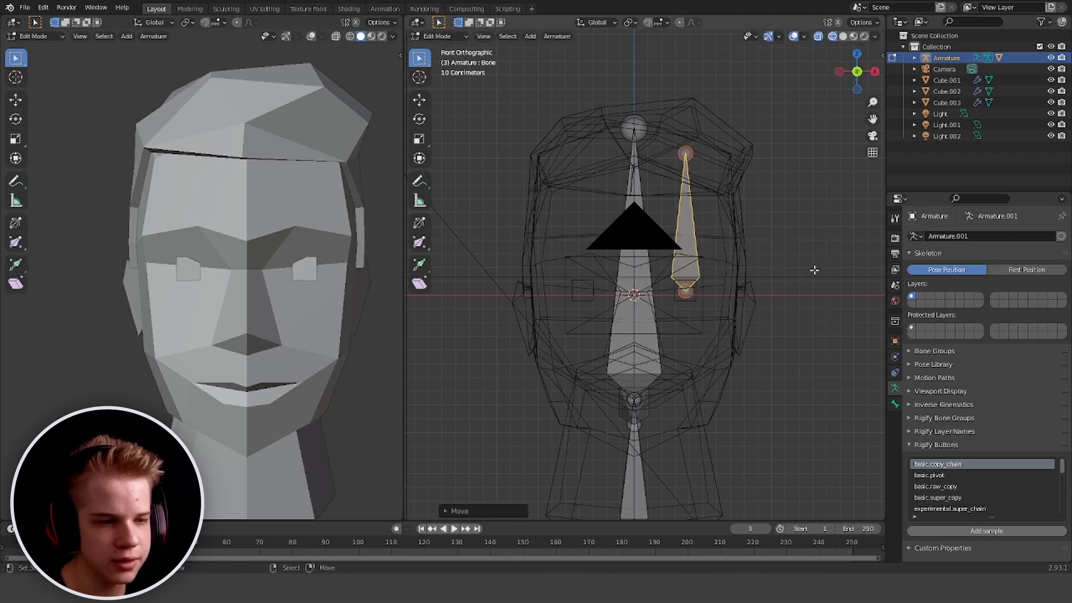
key("KP_3")
key("g")
key("y")
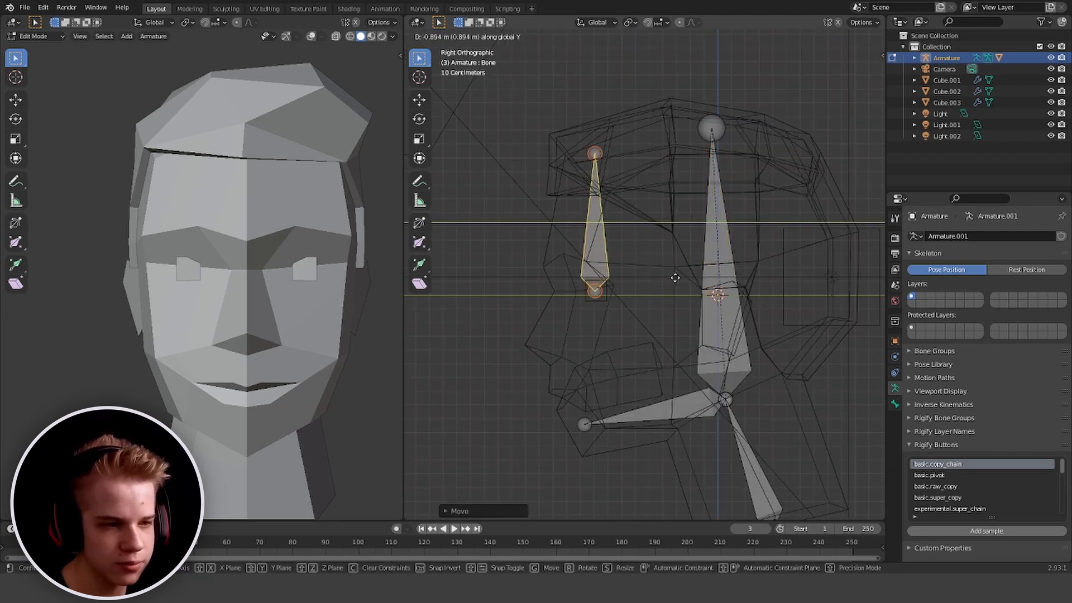
left_click(698, 277)
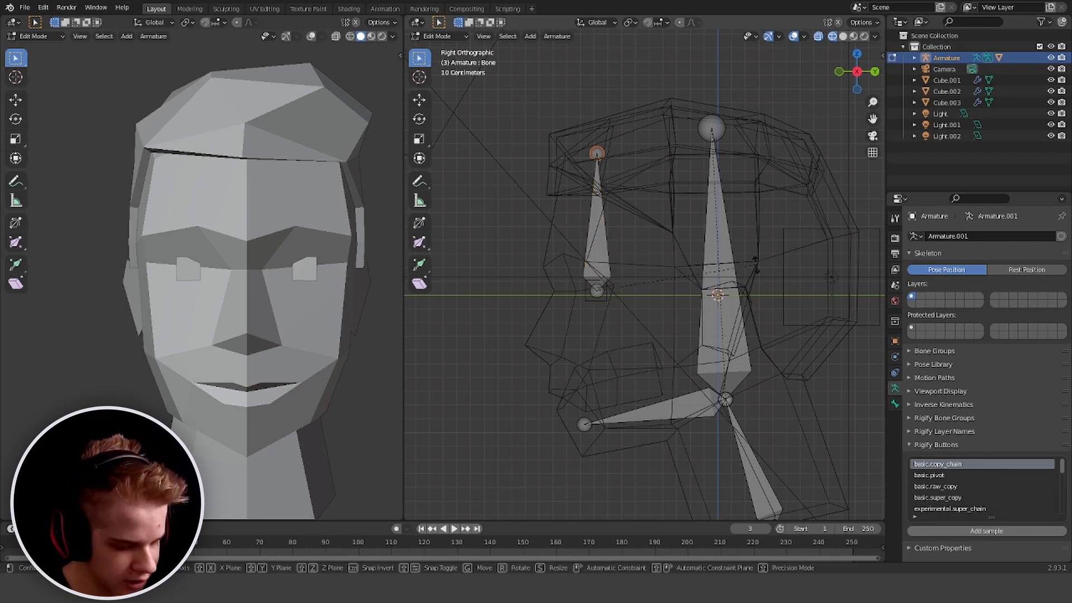
Rotate the eye bone's tip 90 degrees to point forward and shorten the bone by moving the tip about 0.58 m back along Y
type("r90")
key("Return")
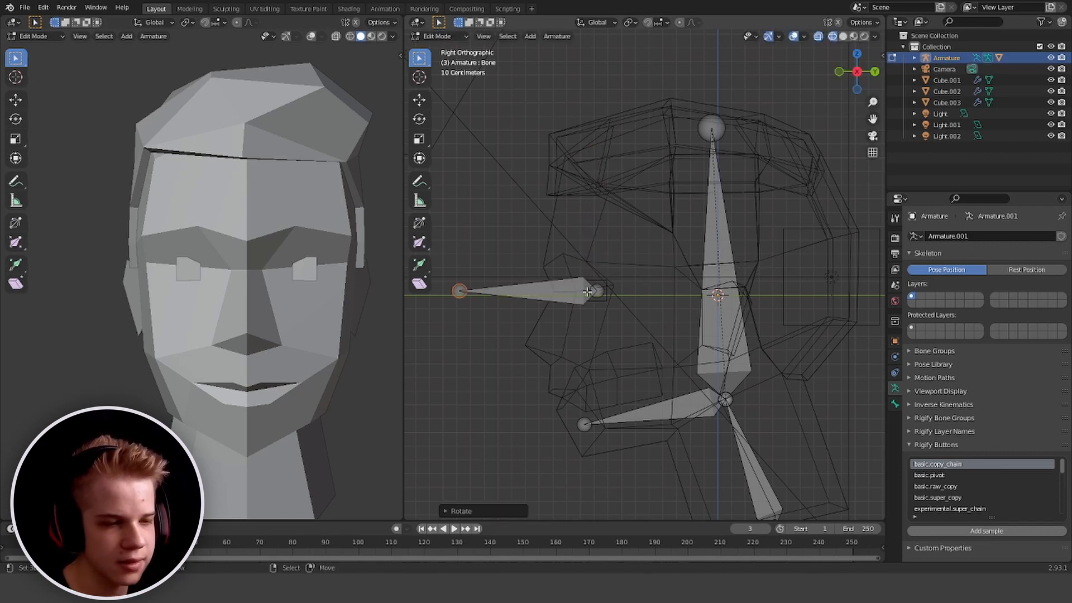
scroll(583, 284, "up", 3)
scroll(583, 285, "down", 3)
middle_click_drag(582, 285, 598, 207)
key("KP_1")
key("KP_3")
key("g")
key("y")
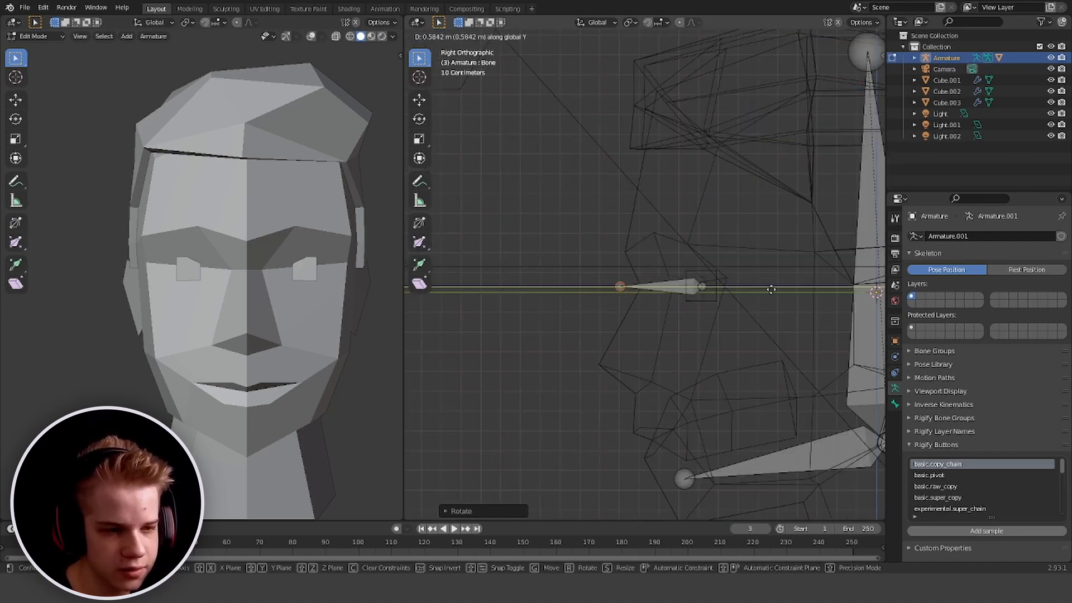
left_click(773, 289)
Rename the eye bone as Eye.L and symmetrize it onto the other eye
key("KP_1")
middle_click_drag(707, 285, 747, 314)
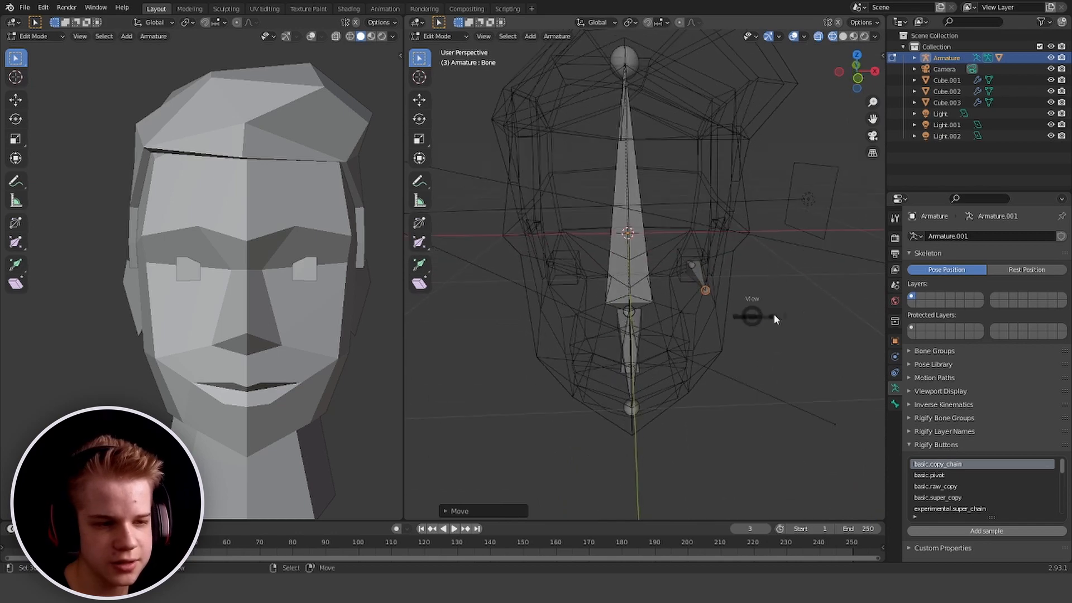
key("KP_3")
key("KP_7")
middle_click_drag(707, 244, 745, 303, "shift")
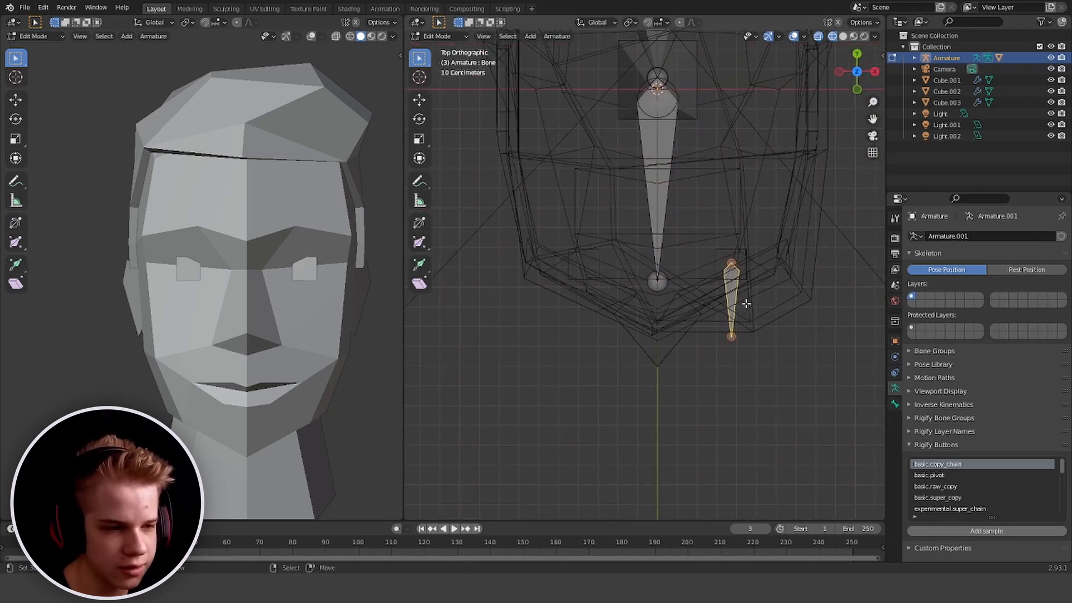
left_click(895, 403)
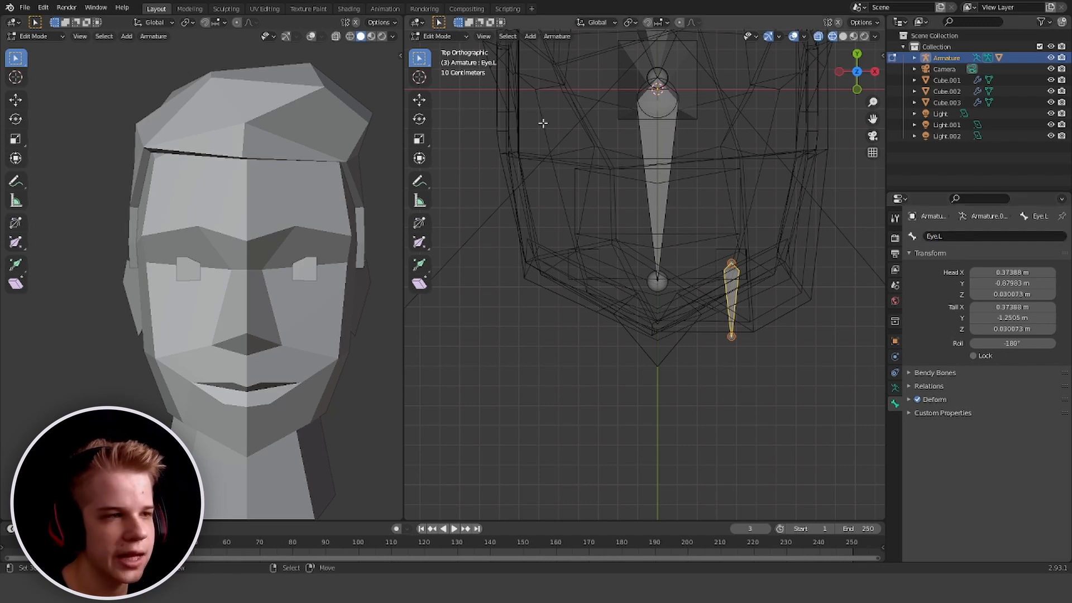
left_click(557, 38)
left_click(573, 192)
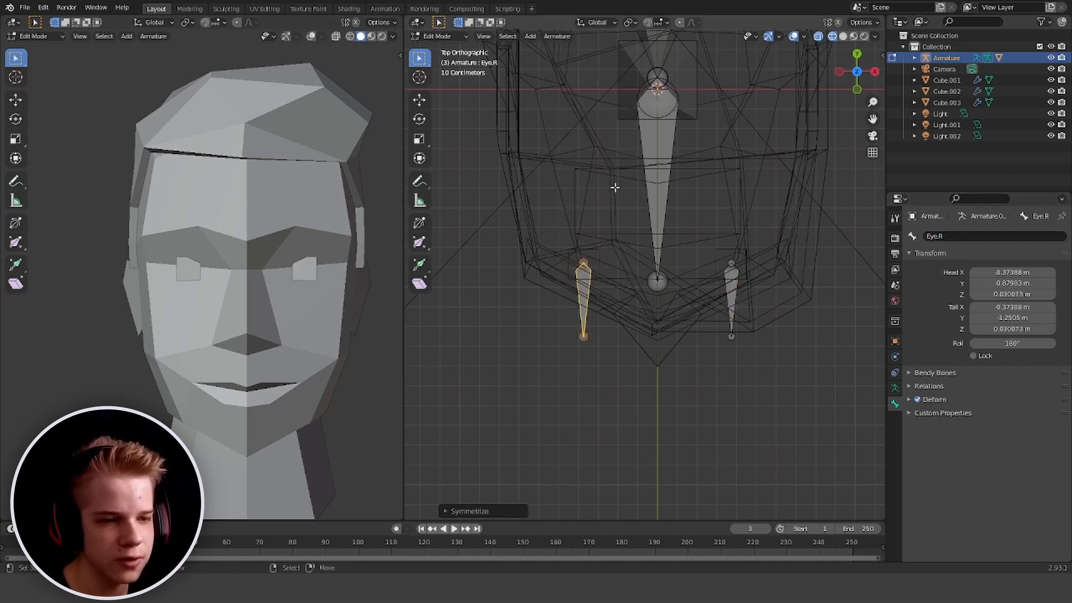
Duplicate both eye bones and move the copies about 0.92 m forward along the Y axis
scroll(594, 275, "up", 2)
key("KP_1")
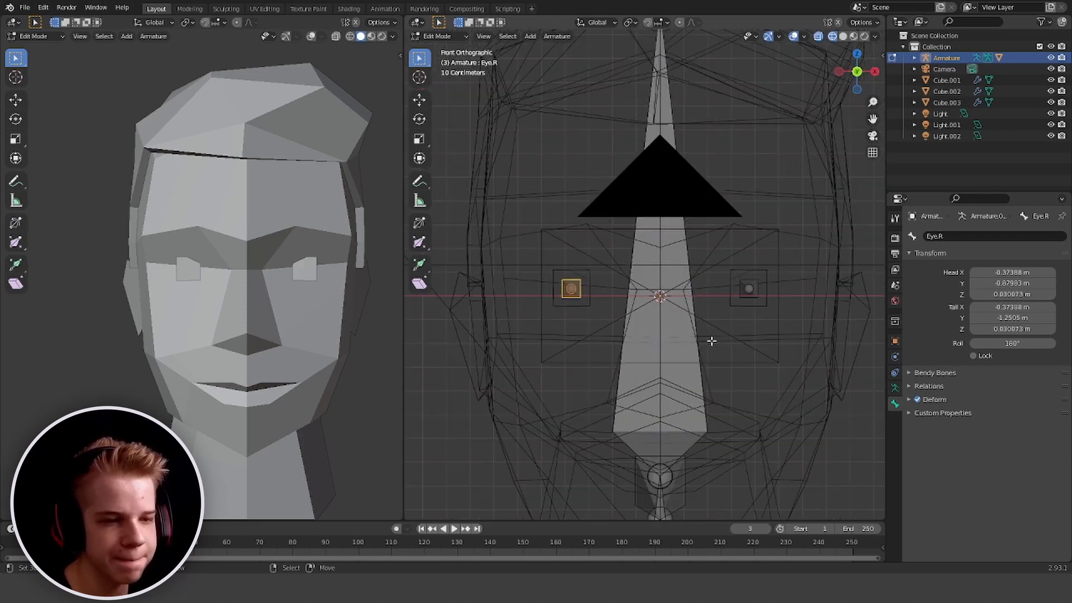
key("KP_3")
scroll(695, 325, "down", 2)
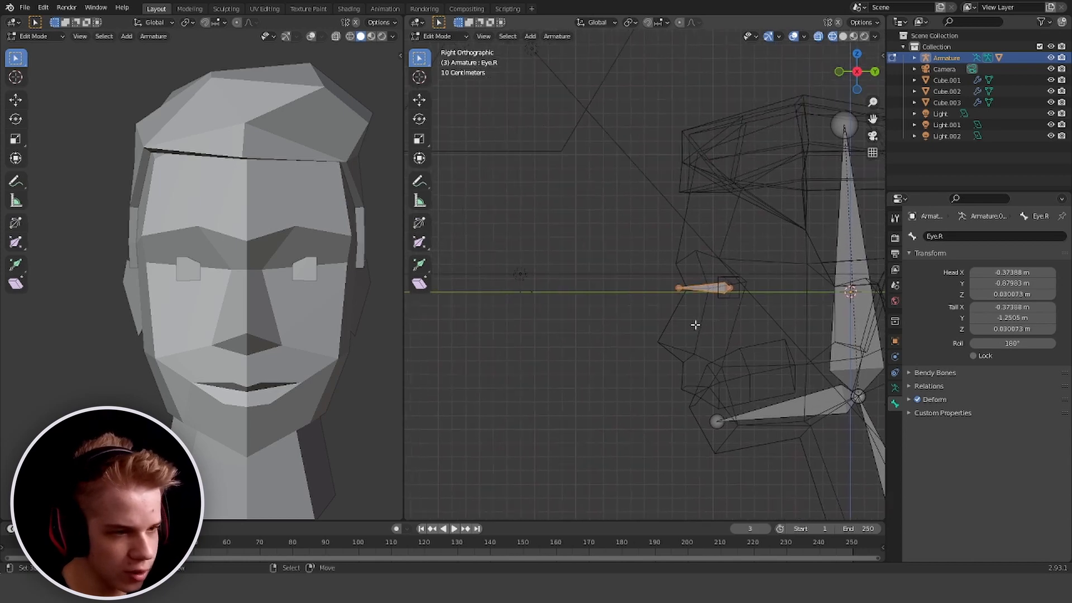
key("shift+d")
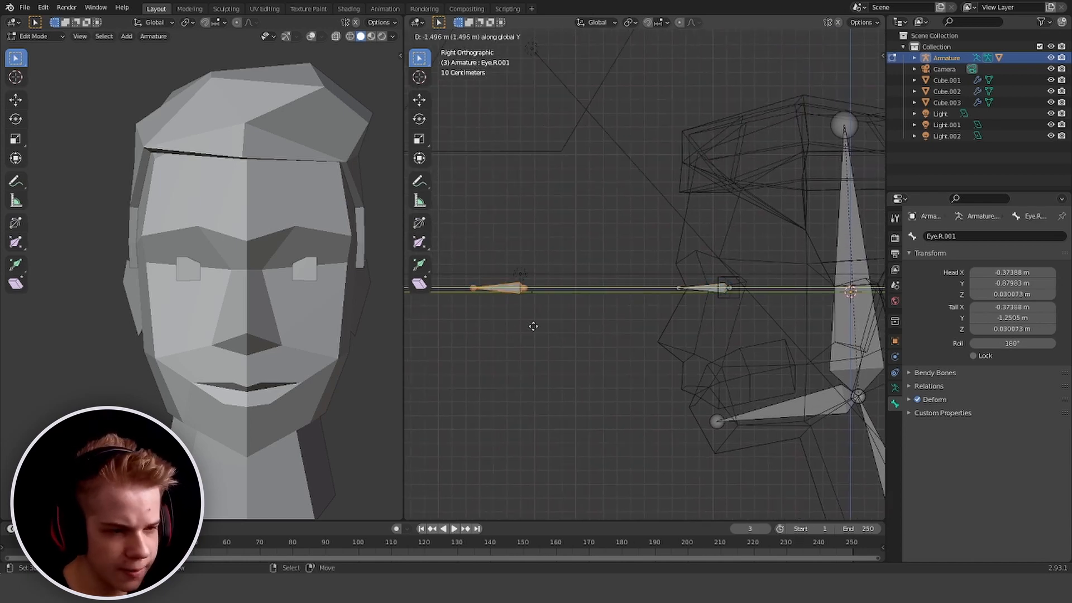
left_click(597, 329)
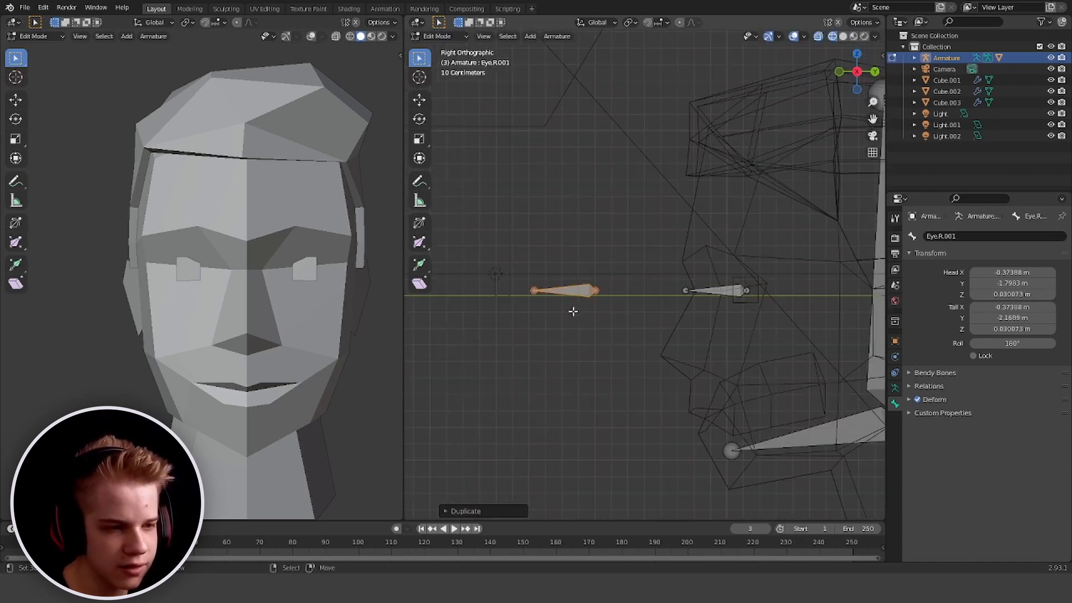
Rotate the tips of both duplicated bones 90 degrees about the X axis so the bones stand upright
scroll(536, 304, "up", 2)
key("r")
key("x")
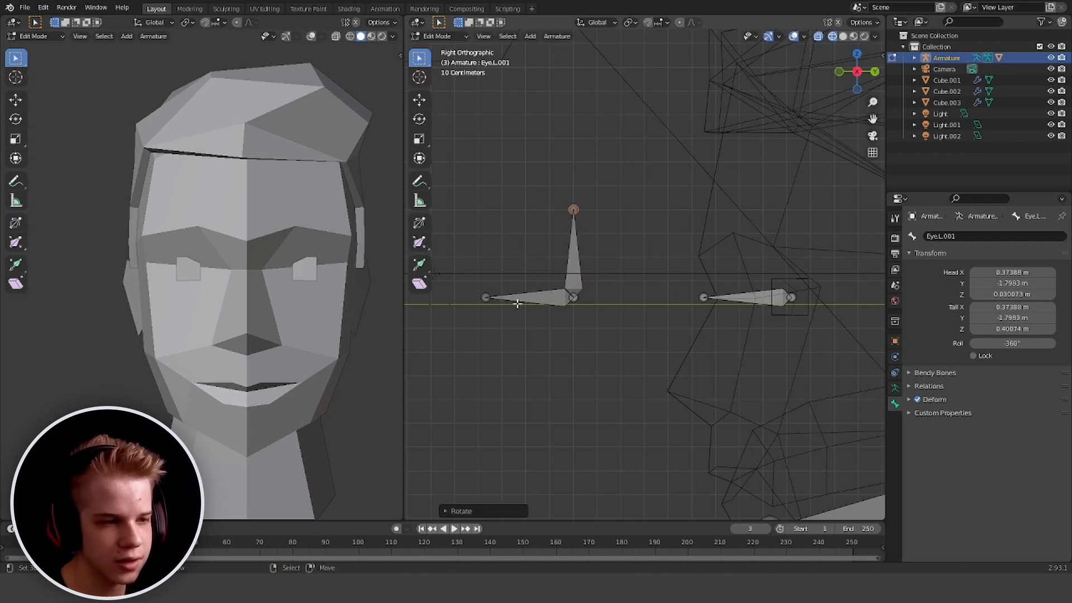
key("r")
key("x")
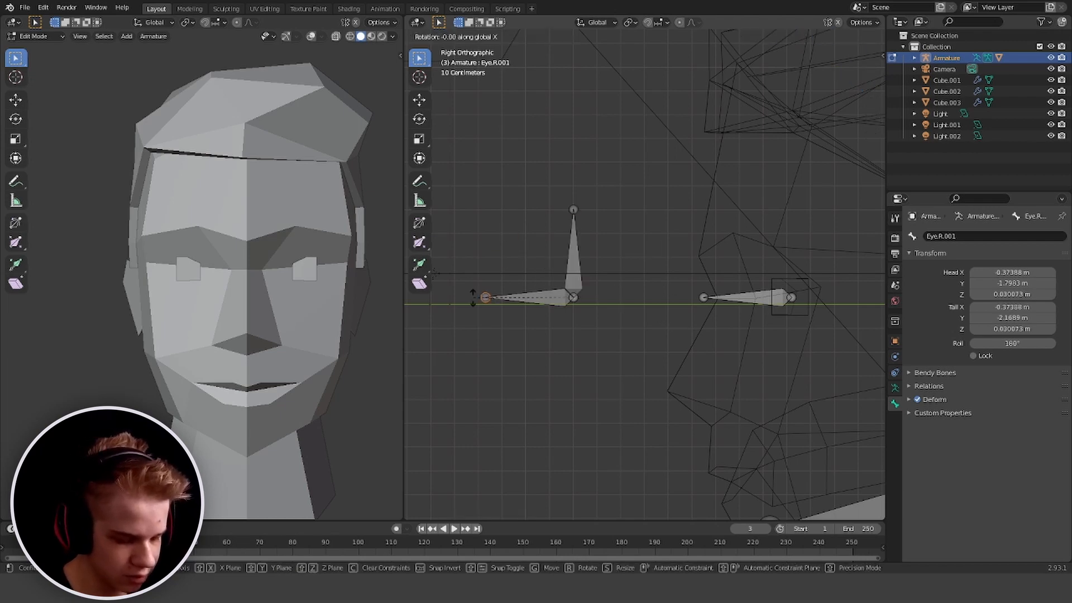
key("Return")
Rename the two upright bones in front of the face as Eye control.L and EyeControl.R
key("grave")
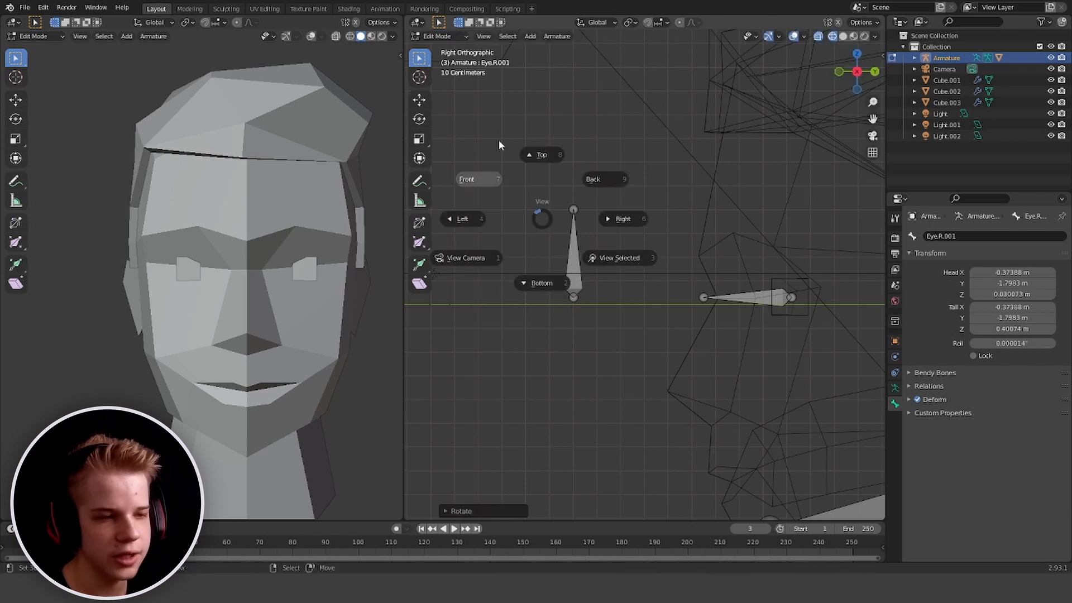
left_click(486, 173)
scroll(790, 274, "down", 3)
middle_click_drag(791, 275, 750, 284)
key("alt+a")
right_click(705, 268)
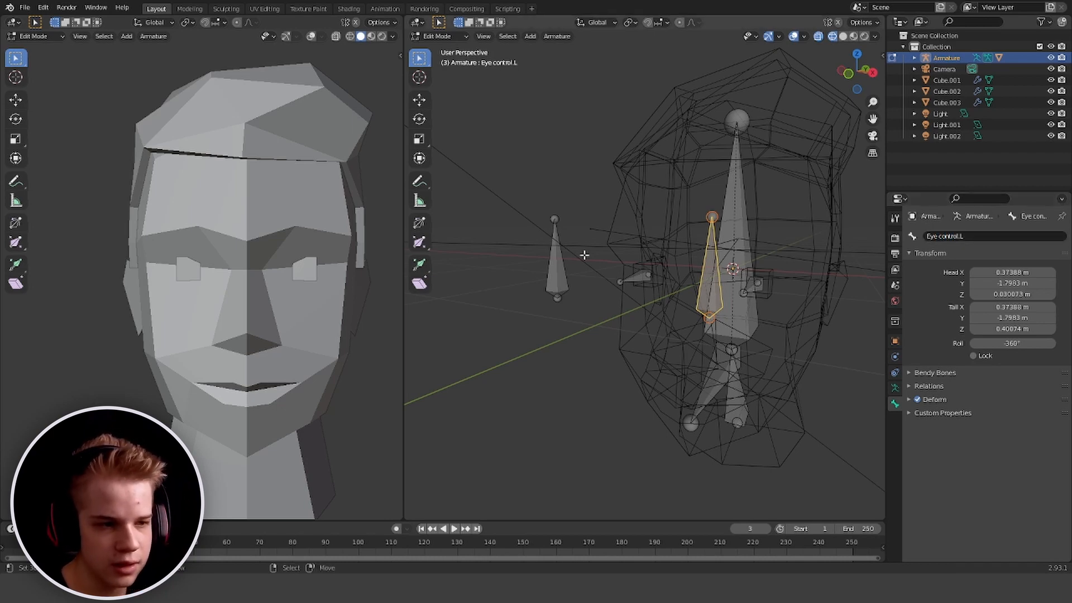
right_click(556, 257)
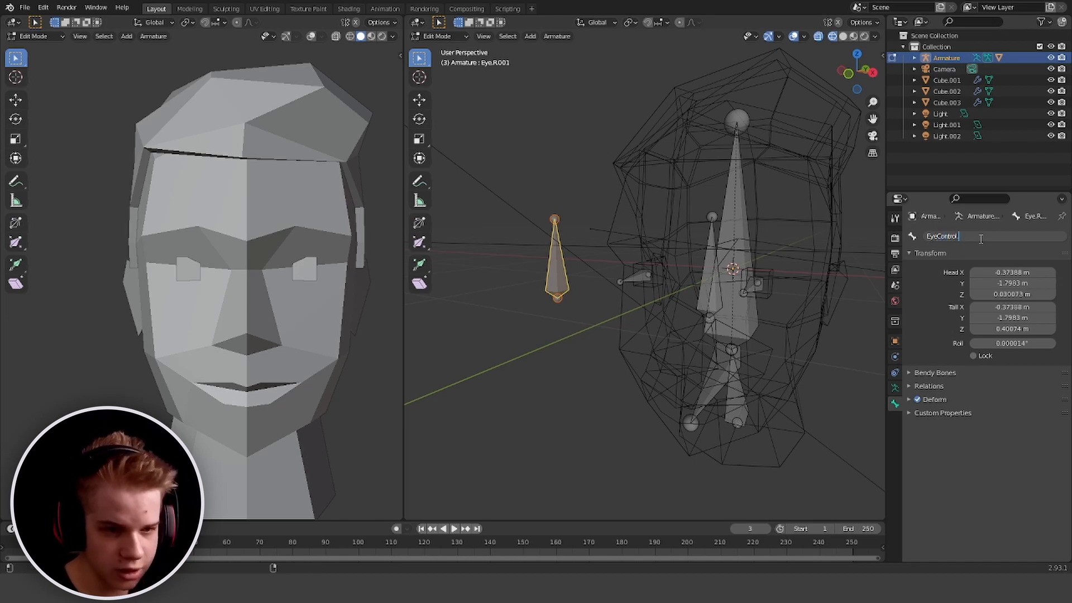
Switch the armature to Pose Mode and add a Track To constraint to the left eye bone
key("grave")
left_click(605, 329)
scroll(737, 333, "down", 4)
mouse_move(737, 332)
middle_mouse_down()
mouse_move(701, 324)
mouse_move(745, 389)
mouse_move(766, 381)
middle_mouse_up()
key("ctrl+Tab")
scroll(701, 324, "up", 4)
left_click(763, 307)
key("z")
mouse_move(786, 316)
middle_mouse_down("shift")
mouse_move(730, 315)
mouse_move(747, 307)
middle_mouse_up("shift")
left_click(776, 316)
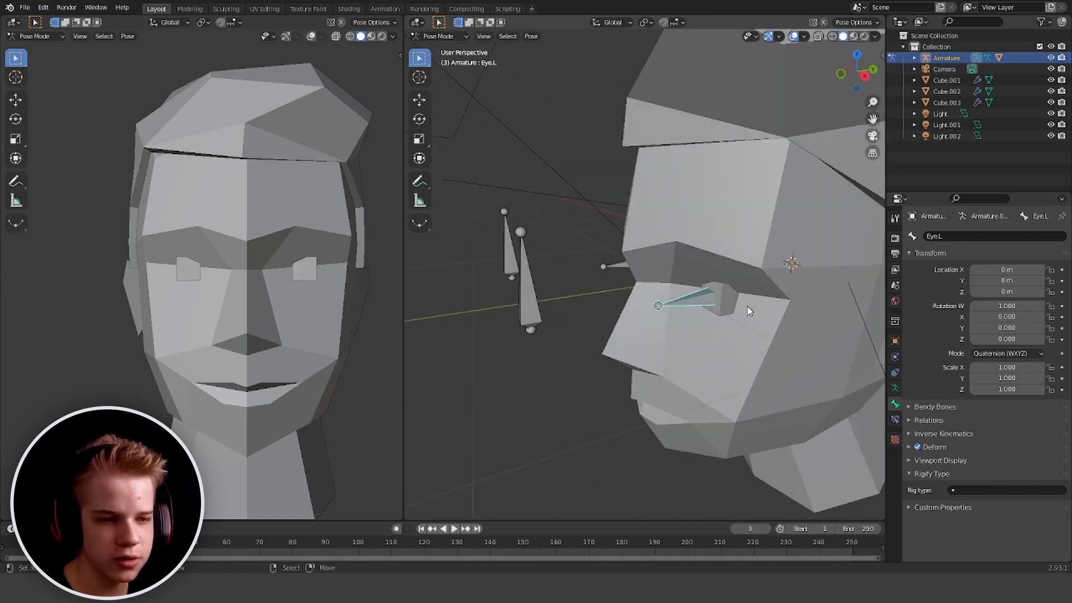
left_click(895, 420)
left_click(950, 239)
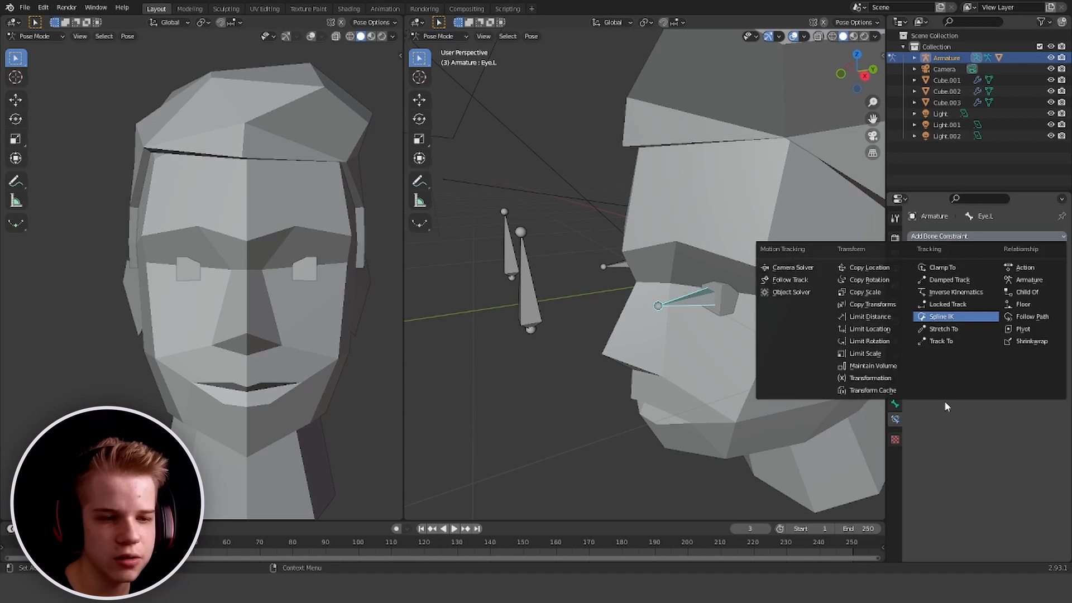
left_click(952, 342)
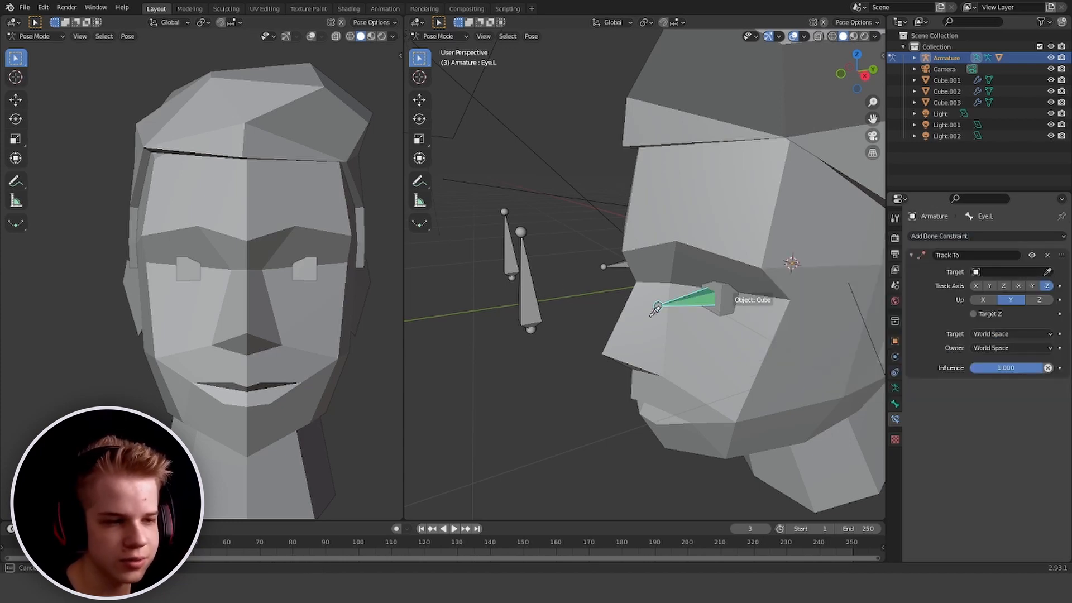
Set the left eye bone's Track To target to the Armature with the bone Eye control.L
left_click(526, 295)
left_click(1014, 285)
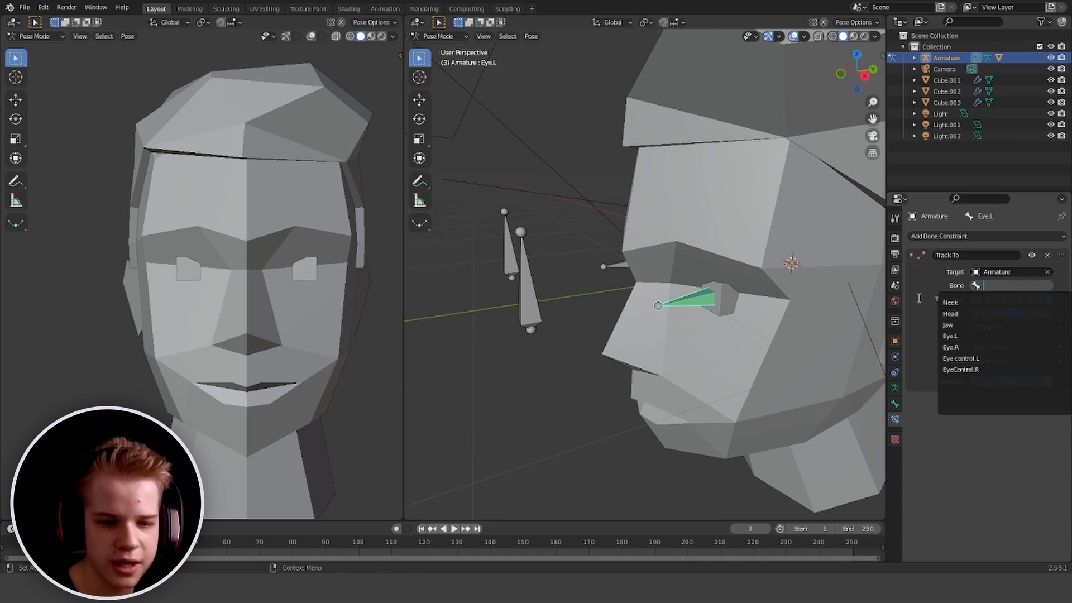
left_click(977, 360)
Set the left eye constraint's track axis to Y and its up axis to Z
scroll(572, 278, "down", 1)
middle_click_drag(558, 277, 601, 273)
key("z")
left_click(530, 273)
middle_click_drag(754, 276, 716, 276)
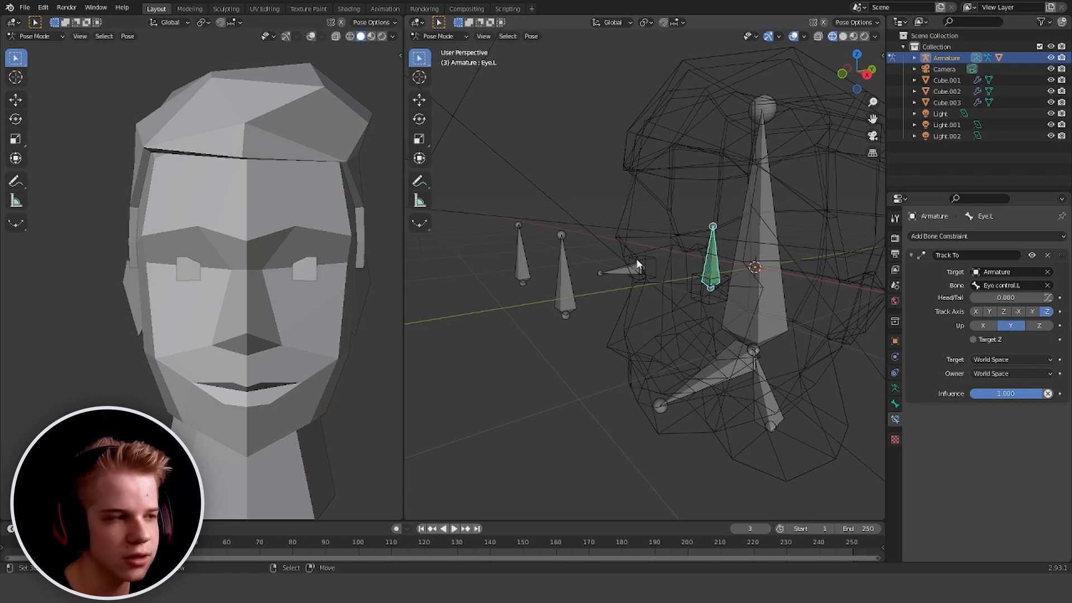
left_click(990, 311)
middle_click_drag(716, 282, 693, 296)
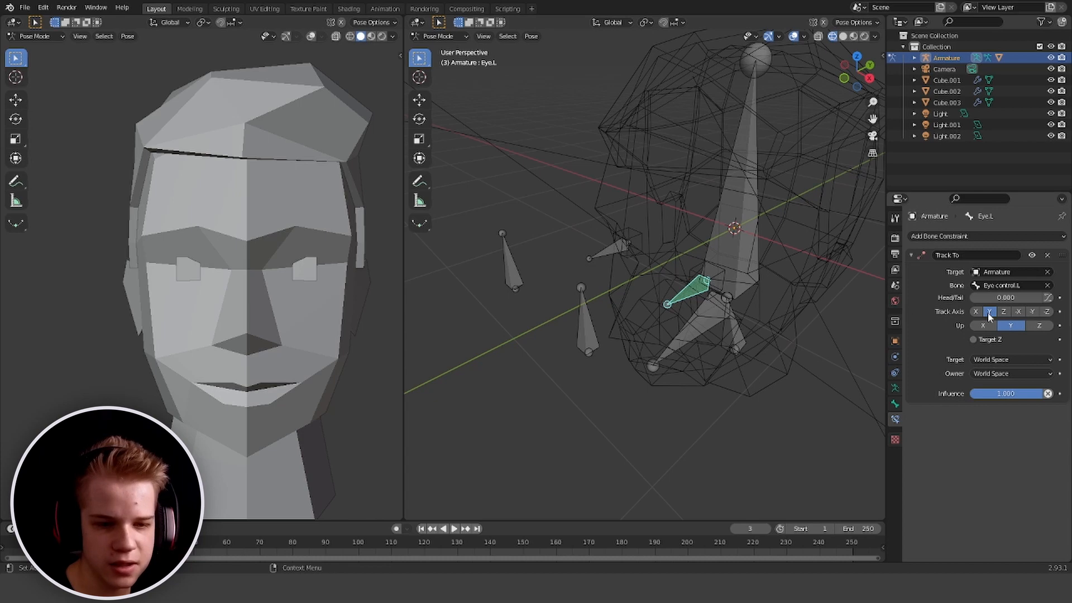
left_click(1039, 327)
Test how the left eye bone follows by moving and rotating Eye control.L, cancelling each transform
left_click(592, 334)
middle_click_drag(595, 337, 626, 311)
key("g")
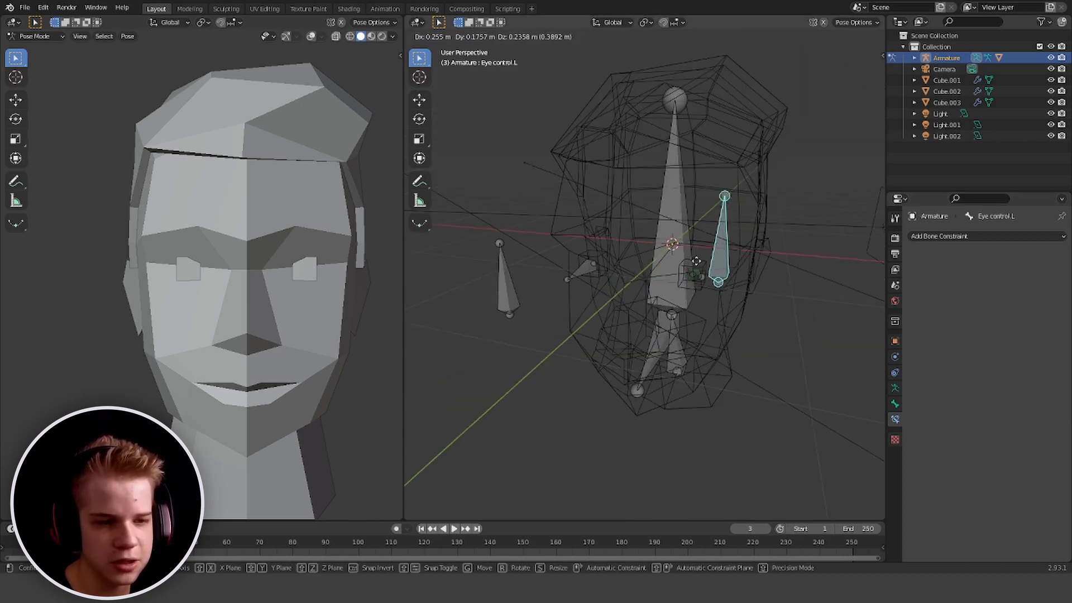
right_click(661, 293)
left_click(685, 284)
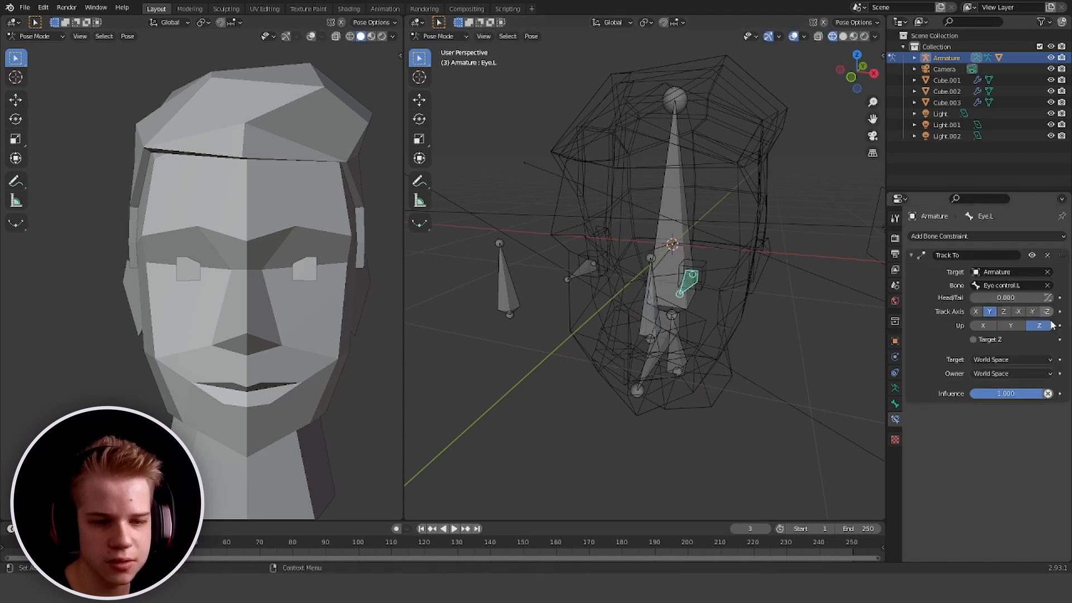
left_click(651, 313)
key("g")
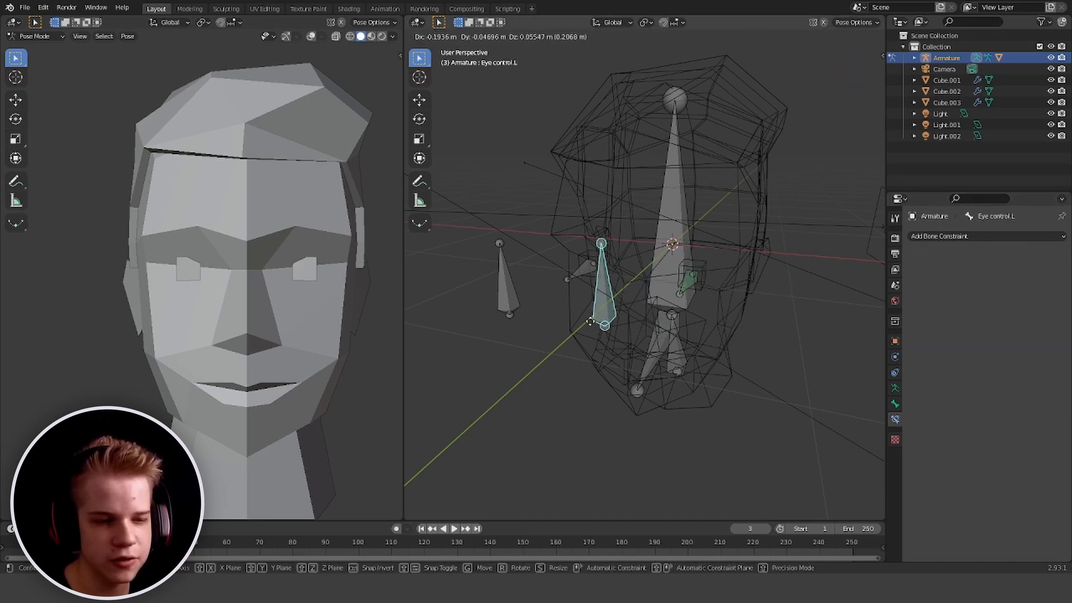
right_click(638, 322)
key("r")
right_click(720, 291)
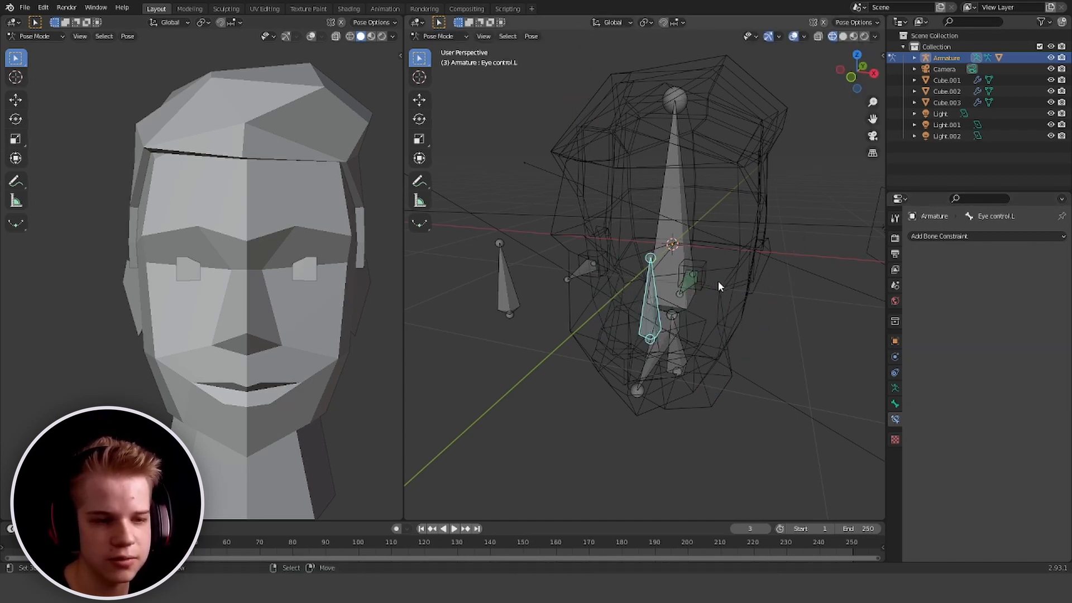
Try X as the up axis of the left eye's Track To constraint and test it by moving Eye control.L
left_click(689, 283)
left_click(983, 325)
left_click(657, 305)
key("g")
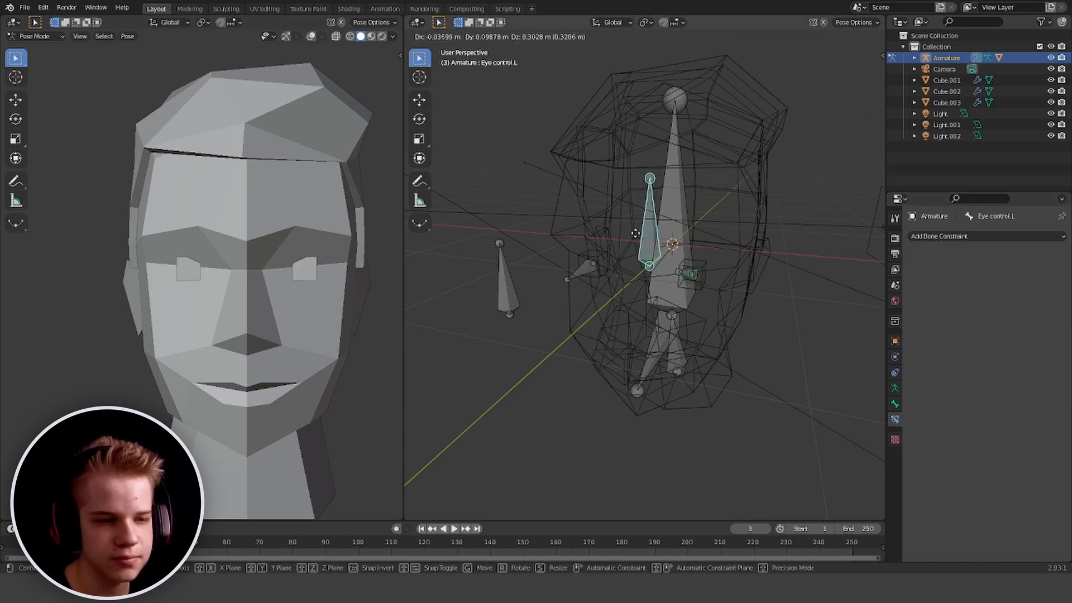
right_click(660, 322)
Try Z as both track axis and up axis on the left eye bone, testing by moving its control bone
left_click(689, 279)
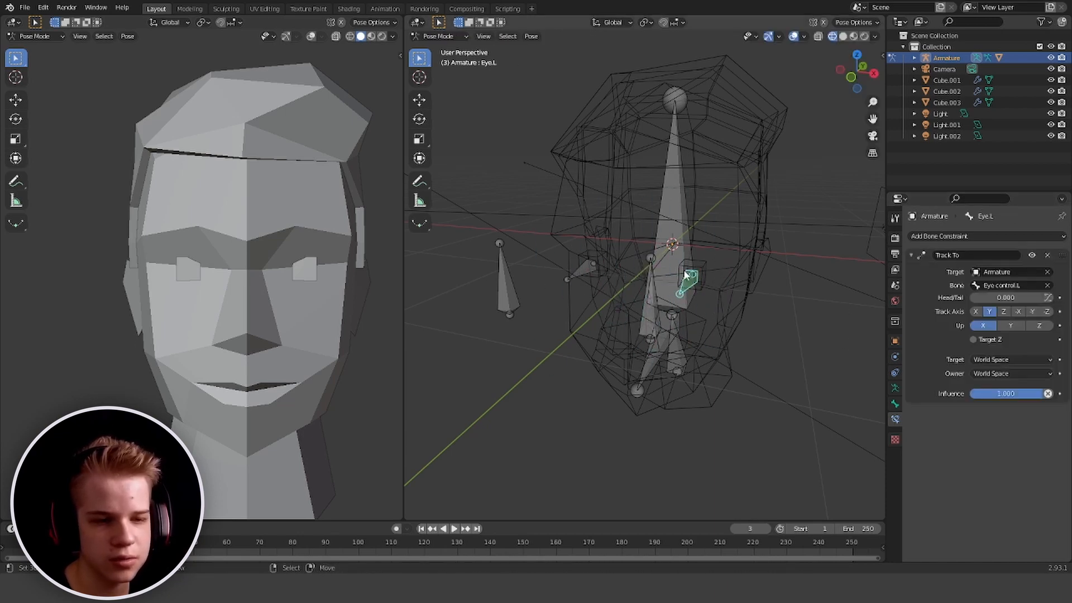
left_click(651, 326)
key("g")
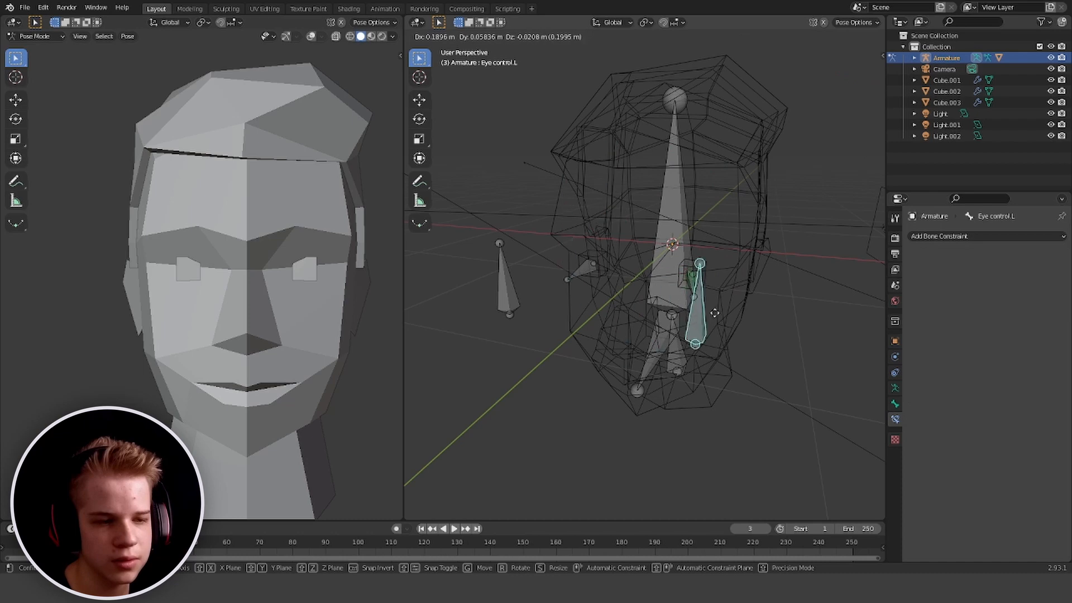
right_click(695, 327)
left_click(689, 279)
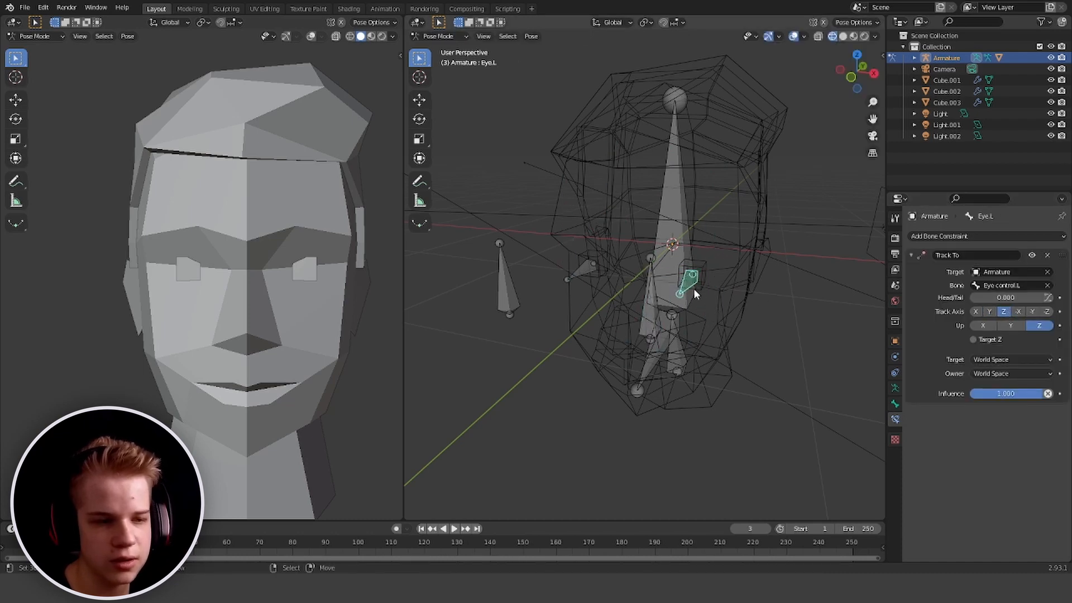
left_click(650, 316)
key("g")
right_click(698, 318)
left_click(692, 278)
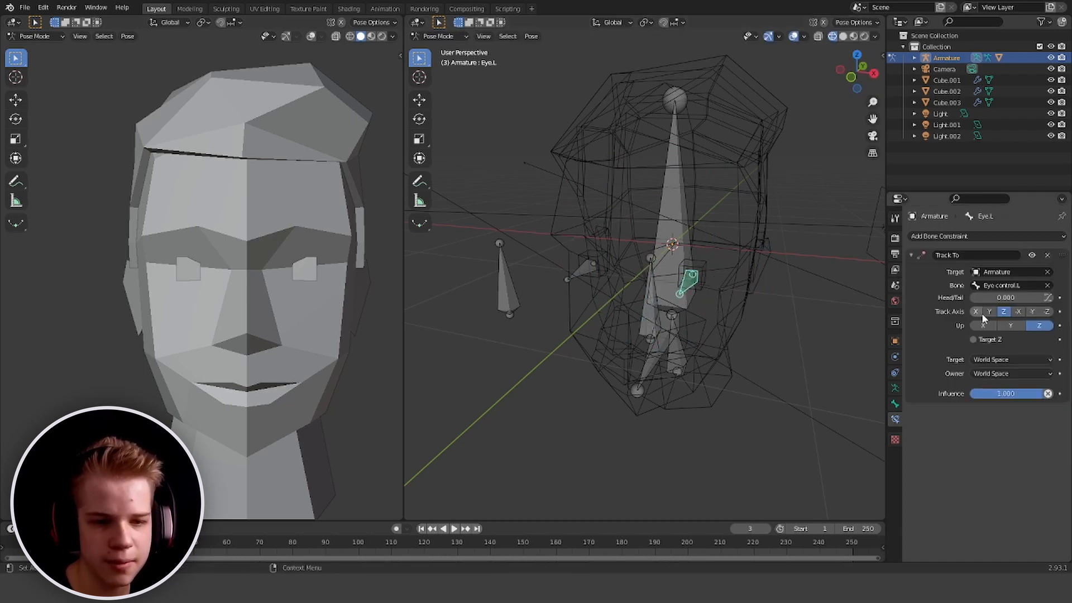
Add a Track To constraint to the right eye bone, targeting the Armature's EyeControl.R bone
middle_click_drag(611, 298, 615, 260)
left_click(631, 253)
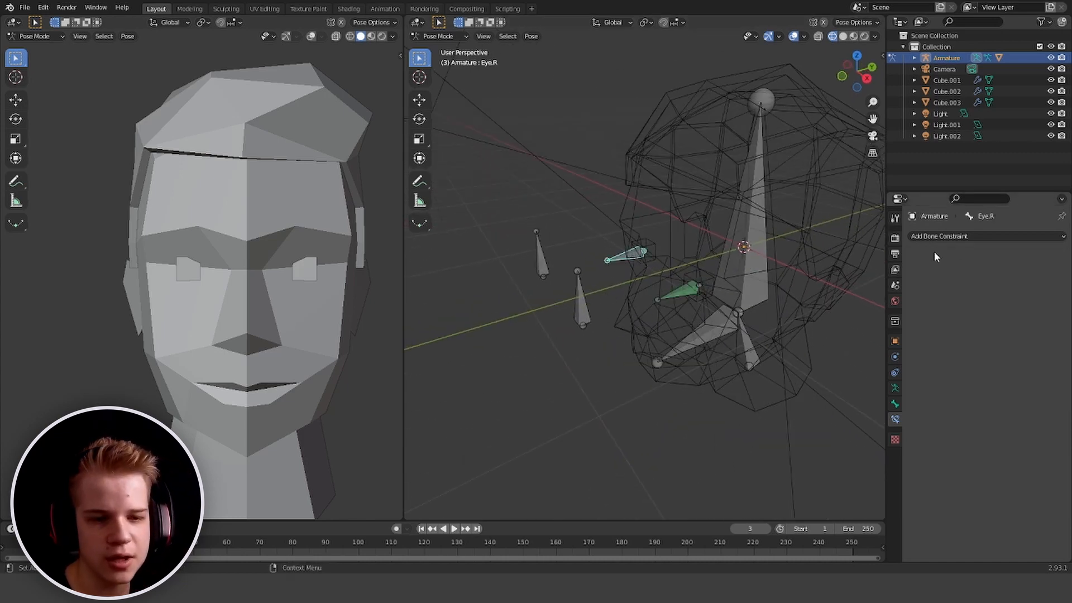
left_click(950, 236)
left_click(944, 341)
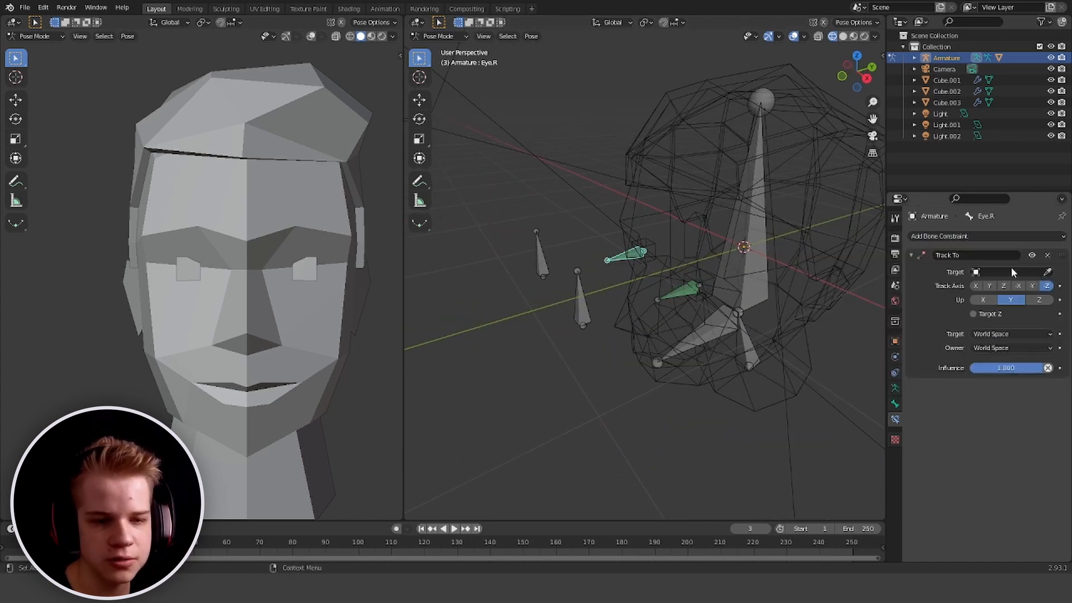
left_click(1011, 271)
left_click(979, 289)
left_click(1000, 283)
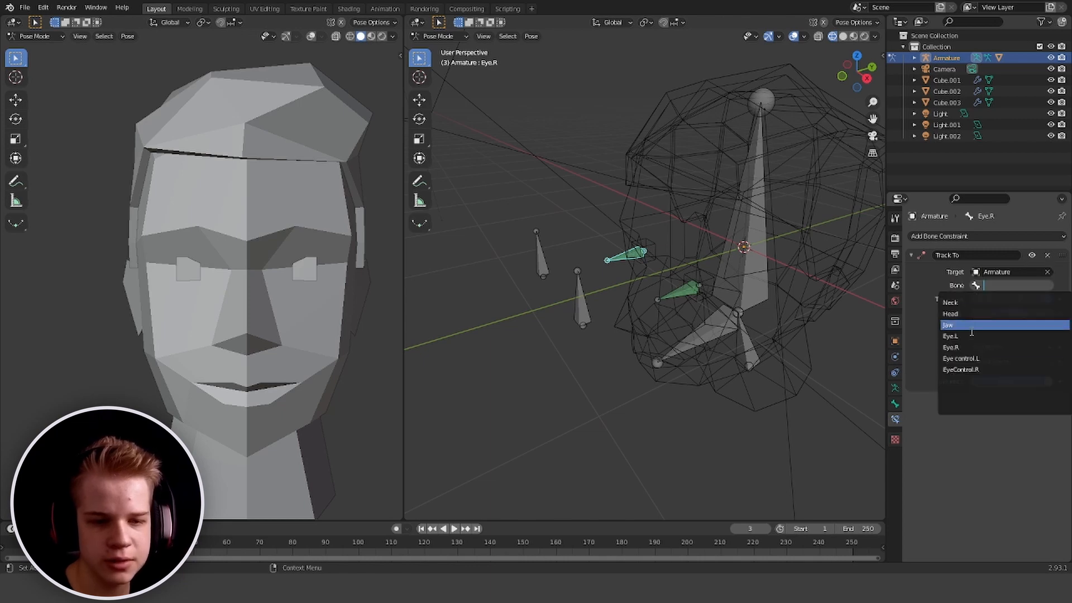
left_click(961, 369)
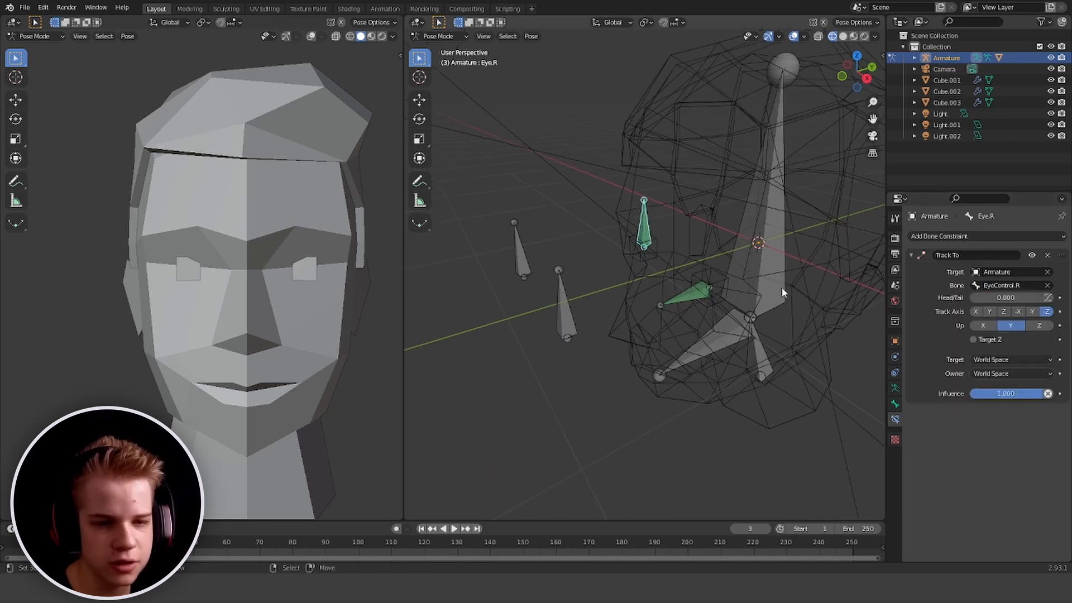
Set the right eye constraint's track axis to Y and up axis to Z, and select both eye control bones in solid shading
left_click(990, 311)
left_click(1039, 326)
middle_click_drag(810, 285, 511, 290)
left_click(516, 292)
middle_click_drag(632, 324, 733, 367)
key("z")
left_click(783, 360)
middle_click_drag(781, 342, 763, 332)
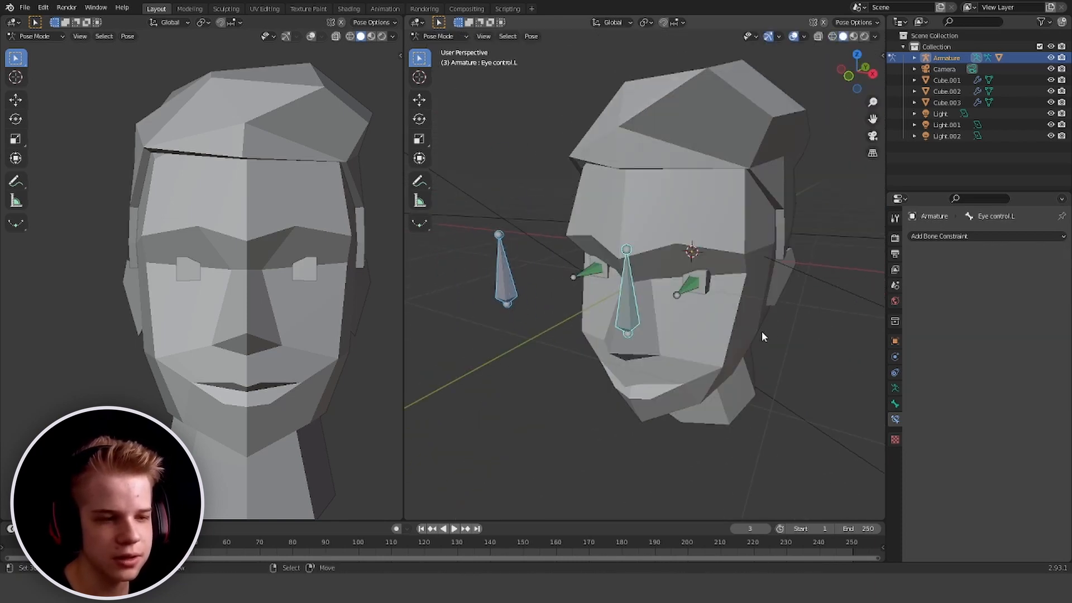
Parent both eye cubes to the armature in Object Mode with automatic weights
key("ctrl+Tab")
left_click(707, 283)
left_click(704, 280)
middle_click_drag(731, 282, 708, 279)
scroll(715, 282, "up", 4)
scroll(631, 290, "down", 3)
middle_click_drag(642, 280, 603, 262)
scroll(634, 307, "up", 3)
right_click(635, 308, "shift")
key("shift+z")
scroll(643, 301, "down", 4)
middle_click_drag(635, 324, 562, 260)
right_click(564, 267, "shift")
right_click(523, 277, "shift")
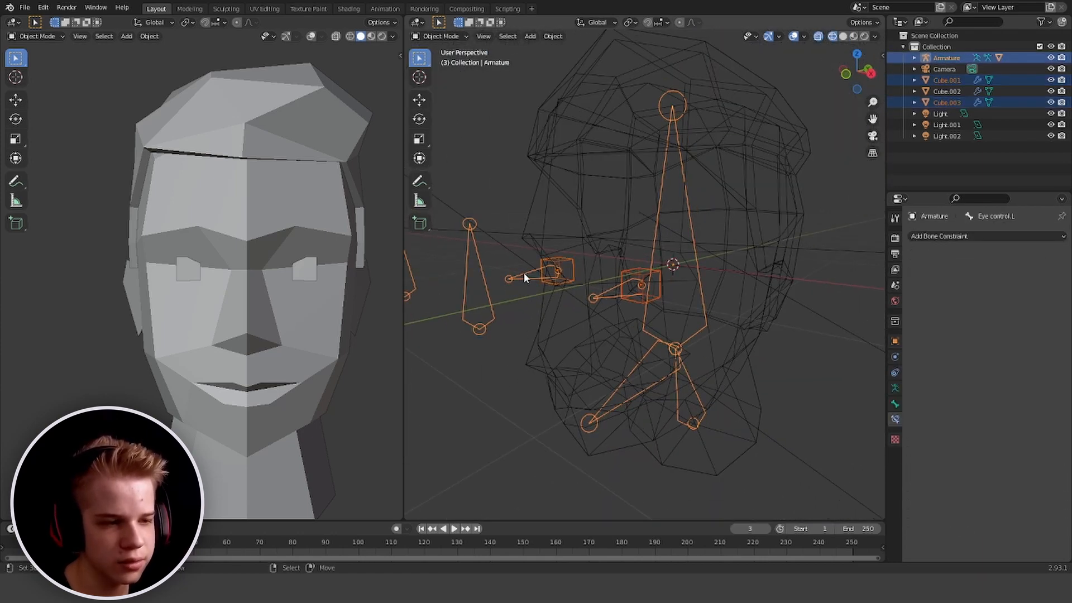
key("shift+z")
scroll(642, 298, "up", 4)
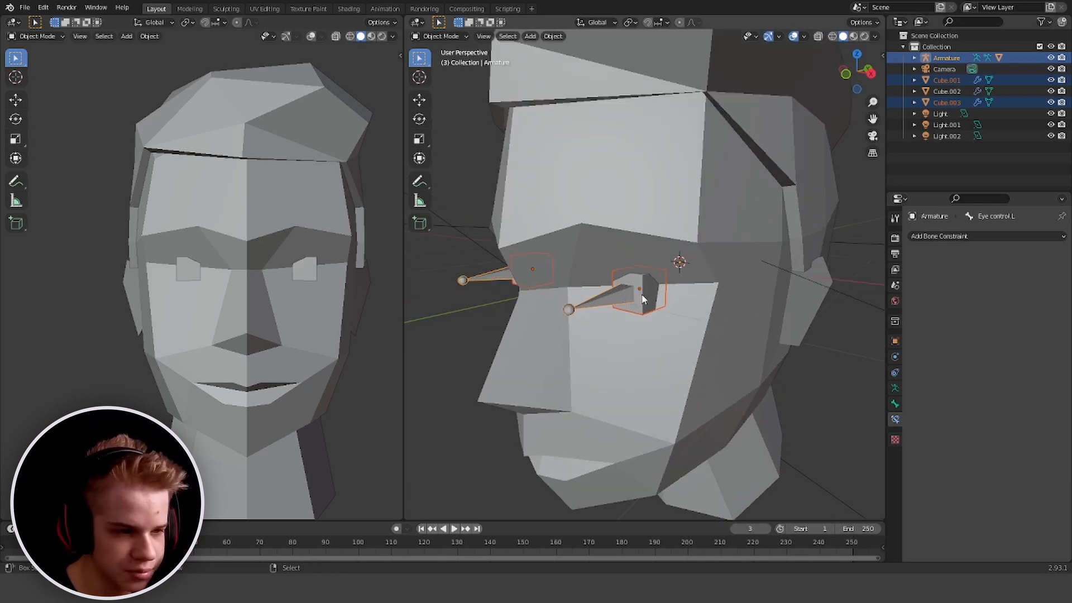
key("ctrl+p")
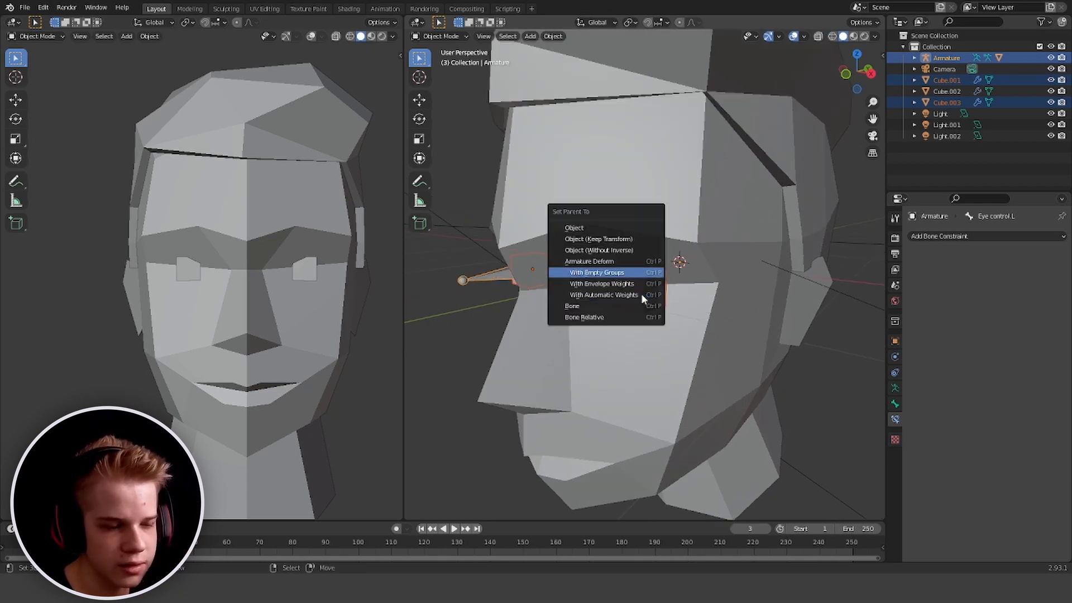
left_click(641, 293)
Assign all vertices of the left eye cube to its Eye.L vertex group in Edit Mode
right_click(648, 293)
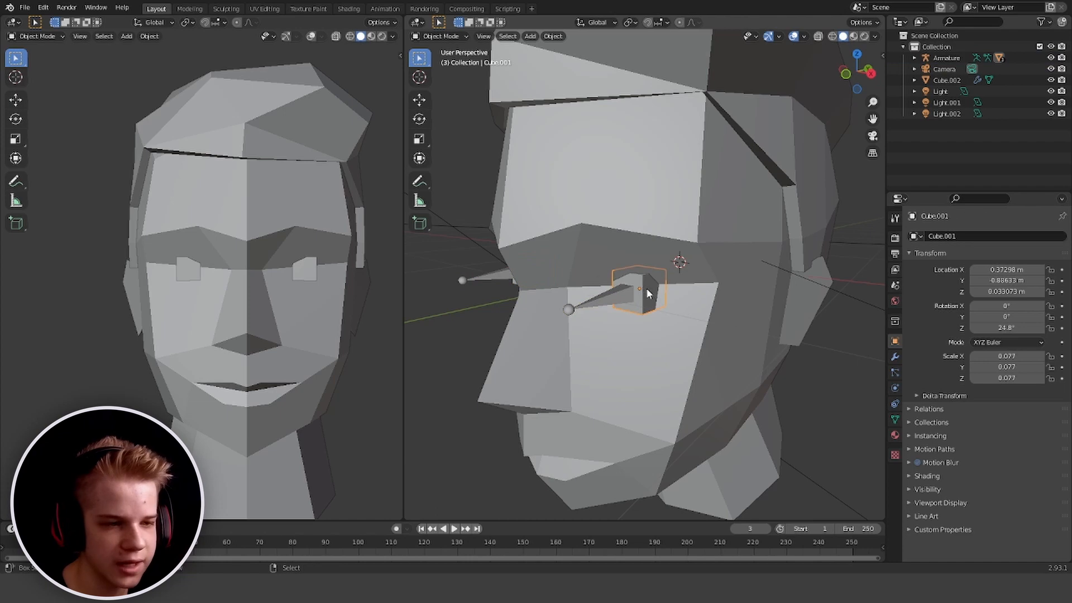
key("ctrl+Tab")
left_click(714, 244)
key("Tab")
key("shift+z")
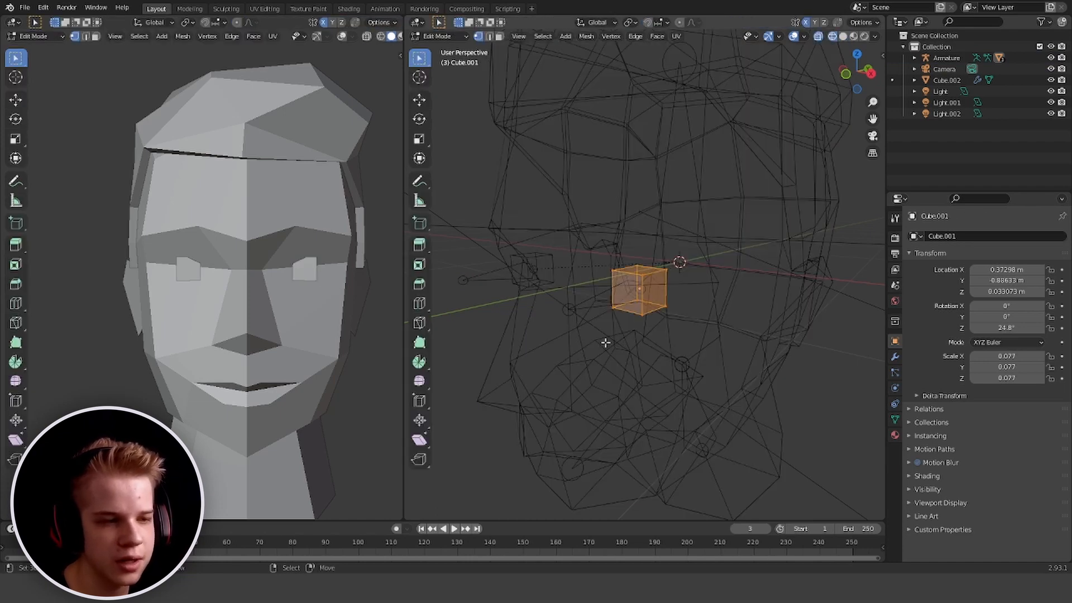
left_click(893, 359)
left_click(894, 373)
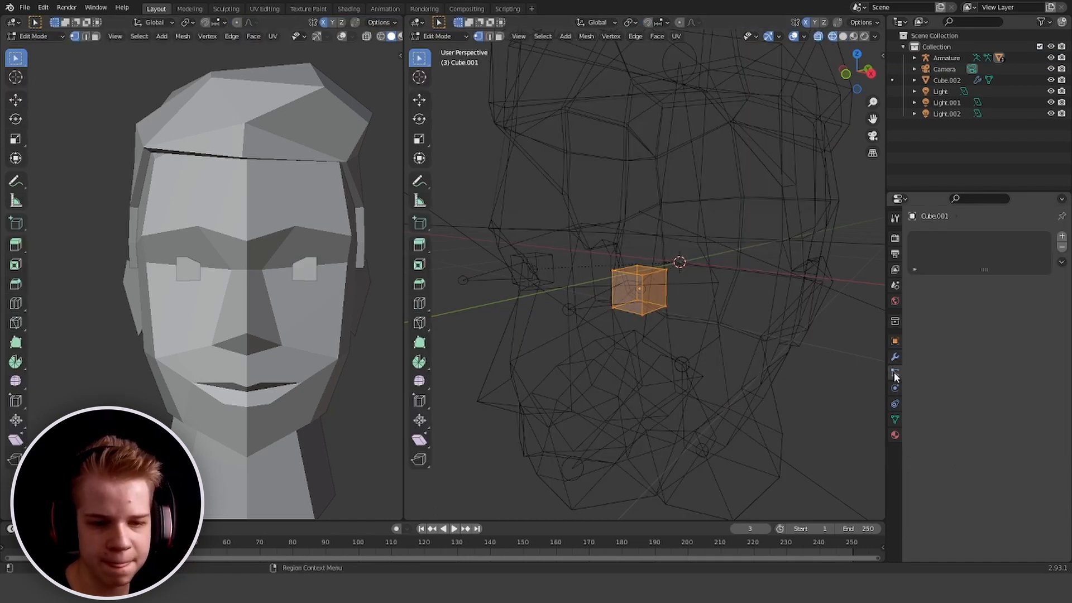
left_click(895, 419)
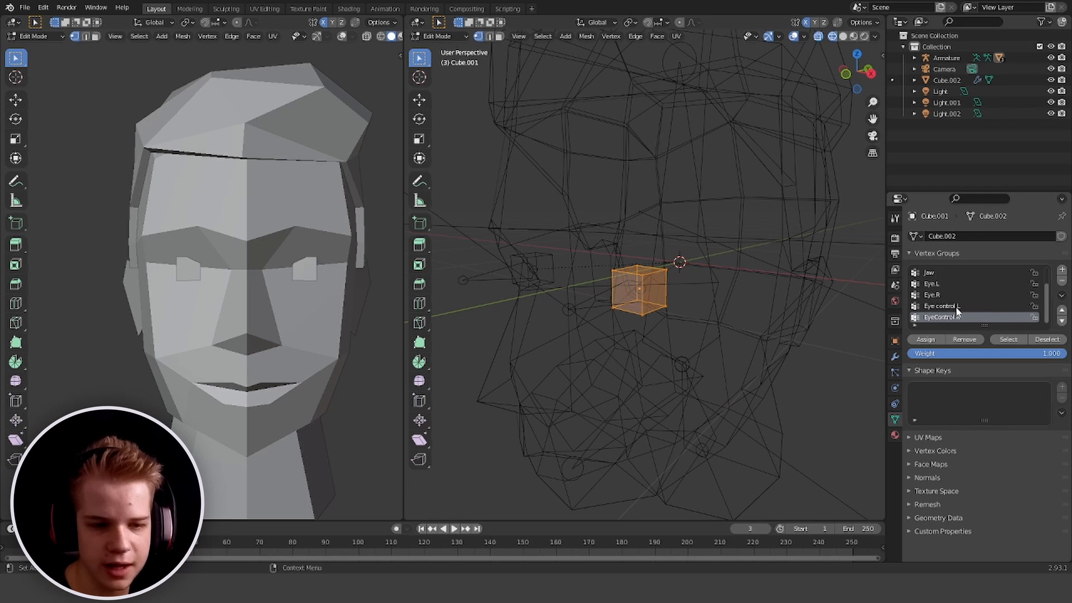
left_click(935, 285)
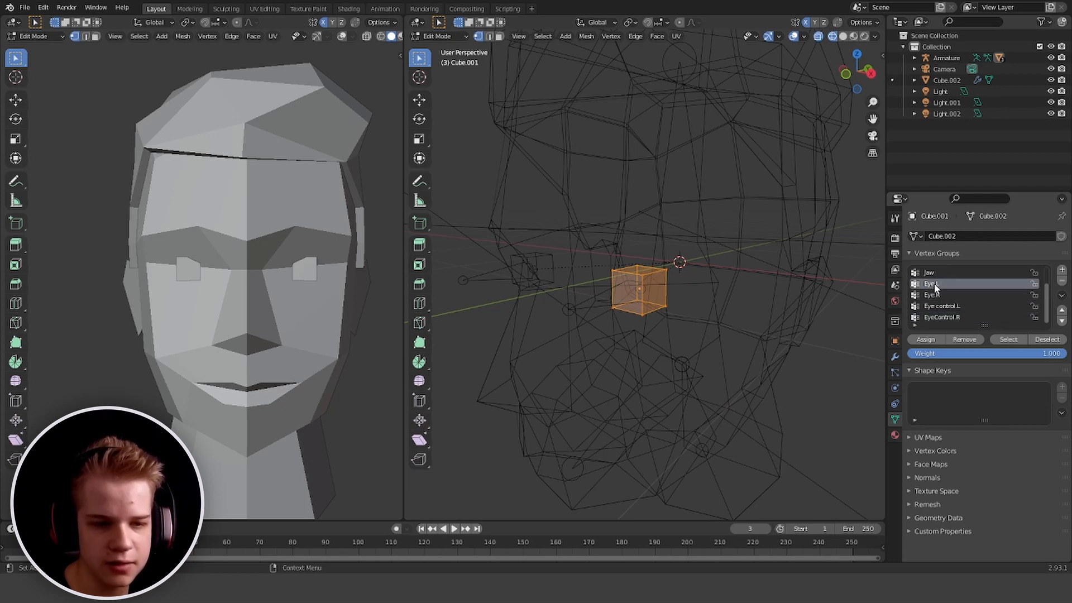
left_click(929, 343)
Assign all vertices of the right eye cube to its Eye.R vertex group in Edit Mode
key("ctrl+Tab")
middle_click_drag(528, 277, 599, 284, "shift")
key("ctrl+Tab")
left_click(599, 282)
key("Tab")
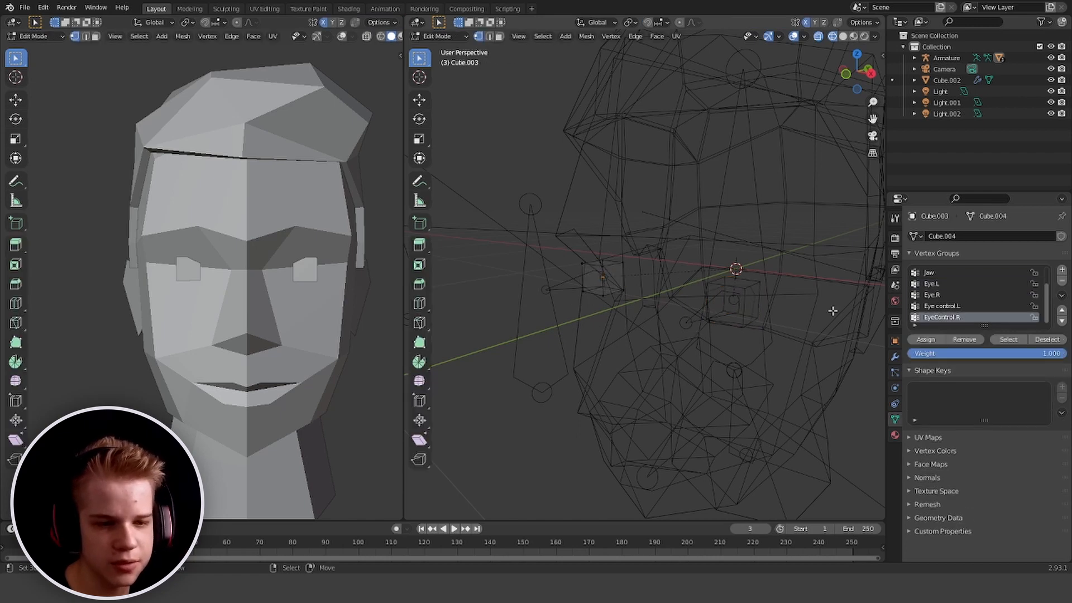
key("a")
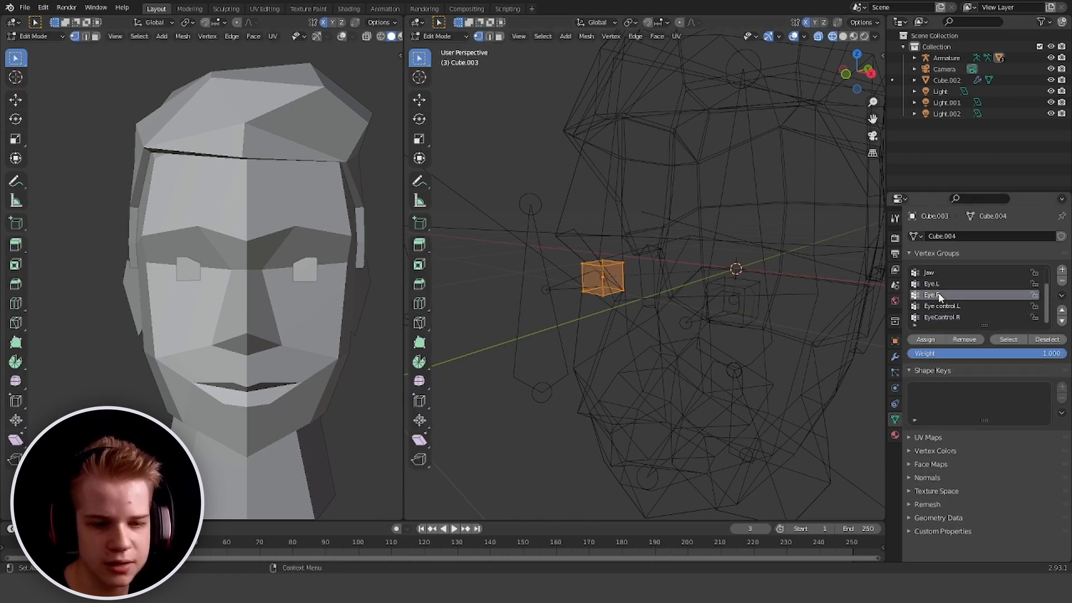
Test the eye tracking in solid shading by moving both eye control bones in Pose Mode, then cancel the move
key("Tab")
key("z")
left_click(709, 337)
scroll(694, 318, "down", 4)
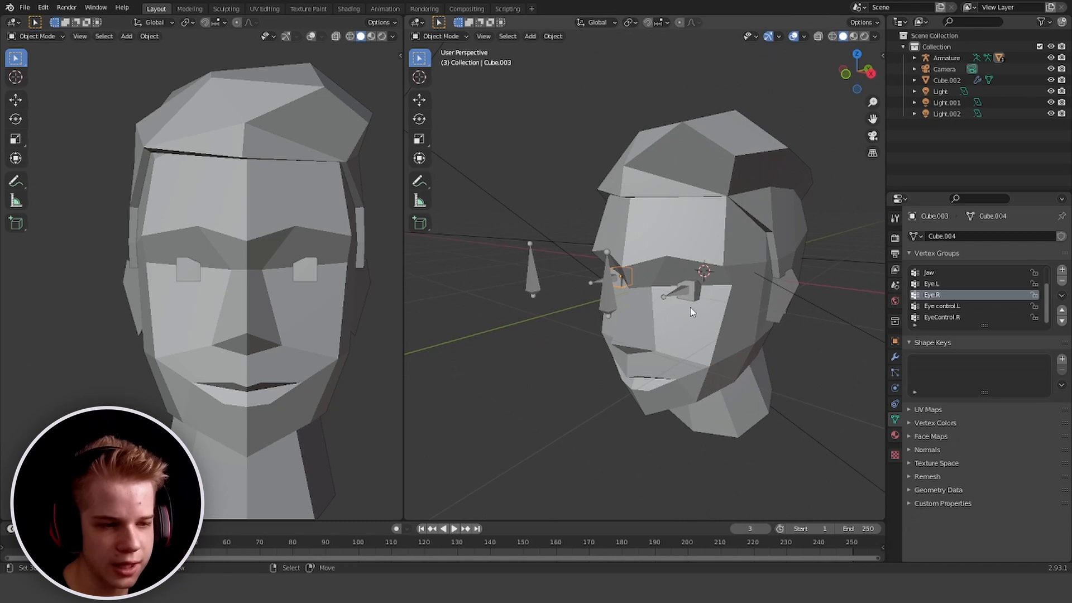
scroll(670, 310, "up", 1)
left_click(595, 293)
key("ctrl+Tab")
left_click(593, 299)
middle_click_drag(523, 302, 550, 299)
key("g")
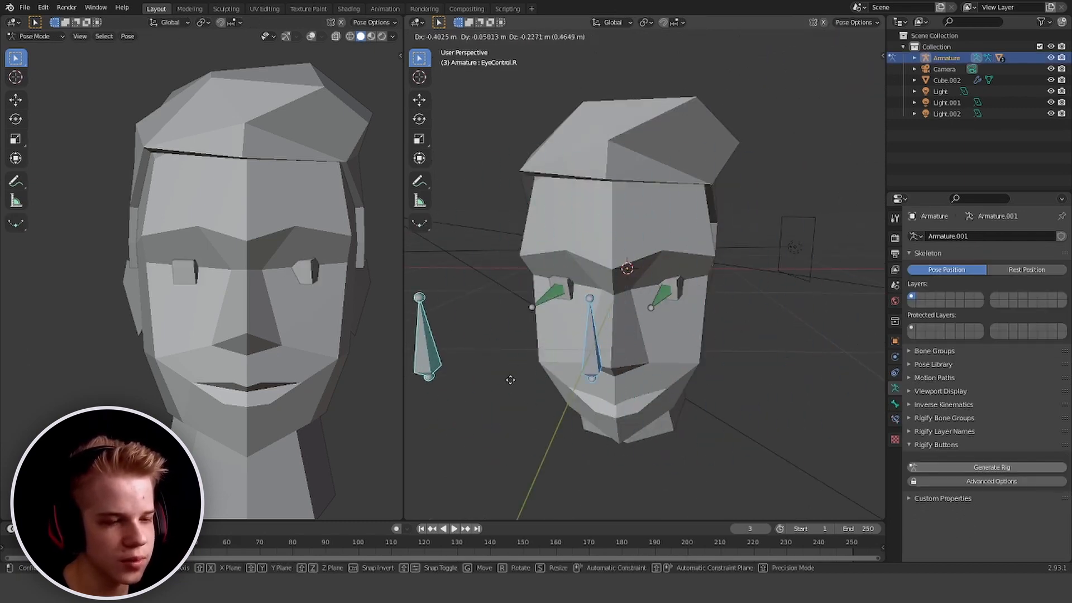
key("Escape")
Add a new bone to the armature in Edit Mode and move it along Y to the eye control bones
key("Tab")
scroll(567, 366, "down", 2)
middle_click_drag(682, 371, 630, 304)
scroll(599, 349, "up", 4)
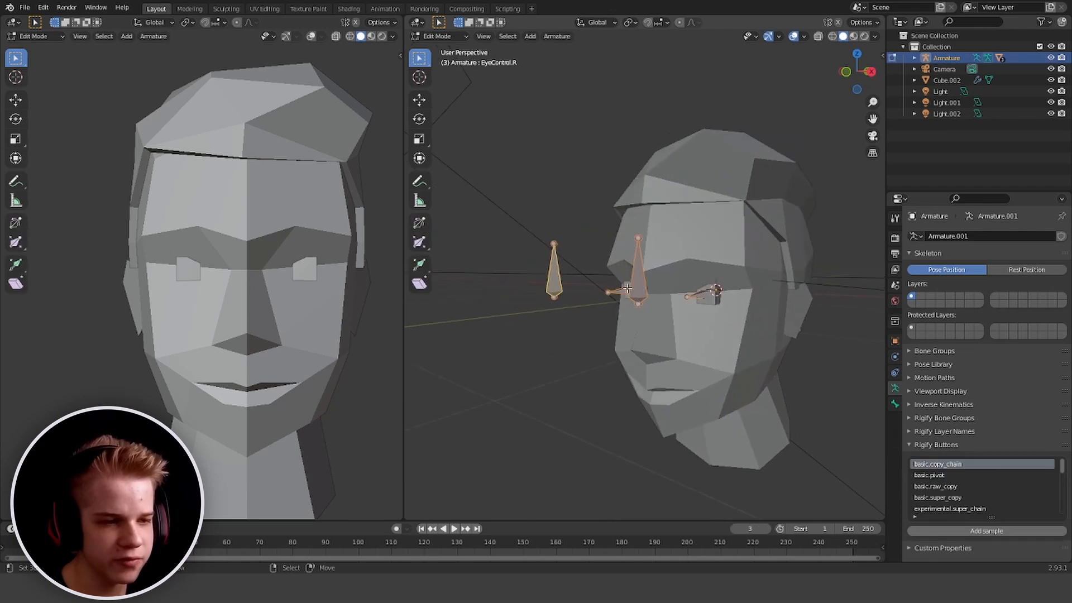
key("KP_3")
scroll(731, 304, "up", 2)
key("shift+z")
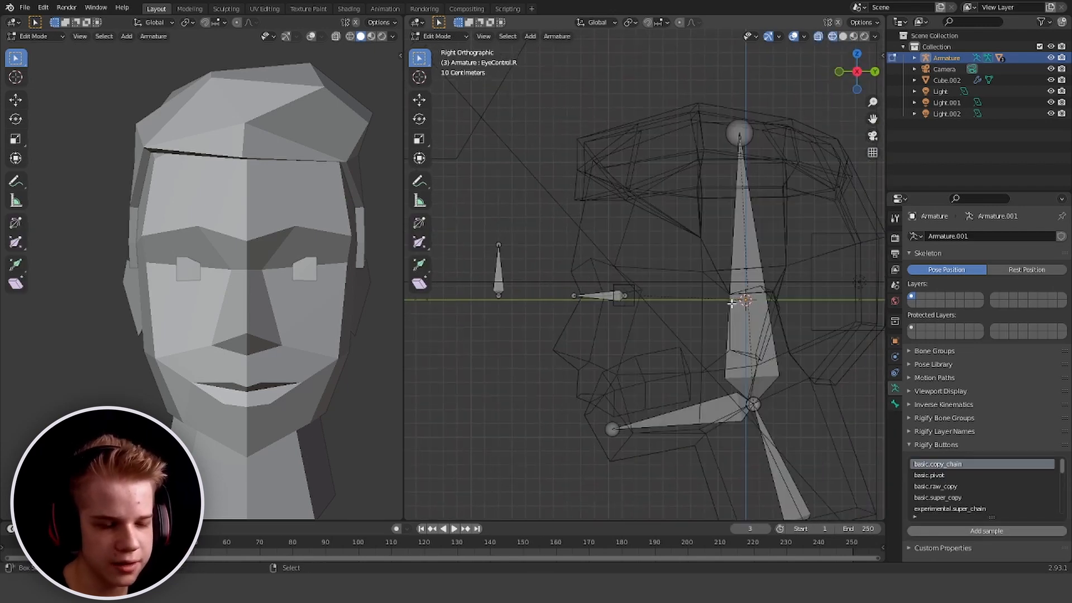
key("shift+a")
left_click(750, 266)
key("g")
key("y")
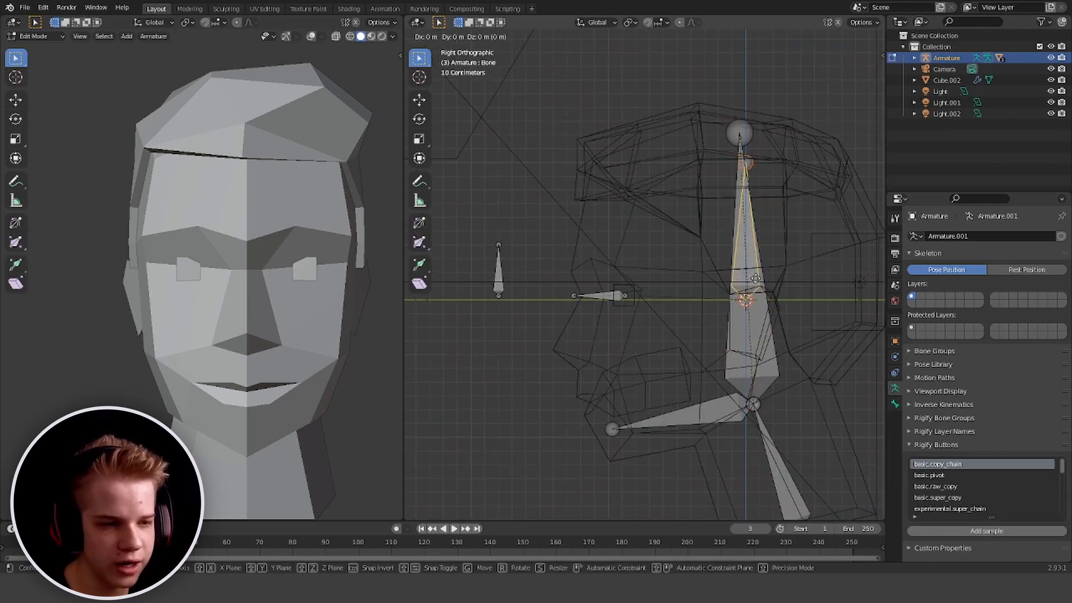
left_click(509, 291)
Rotate the new bone 90° so it points forward and place it just in front of the eye control bones
middle_click_drag(559, 244, 641, 281, "shift")
left_click(581, 197)
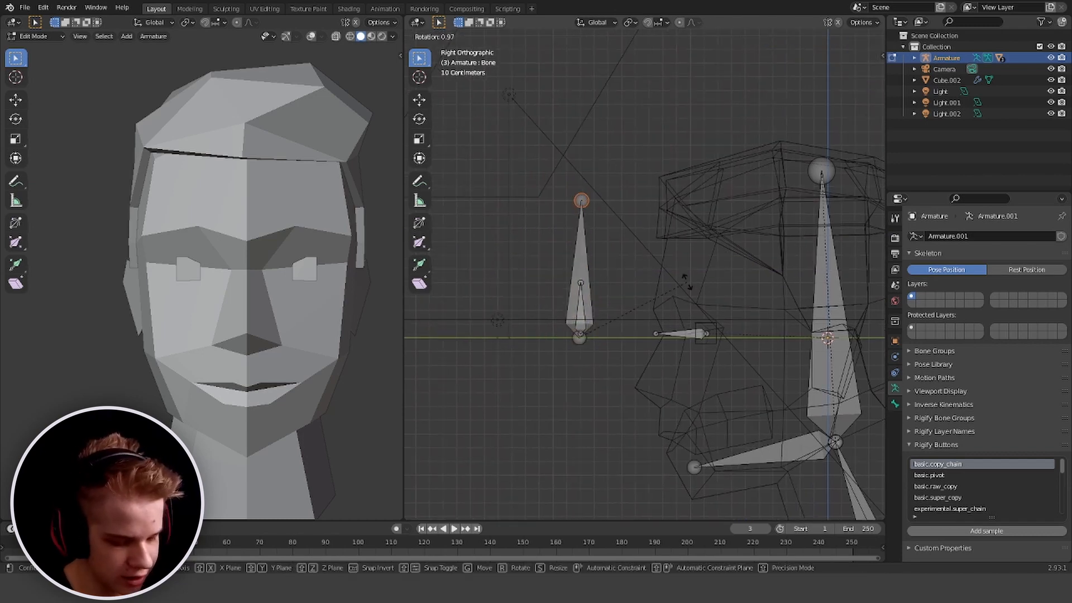
type("r90")
key("Return")
key("g")
left_click(630, 352)
left_click(566, 342)
key("g")
left_click(554, 342)
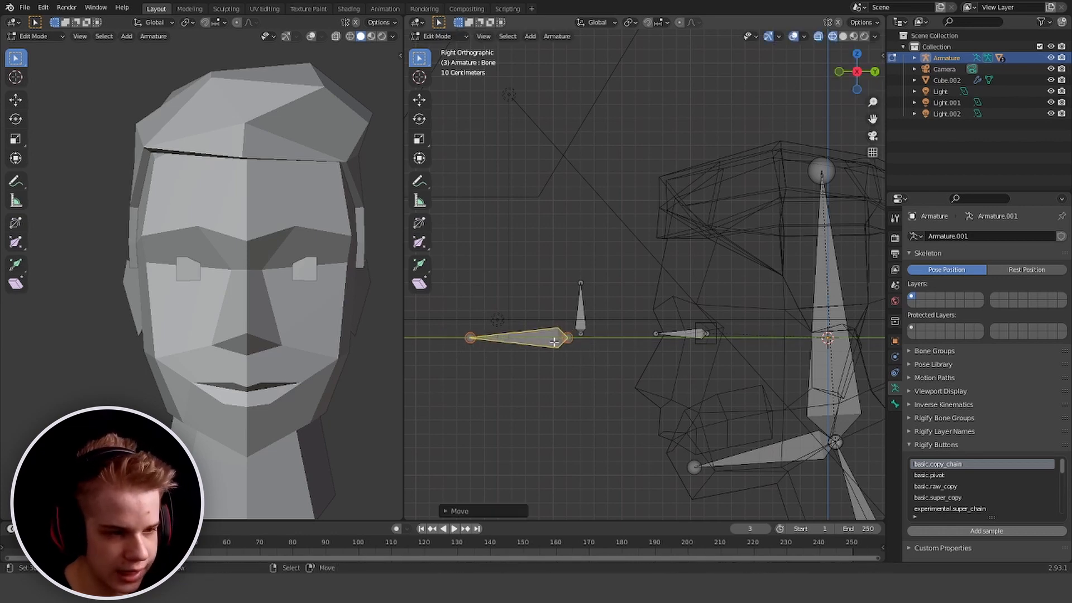
Parent both eye control bones to the new front bone with Keep Offset
key("KP_1")
key("shift+z")
mouse_move(768, 304)
middle_mouse_down()
mouse_move(663, 349)
mouse_move(622, 320)
middle_mouse_up()
scroll(645, 301, "up", 2)
left_click(625, 321)
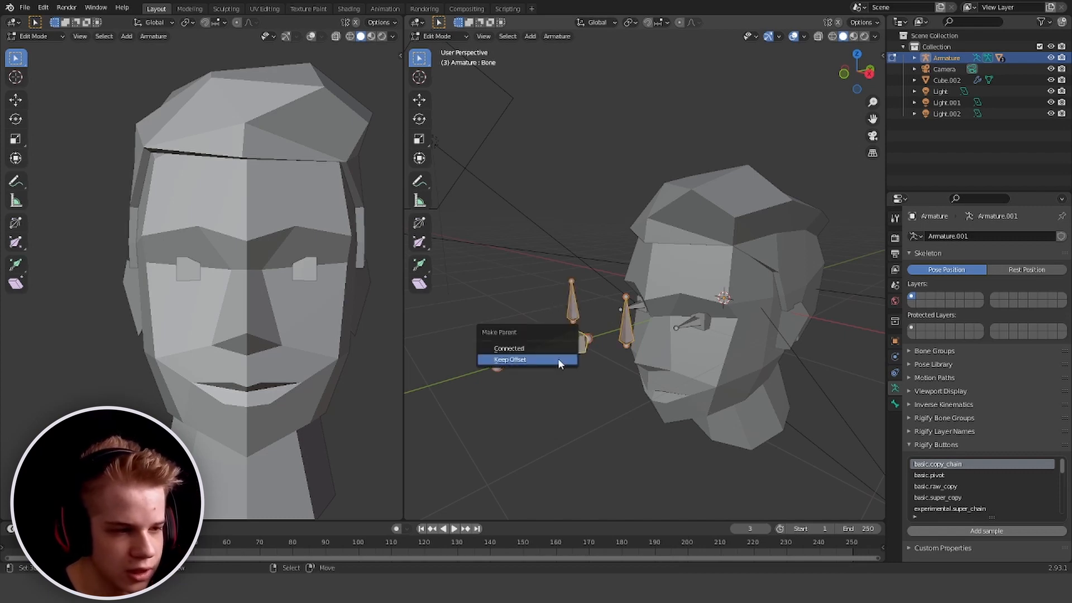
left_click(558, 359)
Test the new main eye control bone by moving it in Pose Mode
key("ctrl+Tab")
middle_click_drag(575, 364, 642, 336)
key("g")
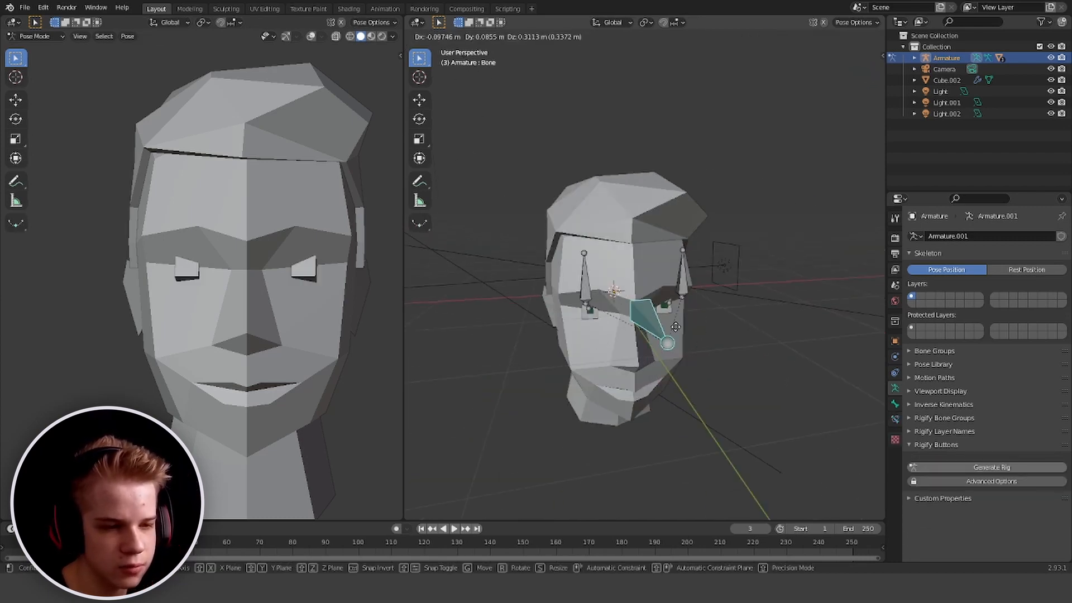
left_click(712, 366)
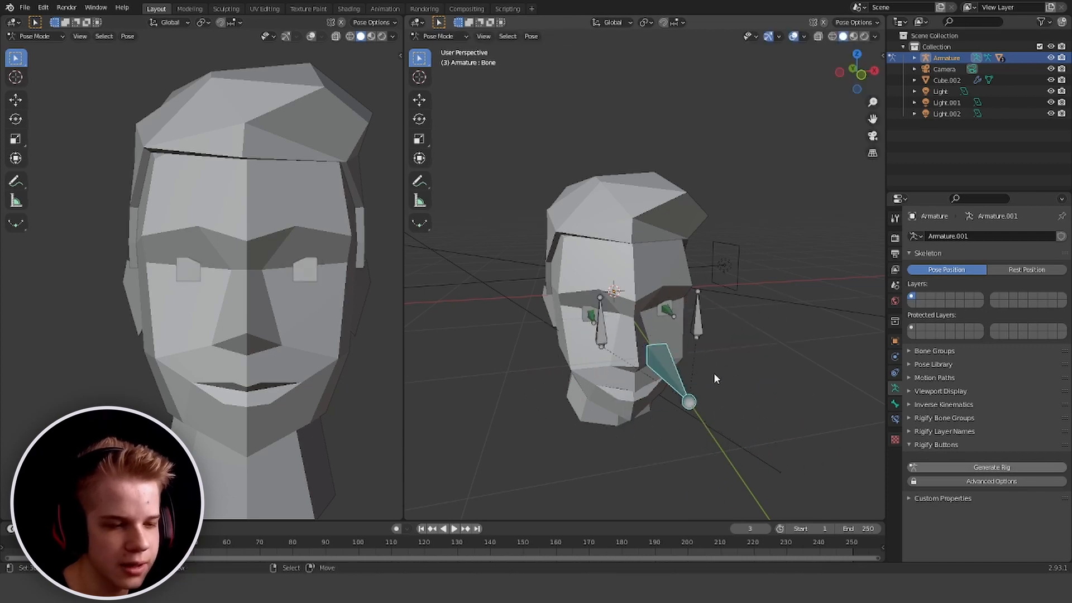
middle_click_drag(713, 373, 565, 364)
Try to parent the main eye control bone to the Head bone with Keep Offset
key("KP_3")
key("Tab")
middle_click_drag(613, 299, 724, 283)
key("shift+z")
left_click(724, 283)
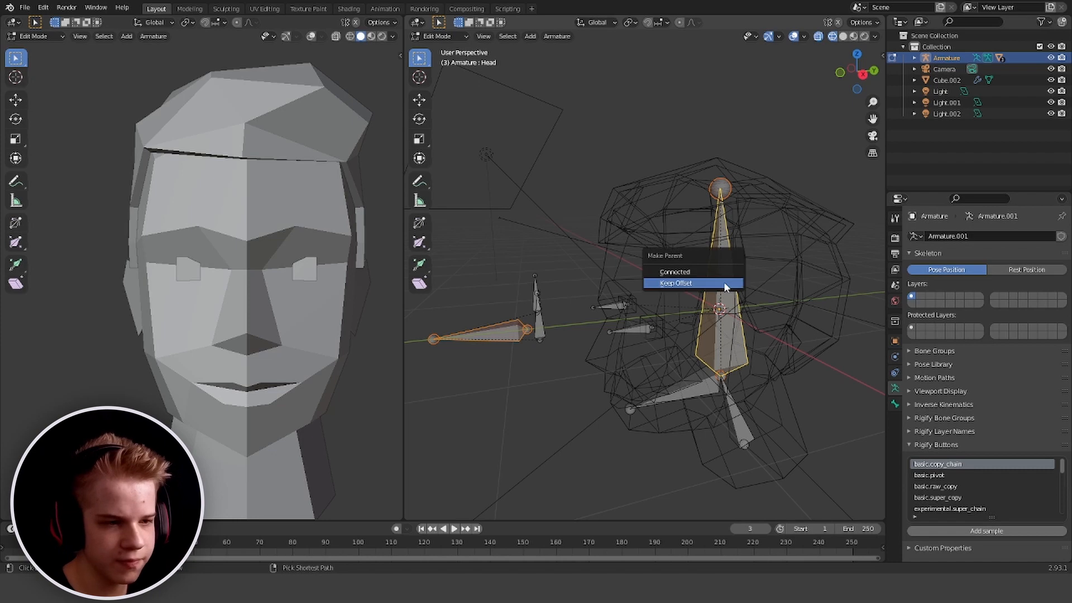
left_click(723, 282)
Test the head parenting by rotating the Head bone around X in Pose Mode, then cancel the rotation
key("Tab")
left_click(748, 306)
left_click(747, 347)
left_click(742, 346)
key("ctrl+Tab")
left_click(742, 346)
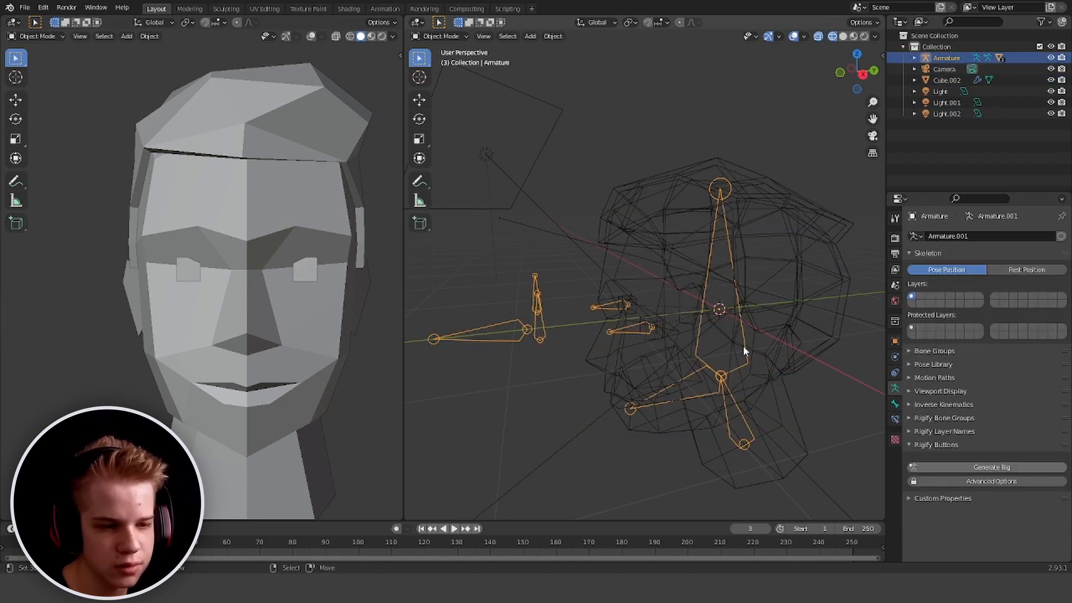
key("ctrl+Tab")
middle_click_drag(743, 346, 808, 353)
key("r")
key("x")
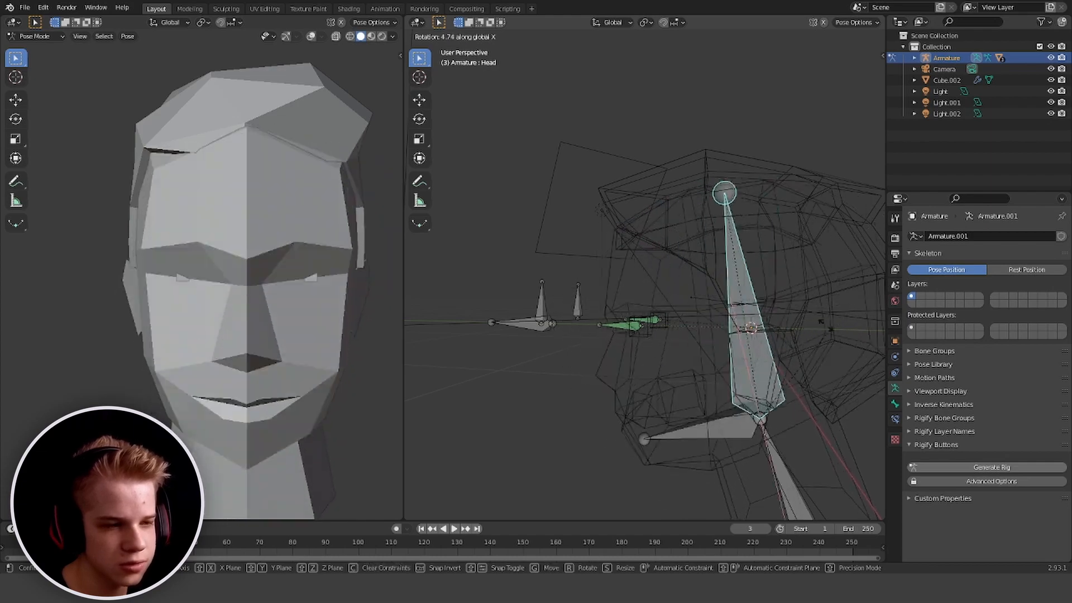
right_click(831, 387)
Parent both eye bones to the Head bone in Edit Mode, keeping their offset
mouse_move(644, 346)
middle_mouse_down()
mouse_move(684, 351)
mouse_move(636, 335)
middle_mouse_up()
left_click(614, 351)
left_click(642, 319, "shift")
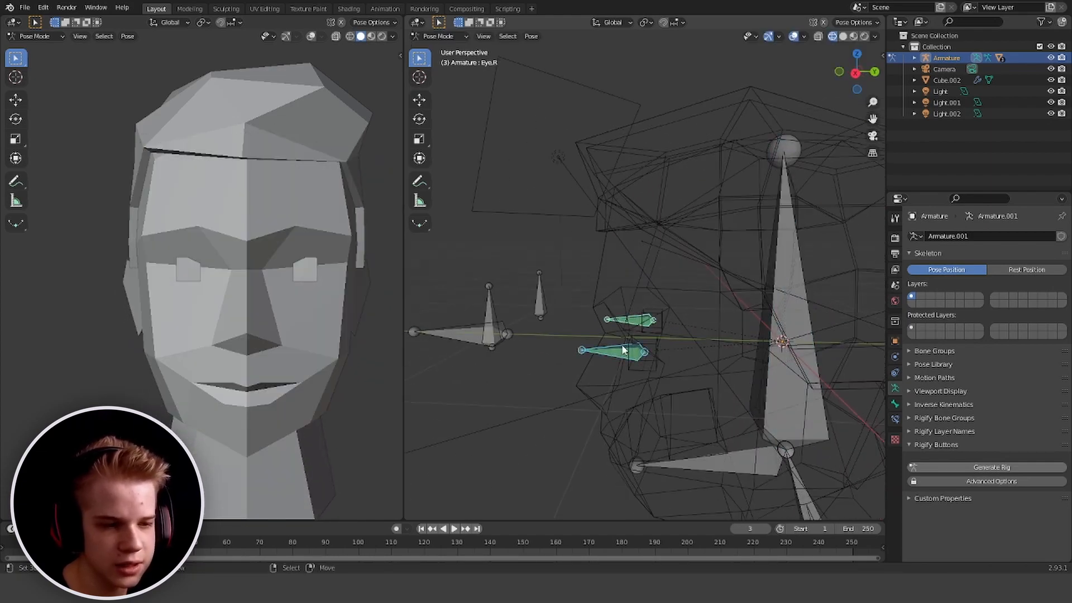
left_click(761, 304, "shift")
key("ctrl+p")
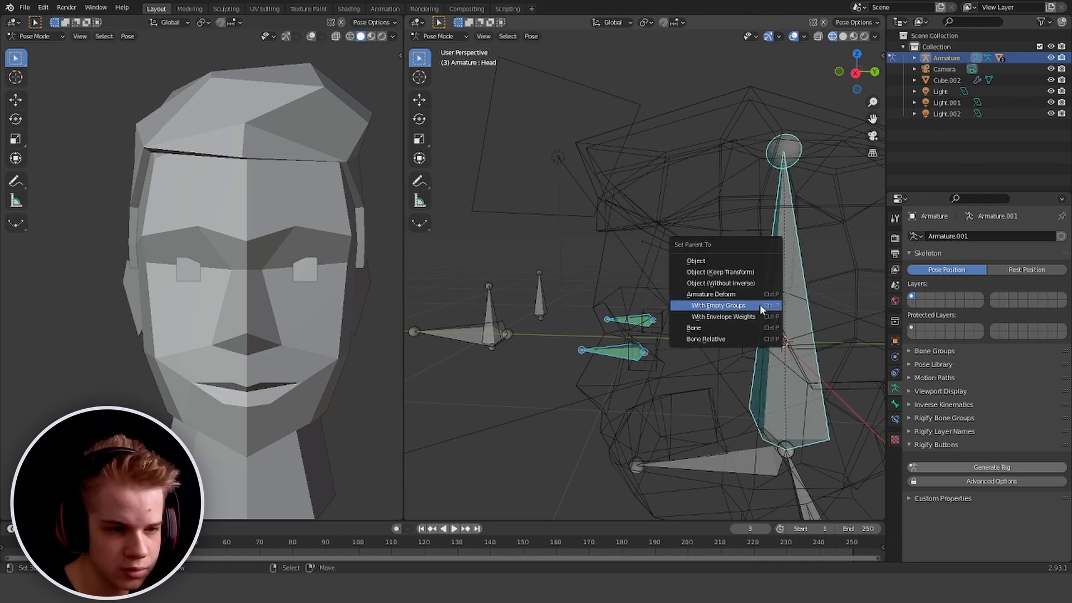
left_click(760, 304)
key("Tab")
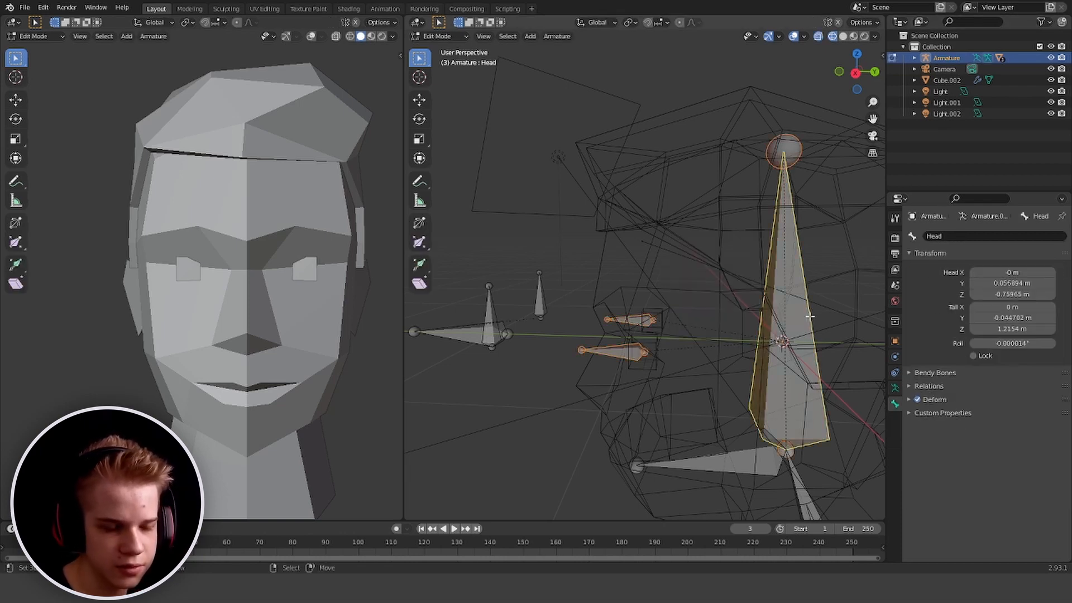
key("ctrl+p")
left_click(805, 318)
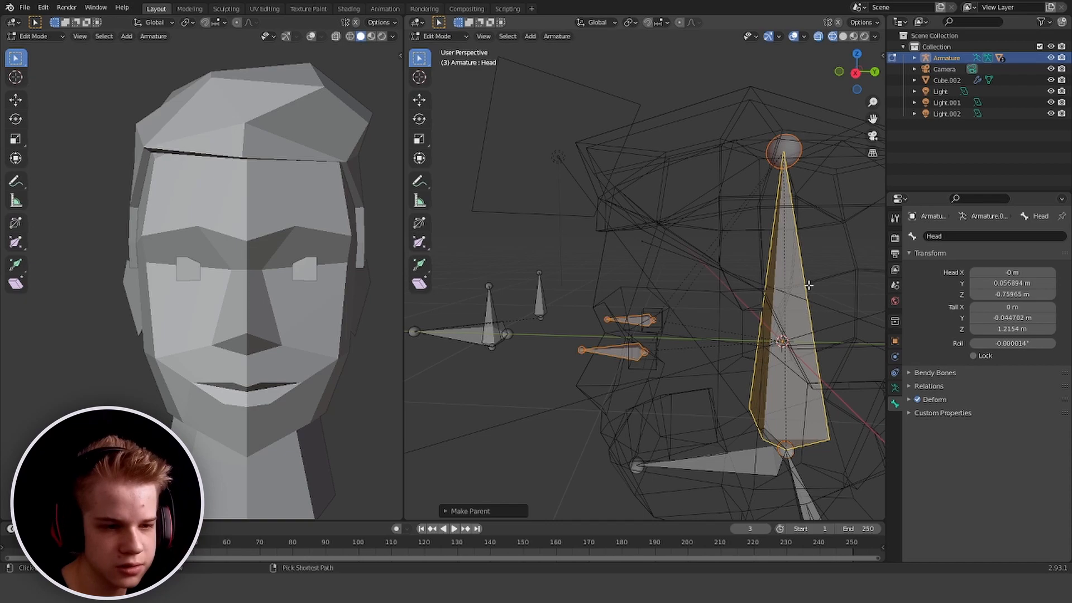
Check that the eyes follow the head by rotating the Head bone around X, then cancel the rotation
key("Tab")
middle_click_drag(791, 326, 789, 350)
key("r")
key("x")
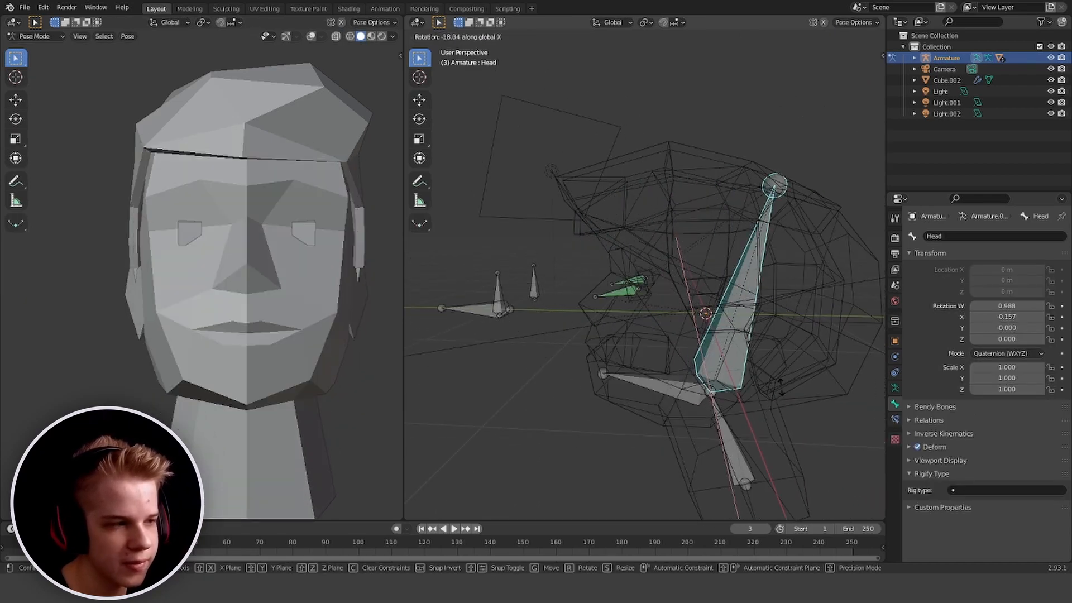
mouse_move(736, 298)
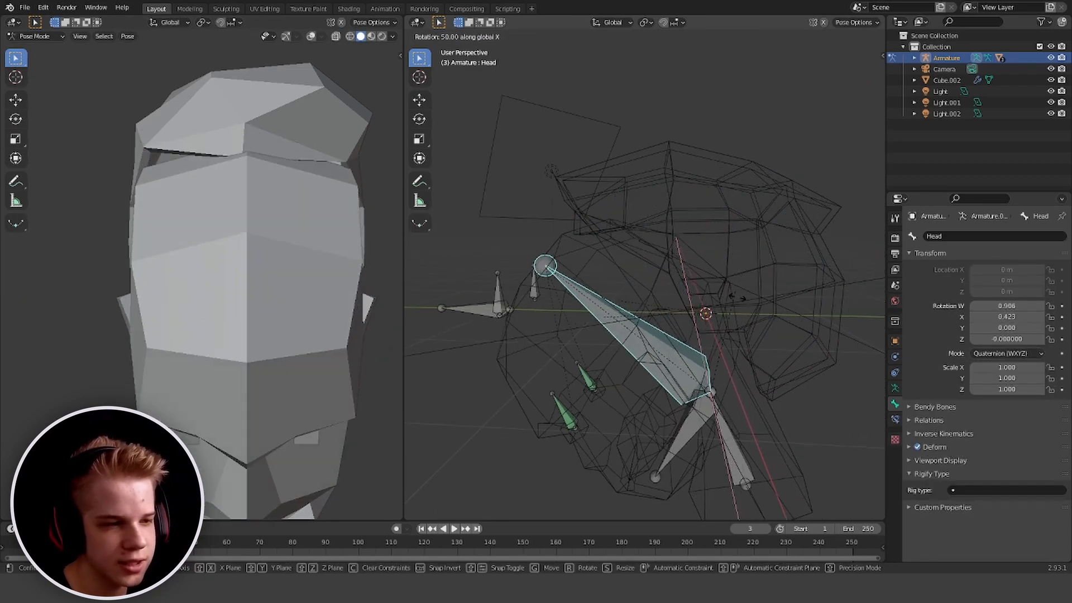
mouse_move(602, 460)
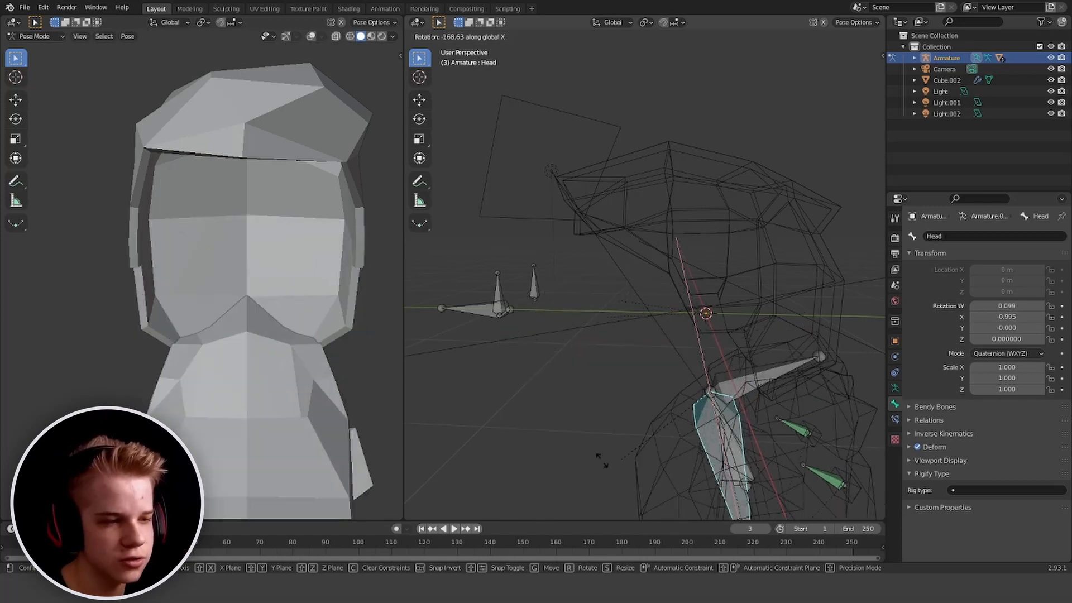
key("Escape")
Parent the main eye control bone to the Head bone in Edit Mode with Keep Offset
scroll(708, 277, "down", 3)
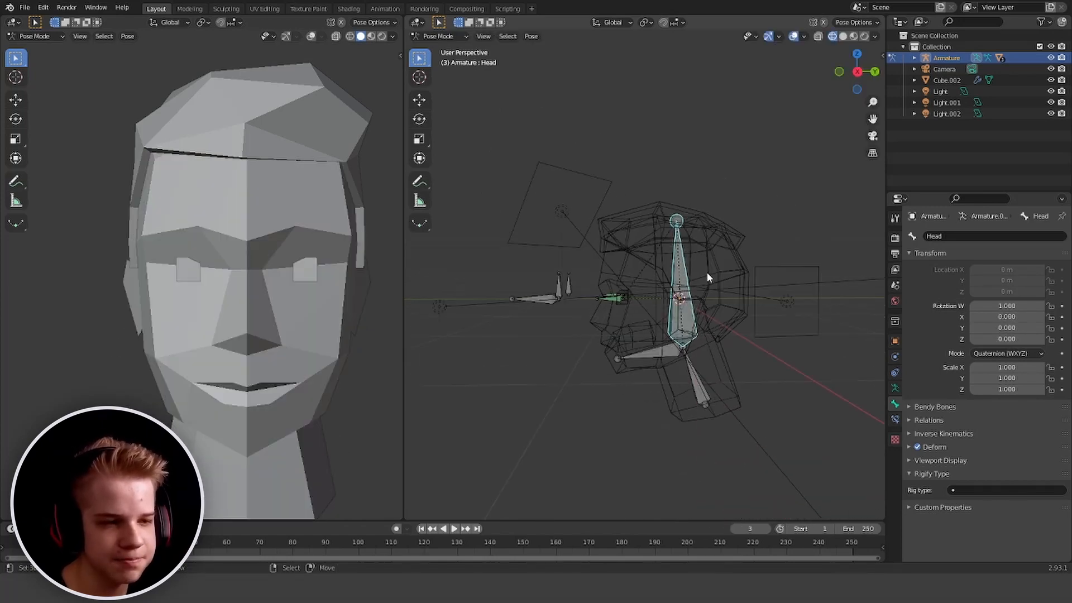
scroll(712, 278, "up", 2)
middle_click_drag(729, 281, 623, 283)
key("shift+z")
key("shift+z")
key("Tab")
left_click(487, 317)
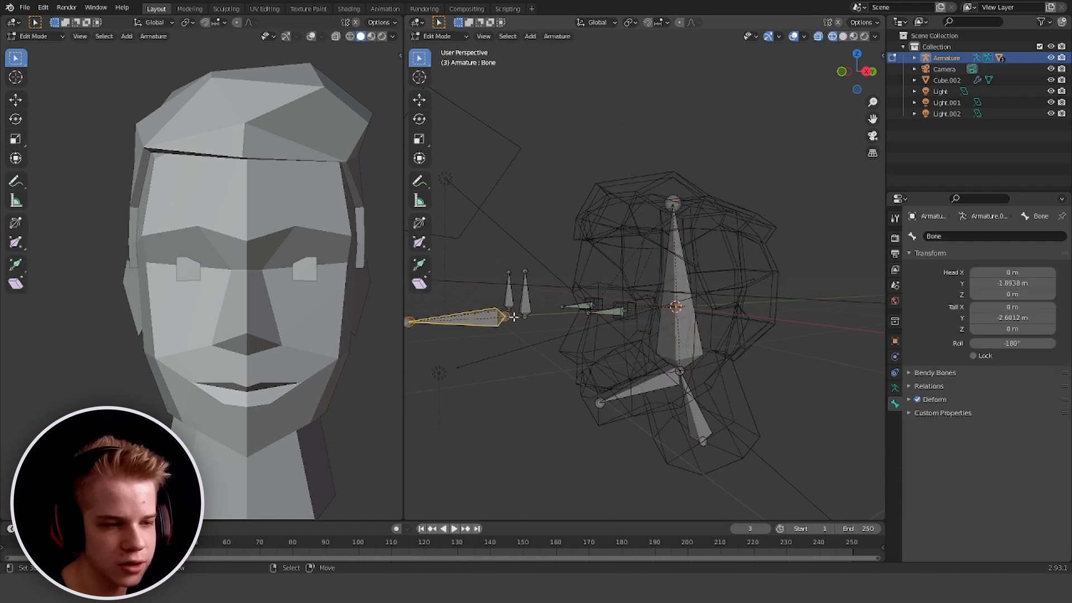
middle_click_drag(514, 316, 520, 350)
left_click(673, 271, "shift")
key("ctrl+p")
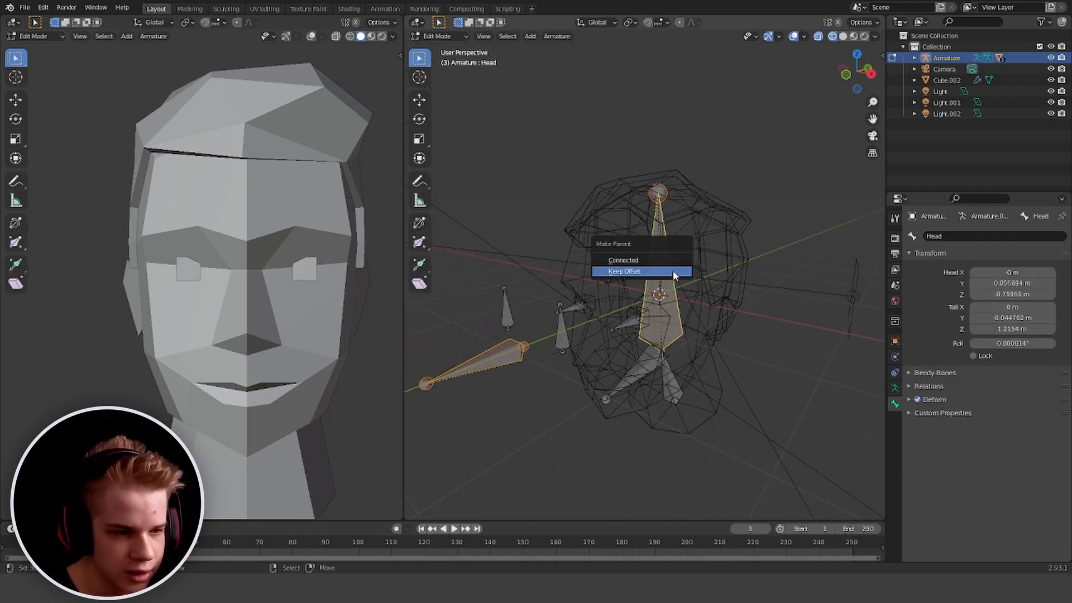
left_click(674, 271)
Test the rig in Pose Mode by rotating the Head bone and moving the main eye control bone, cancelling each transform
key("Tab")
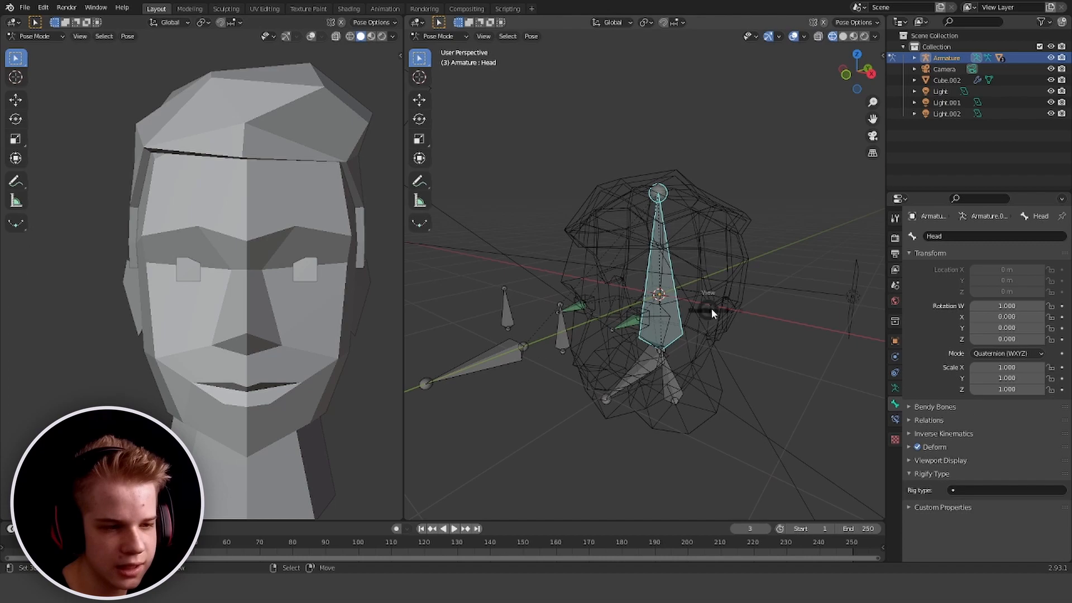
key("KP_3")
key("r")
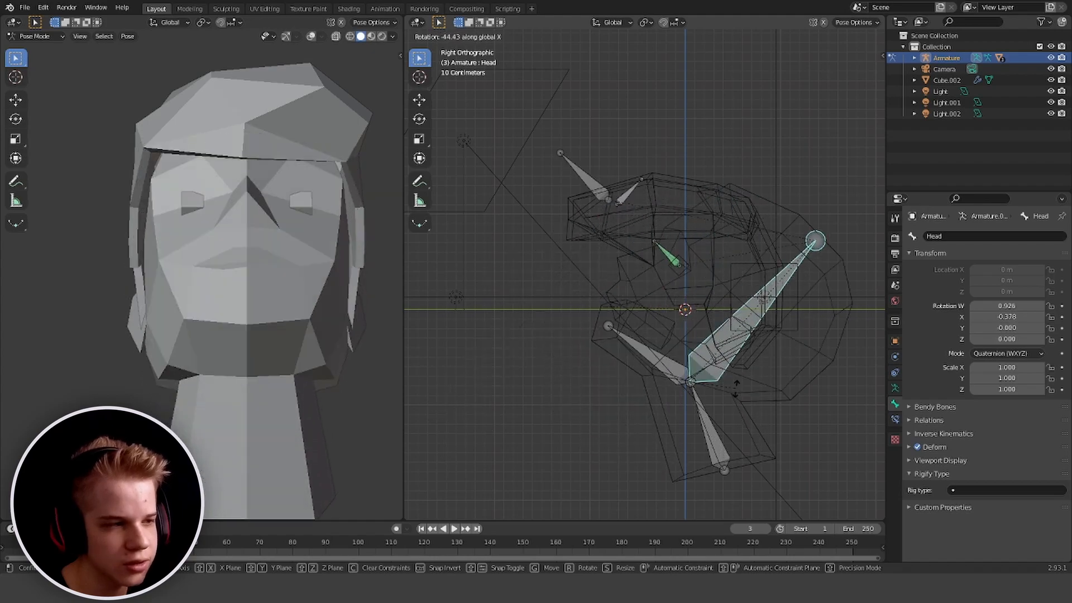
key("Escape")
left_click(484, 313)
key("g")
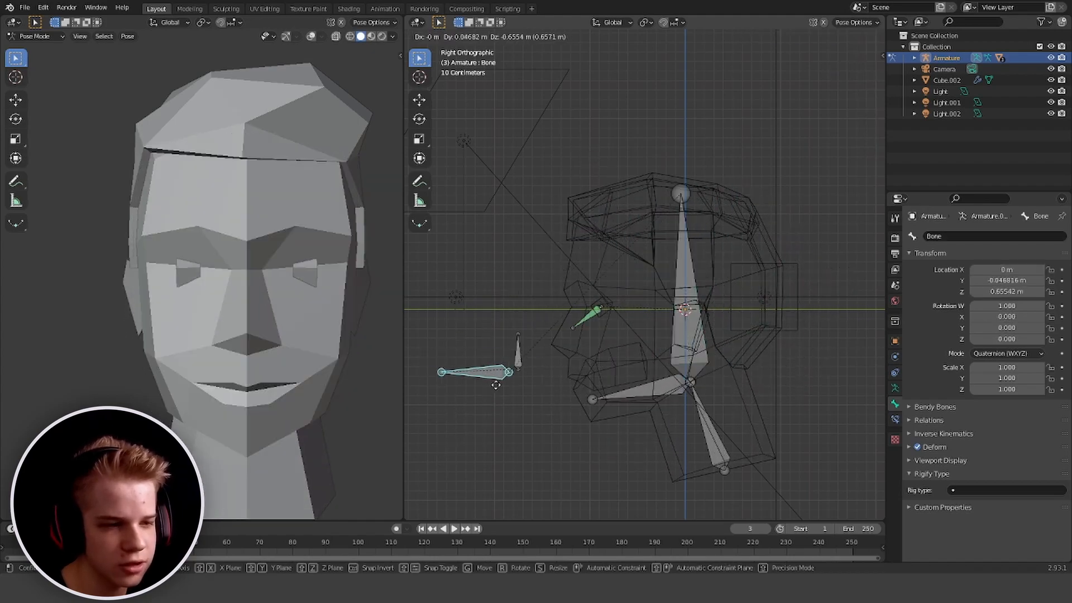
key("Escape")
key("KP_1")
key("g")
key("Escape")
Test the Jaw bone by rotating it in the right side view, then cancel the rotation
scroll(643, 379, "down", 3)
key("KP_3")
left_click(675, 359)
scroll(675, 358, "up", 3)
key("r")
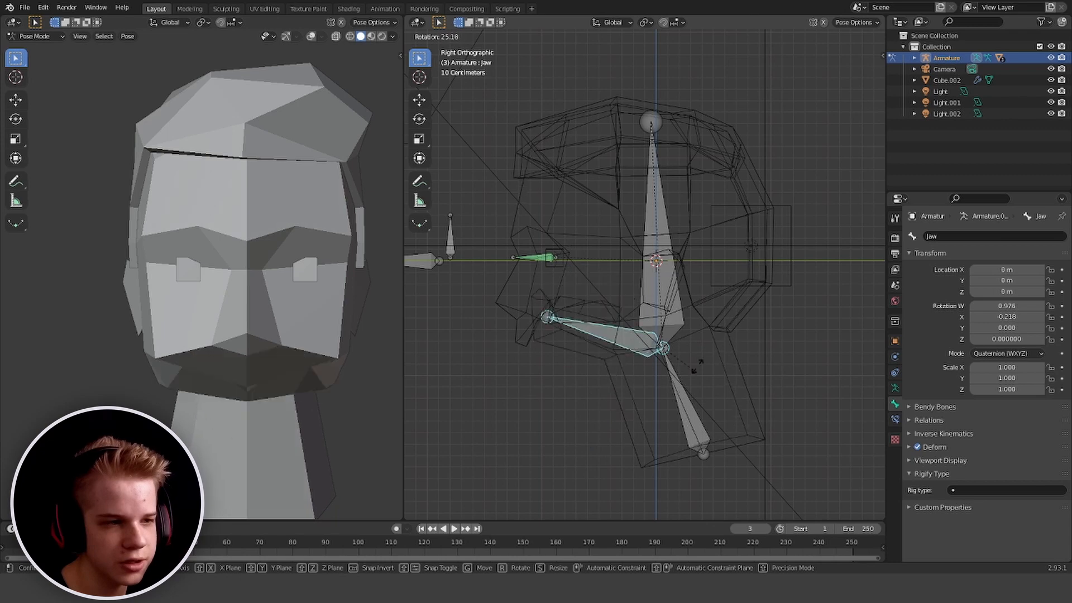
key("Escape")
Hide the hair mesh in Object Mode, then select the head mesh and switch it to Texture Paint mode
key("ctrl+Tab")
left_click(586, 166)
left_click(584, 165)
key("h")
left_click(624, 182)
key("ctrl+Tab")
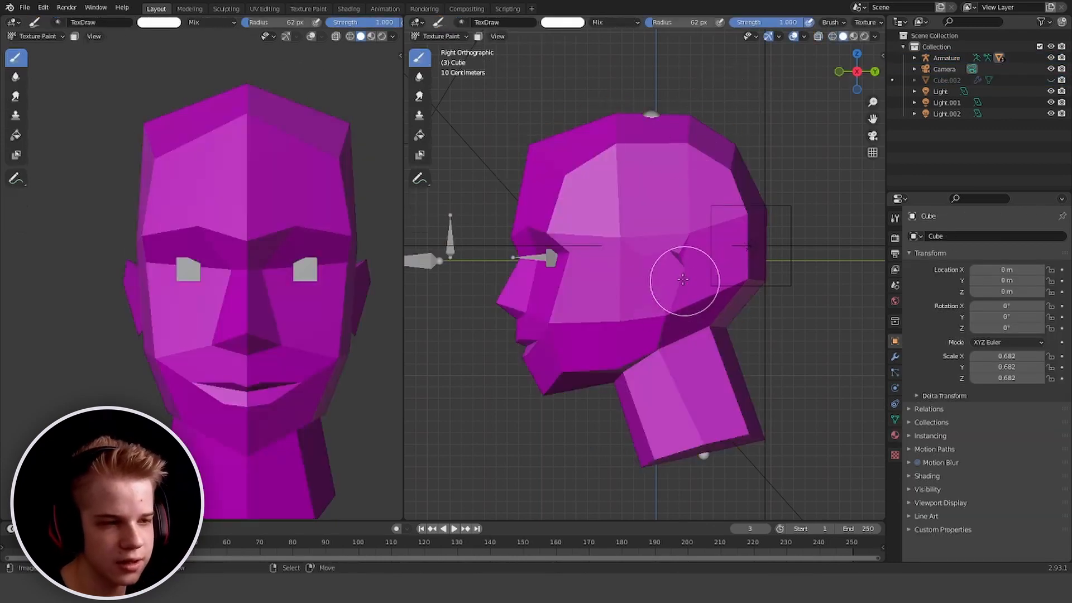
Switch the head mesh to Weight Paint mode and display the weights of the Jaw vertex group
key("ctrl+Tab")
left_click(895, 420)
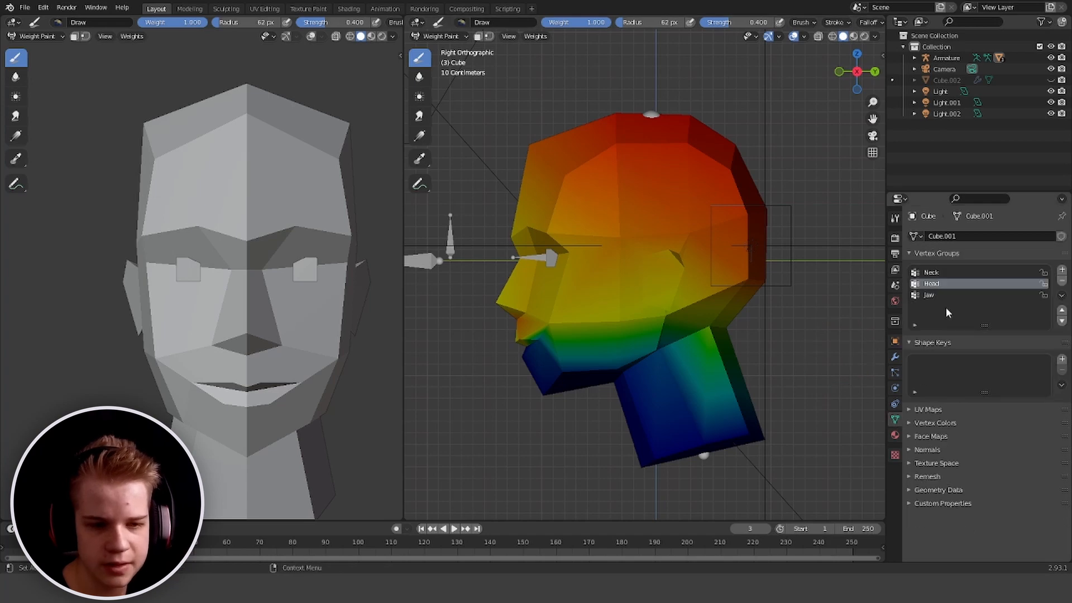
left_click(930, 294)
mouse_move(651, 206)
middle_mouse_down()
mouse_move(689, 290)
mouse_move(555, 217)
middle_mouse_up()
left_click_drag(555, 218, 601, 250)
key("ctrl+z")
left_click(931, 283)
left_click(929, 294)
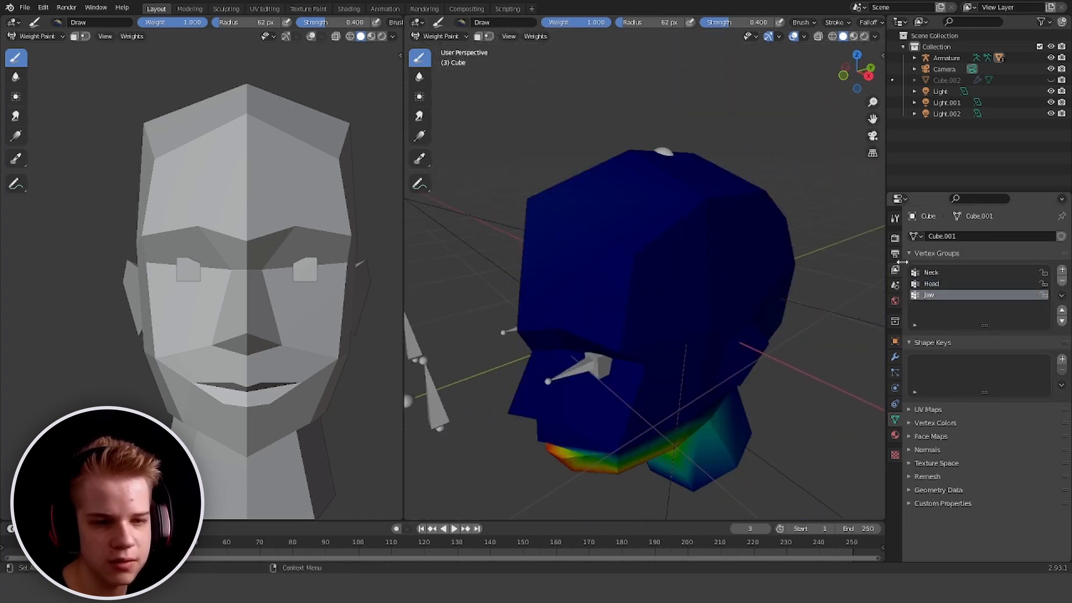
Choose the Subtract brush for weight painting and inspect the Jaw weights around the chin, neck and back of the head
left_click(895, 218)
left_click(972, 285)
left_click(981, 346)
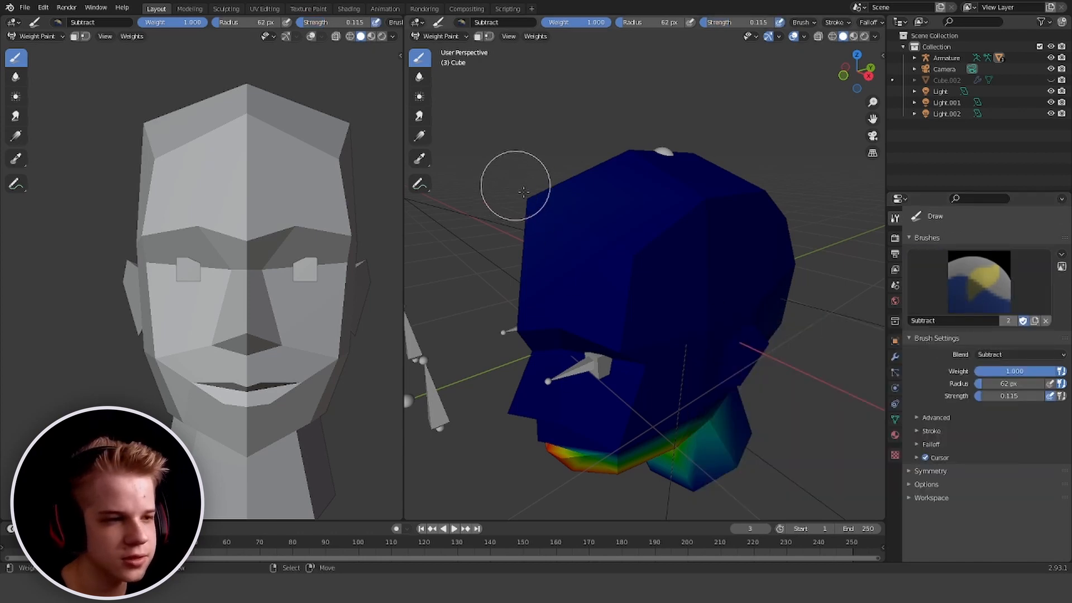
scroll(519, 205, "down", 5)
middle_click_drag(518, 205, 425, 162)
middle_click_drag(827, 358, 746, 296)
scroll(747, 297, "up", 5)
left_click_drag(688, 226, 603, 226)
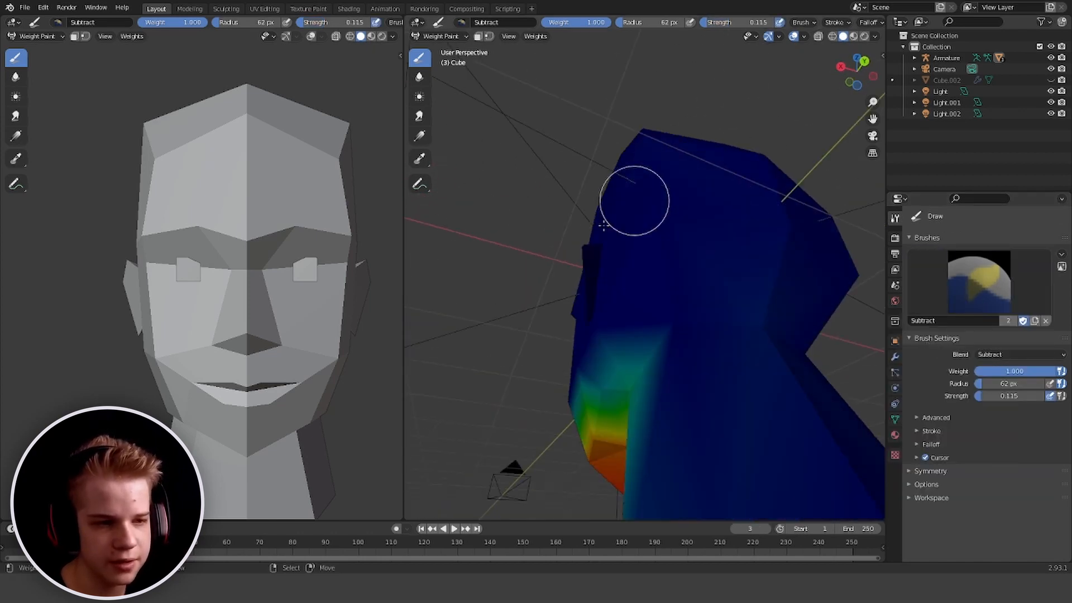
scroll(637, 220, "down", 5)
key("KP_3")
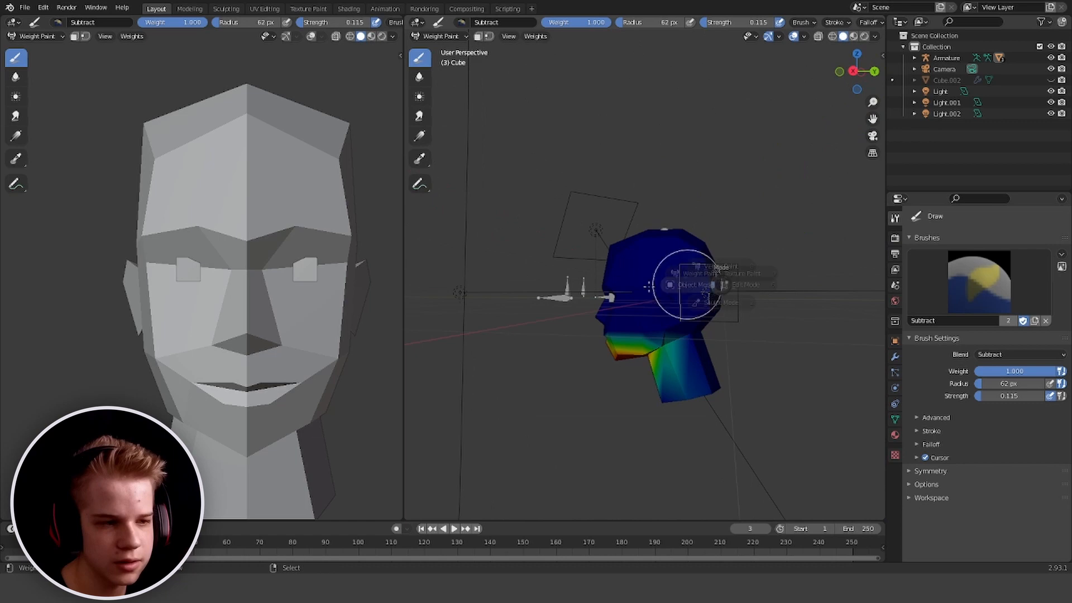
Test the Jaw bone in wireframe by rotating it in Pose Mode, then return to Object Mode
key("ctrl+Tab")
key("shift+z")
scroll(753, 285, "up", 6)
left_click(628, 463)
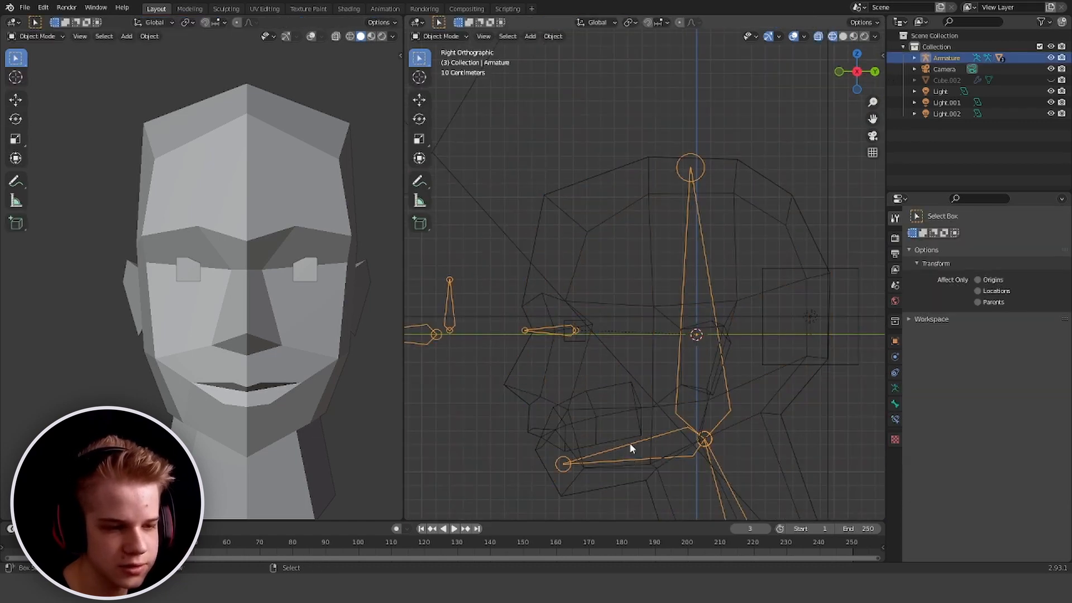
key("ctrl+Tab")
key("r")
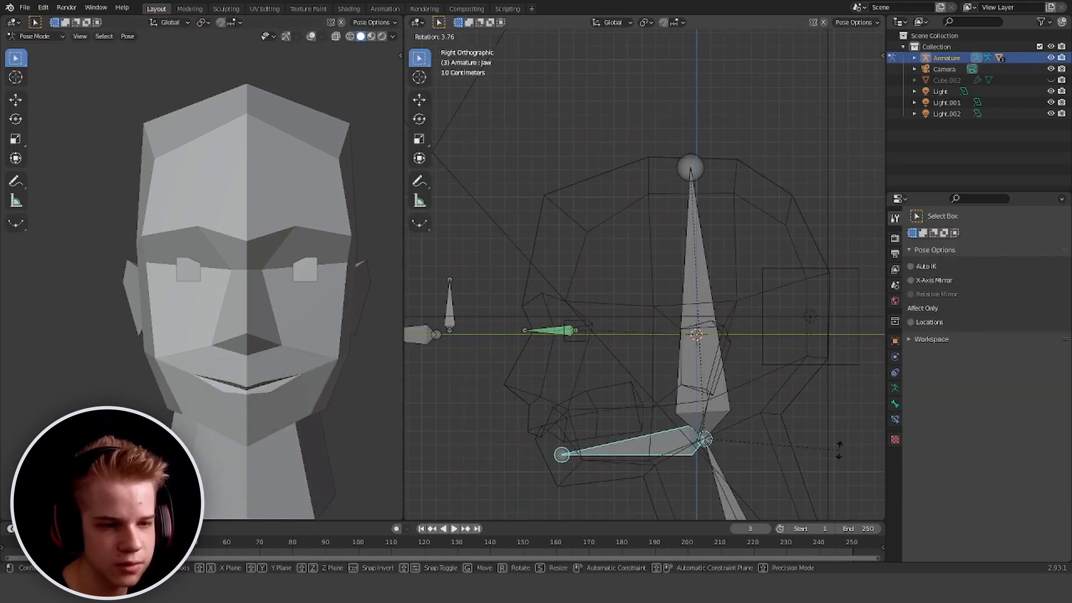
left_click(826, 361)
key("ctrl+Tab")
Enter Edit Mode on the head mesh and try circle-selecting the vertices along the back of the head and neck
left_click(786, 399)
key("ctrl+Tab")
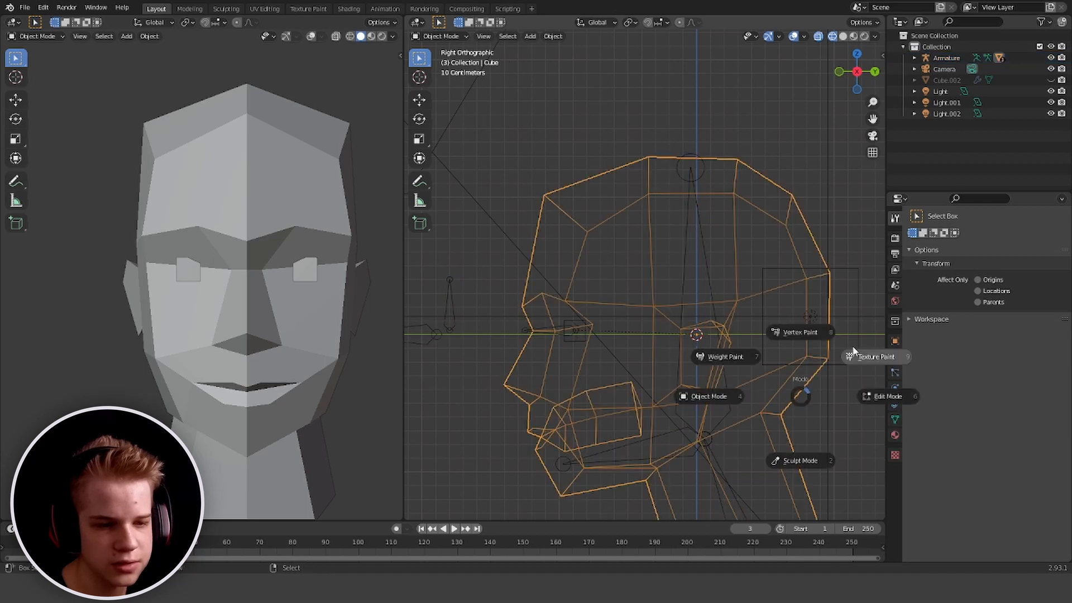
key("Tab")
middle_click_drag(855, 352, 761, 229, "shift")
key("c")
mouse_move(722, 356)
left_mouse_down()
mouse_move(718, 426)
mouse_move(746, 136)
left_mouse_up()
scroll(723, 431, "down", 3)
right_click(747, 136)
middle_click_drag(751, 164, 764, 257, "shift")
left_click_drag(643, 123, 720, 207)
key("c")
right_click(793, 204)
Select the vertex strip over the top and back of the head down to the neck and remove it from the Jaw vertex group
left_click(735, 174, "alt")
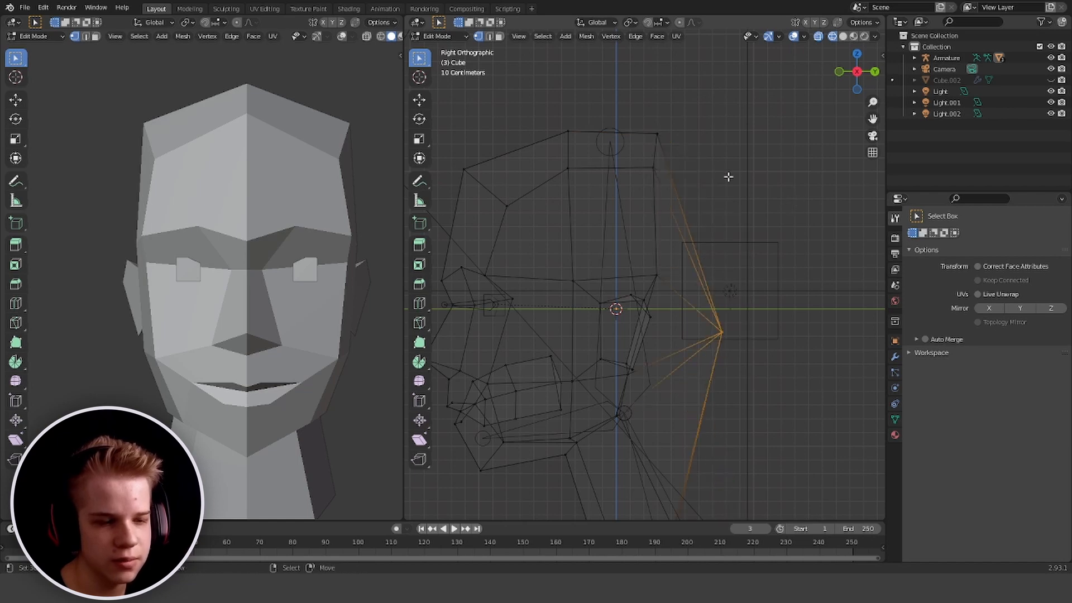
left_click(745, 181, "alt")
key("c")
mouse_move(738, 191)
left_mouse_down()
mouse_move(563, 149)
mouse_move(502, 168)
left_mouse_up()
right_click(789, 251)
left_click(895, 418)
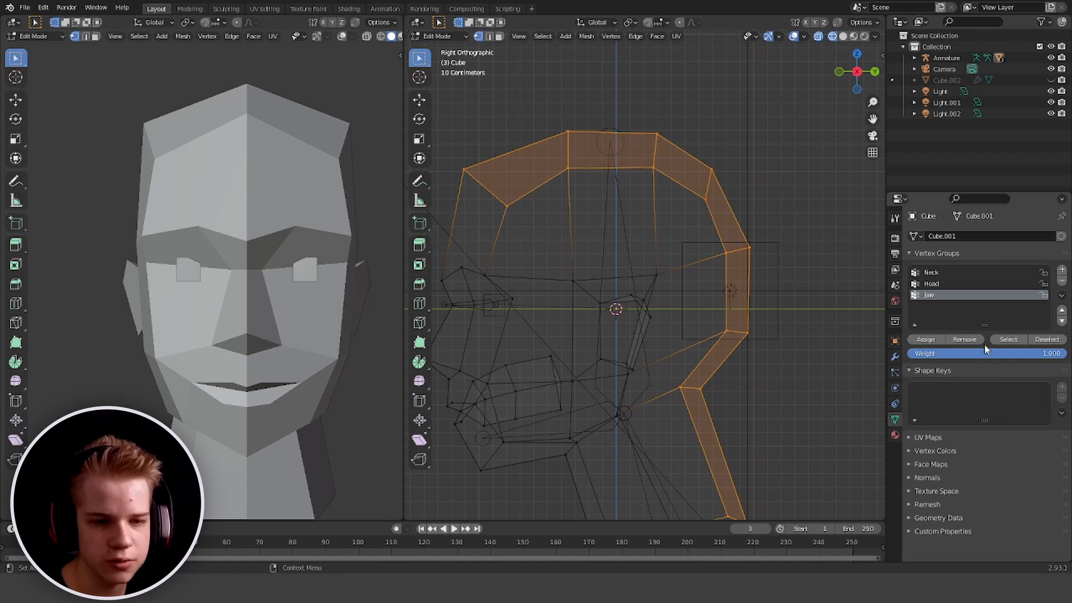
Test the Jaw bone again by rotating it in Pose Mode, then cancel the rotation
key("Tab")
scroll(568, 429, "up", 3)
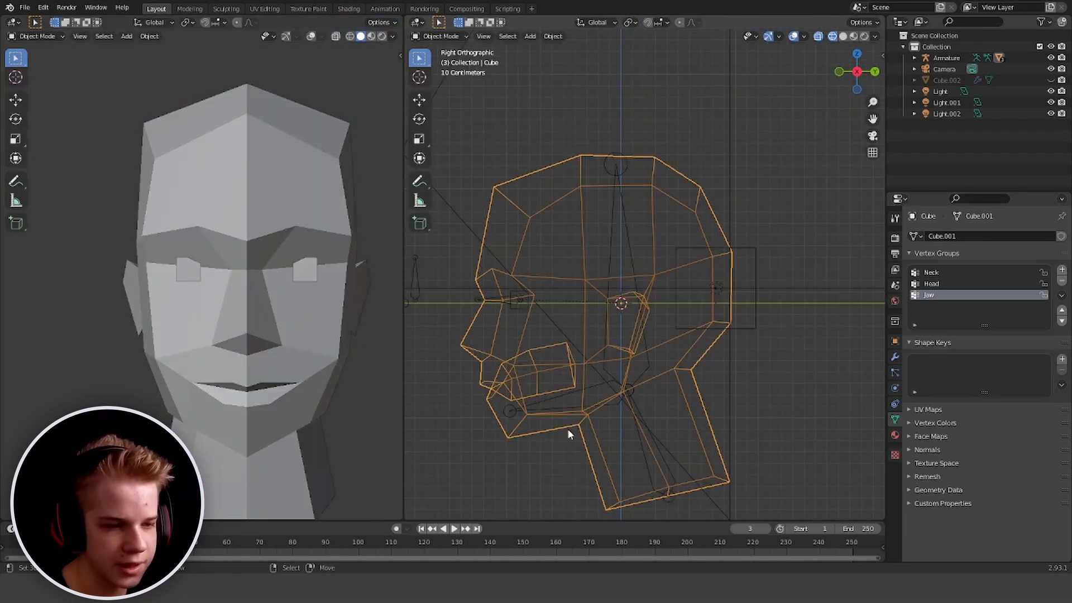
left_click(558, 403)
key("ctrl+Tab")
key("r")
key("Escape")
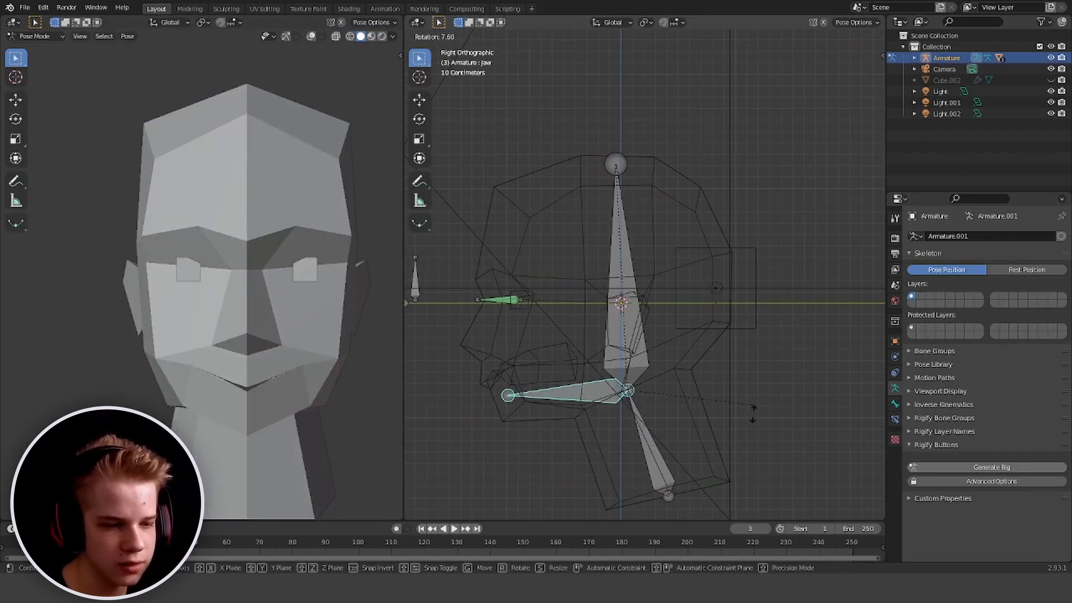
Select the neck's front vertices on the head mesh in Edit Mode to take them out of the Jaw vertex group
left_click(699, 471)
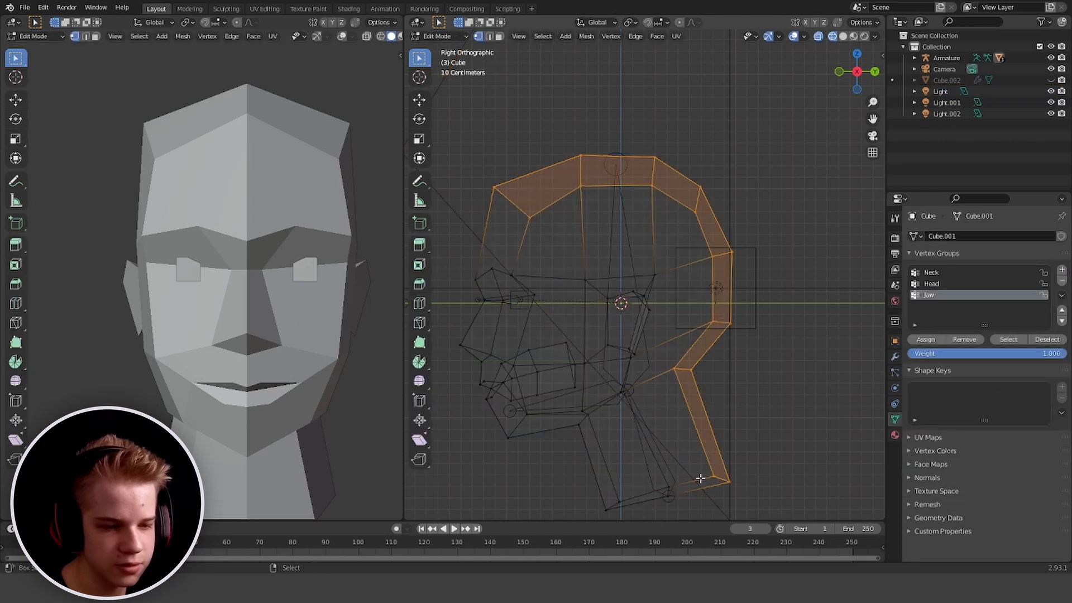
left_click_drag(570, 479, 669, 393)
key("a")
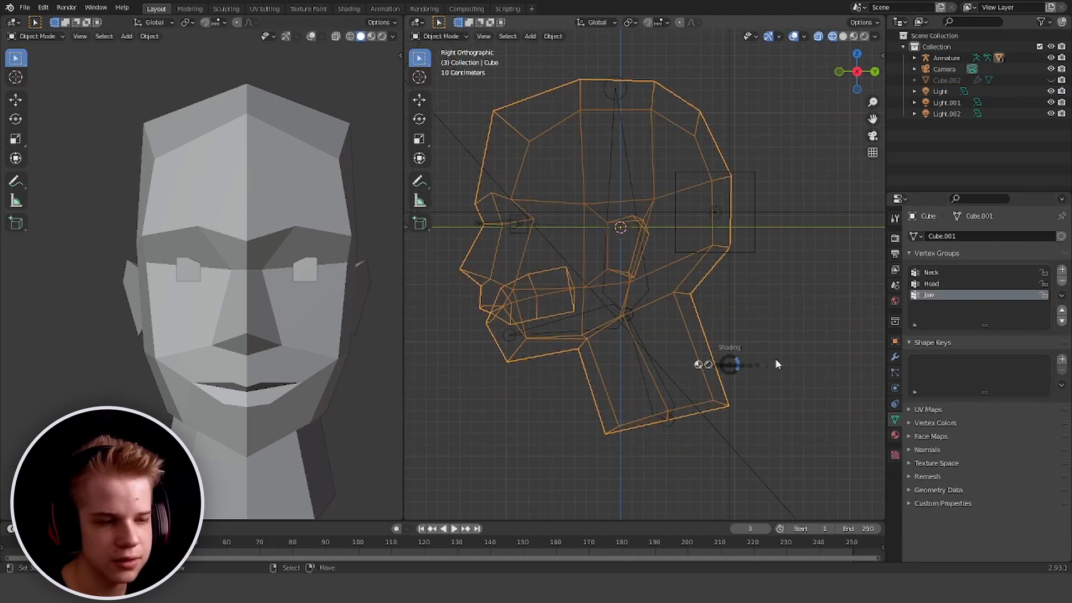
key("Tab")
Check the head in solid shading, return to wireframe, deselect the armature and unhide the hair mesh
left_click(645, 346)
key("alt+z")
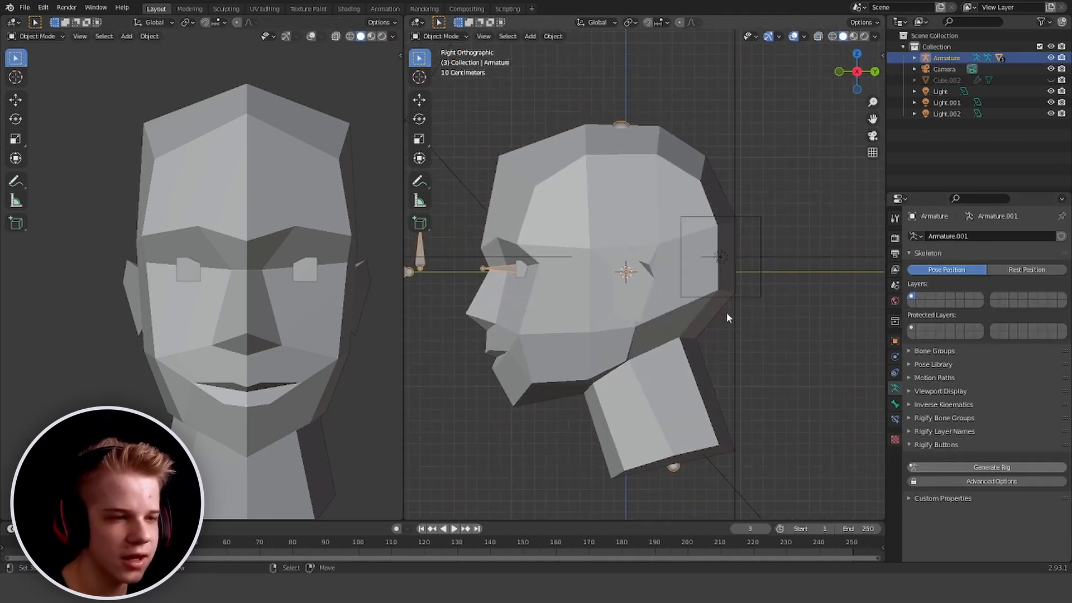
key("alt+z")
left_click(707, 328)
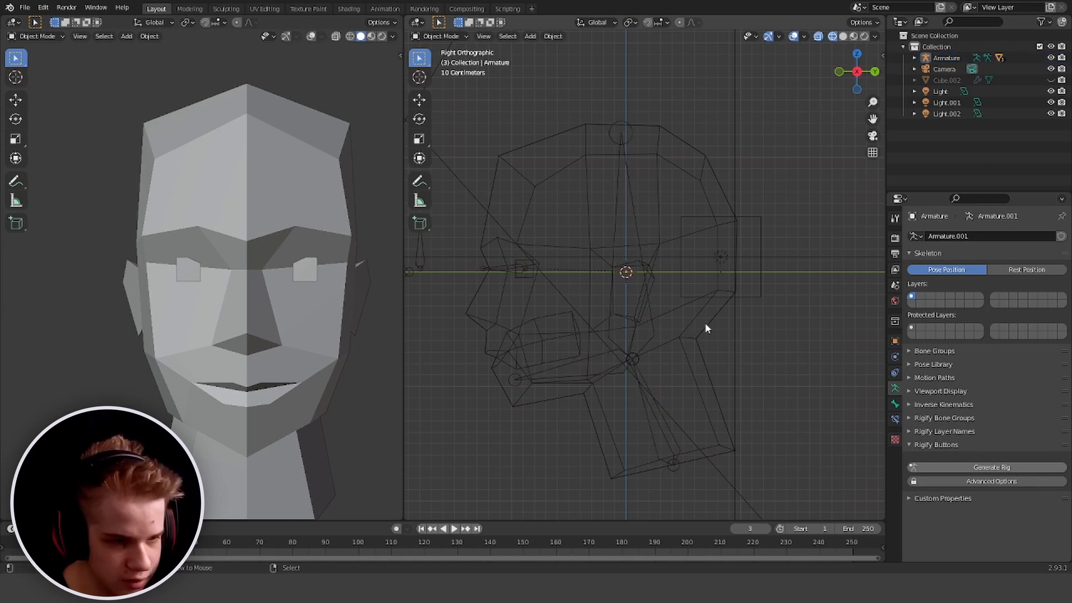
key("alt+h")
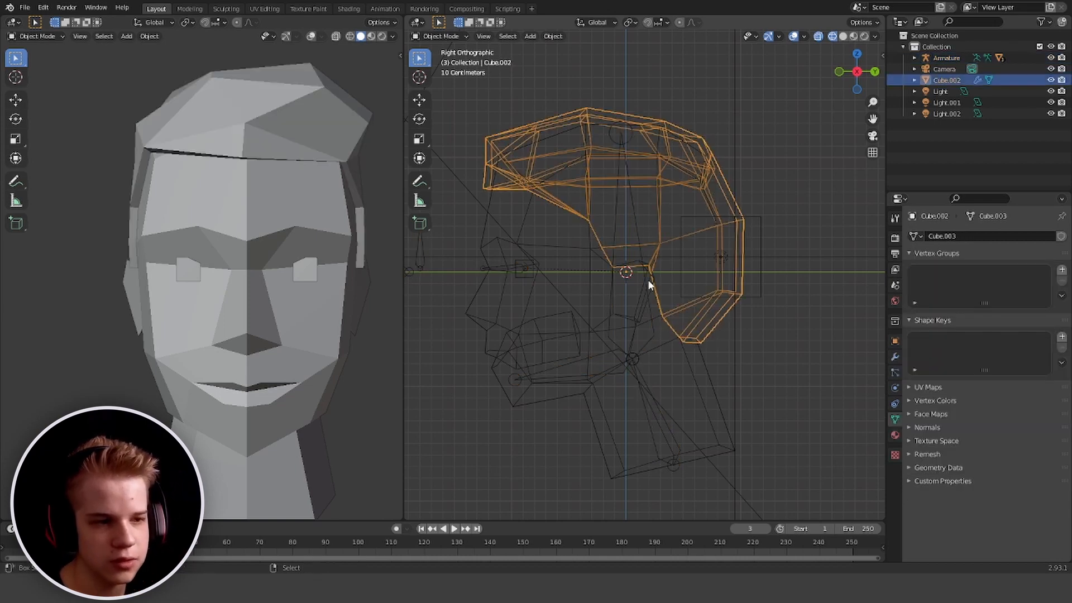
Parent the hair mesh to the armature with automatic weights, then select the hair to check its vertex groups
left_click(632, 223, "shift")
key("ctrl+p")
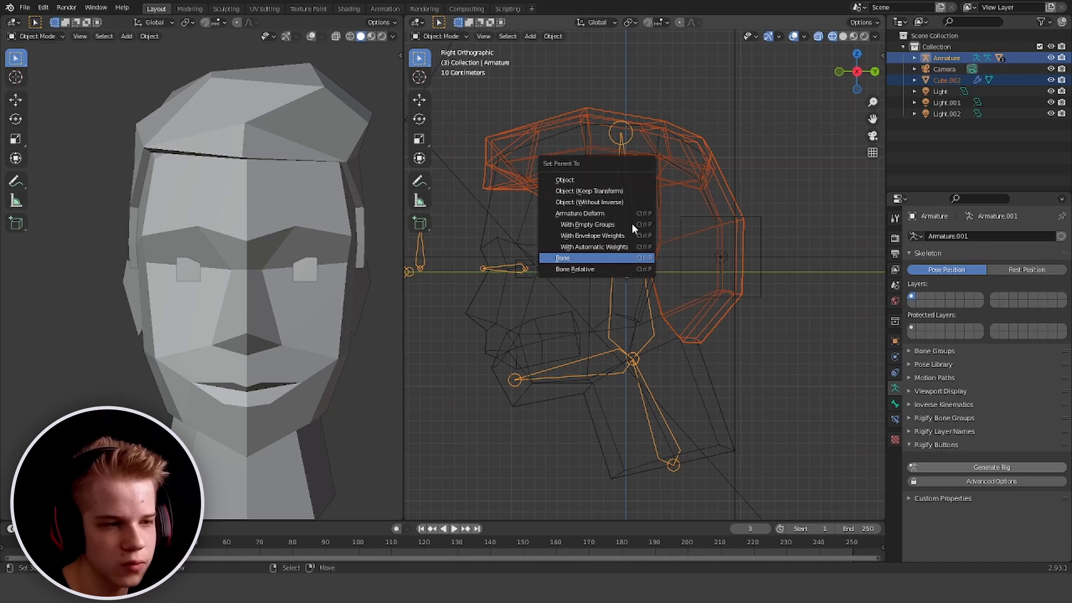
left_click(650, 246)
key("shift+z")
key("shift+z")
left_click(587, 176)
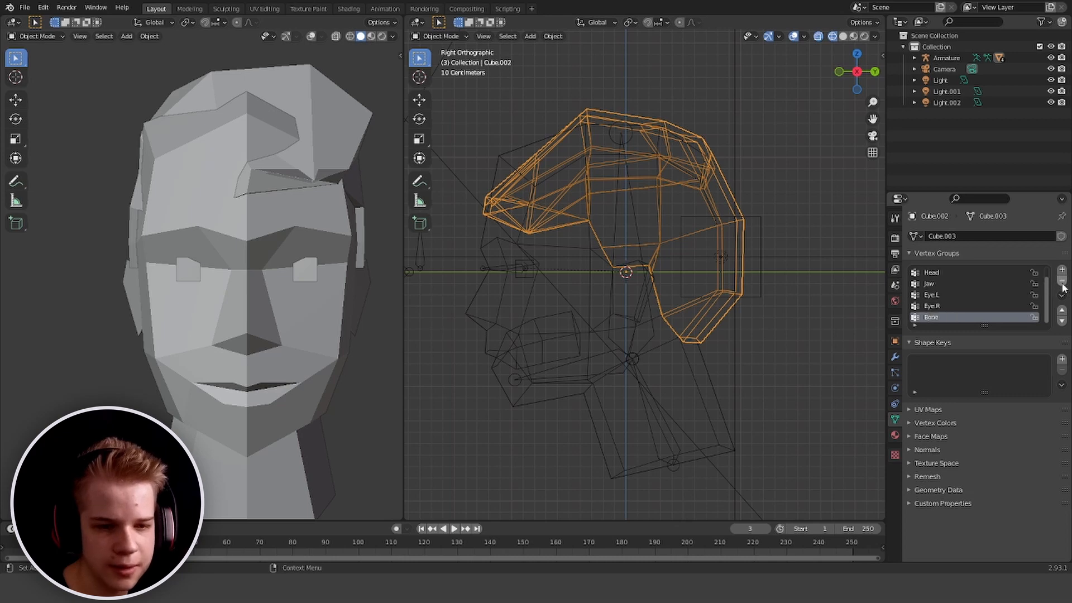
Rename the main eye control bone to EyeControlMain in Pose Mode, then return to Object Mode
scroll(583, 286, "down", 2)
scroll(603, 286, "up", 6)
left_click(608, 275)
key("ctrl+Tab")
left_click(599, 301)
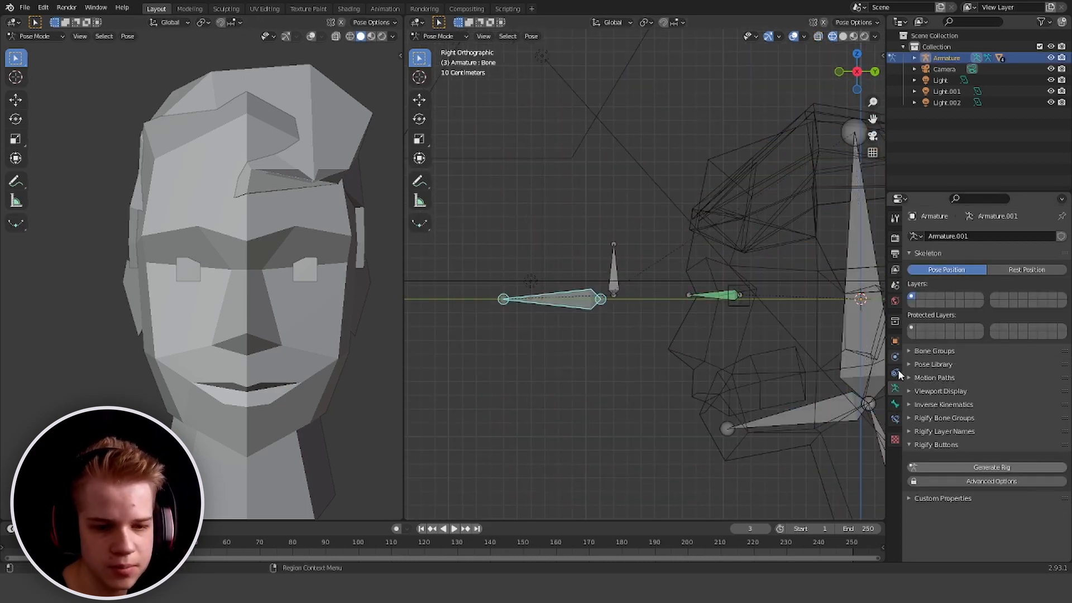
left_click(895, 403)
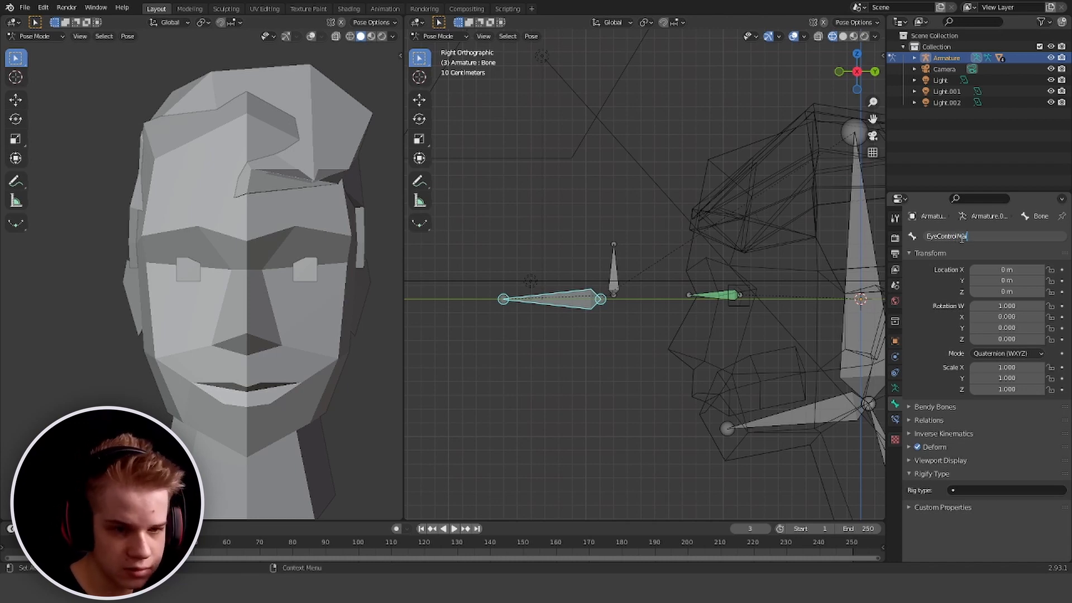
type("n")
key("Return")
key("ctrl+Tab")
Select all hair vertices in Edit Mode and delete the EyeControlMain, Eye.R and Eye.L vertex groups from the hair mesh
middle_click_drag(712, 296, 628, 303, "shift")
scroll(629, 303, "down", 1)
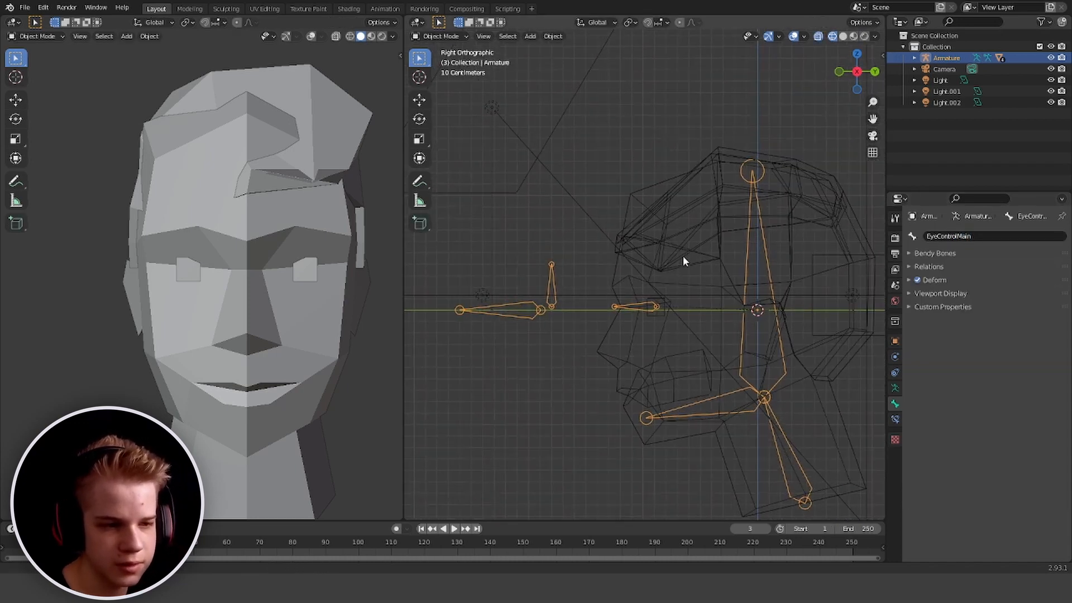
left_click(706, 251)
key("Tab")
key("a")
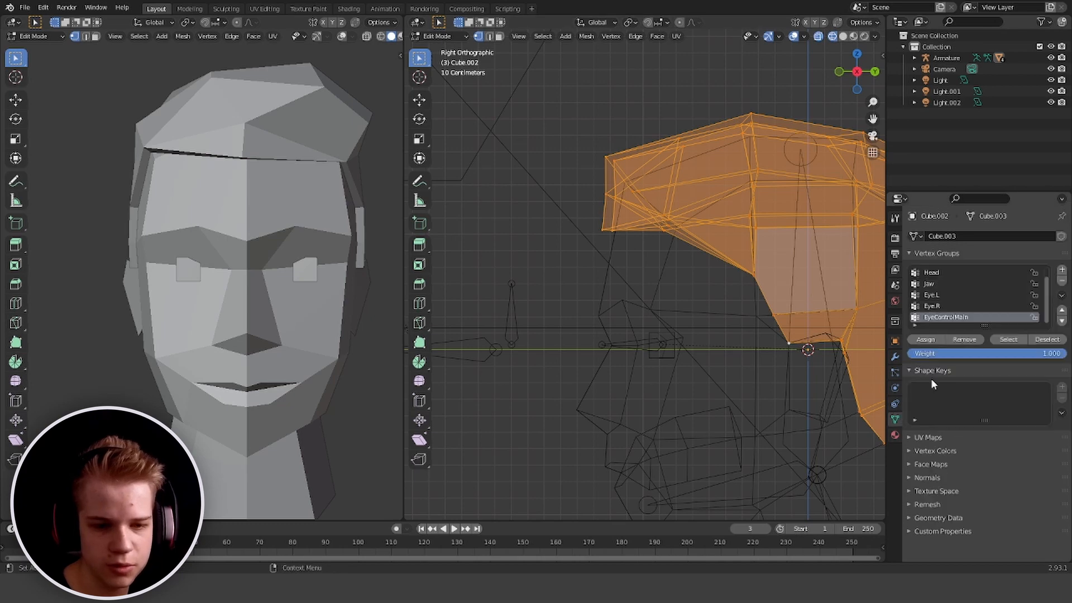
left_click(1063, 282)
left_click(1063, 282)
left_click(1063, 282)
Assign all hair vertices to the Head vertex group with a weight of 1.000
key("ctrl+Tab")
scroll(762, 272, "down", 3)
middle_click_drag(762, 272, 721, 254)
scroll(708, 263, "up", 2)
key("shift+z")
key("Tab")
left_click(938, 284)
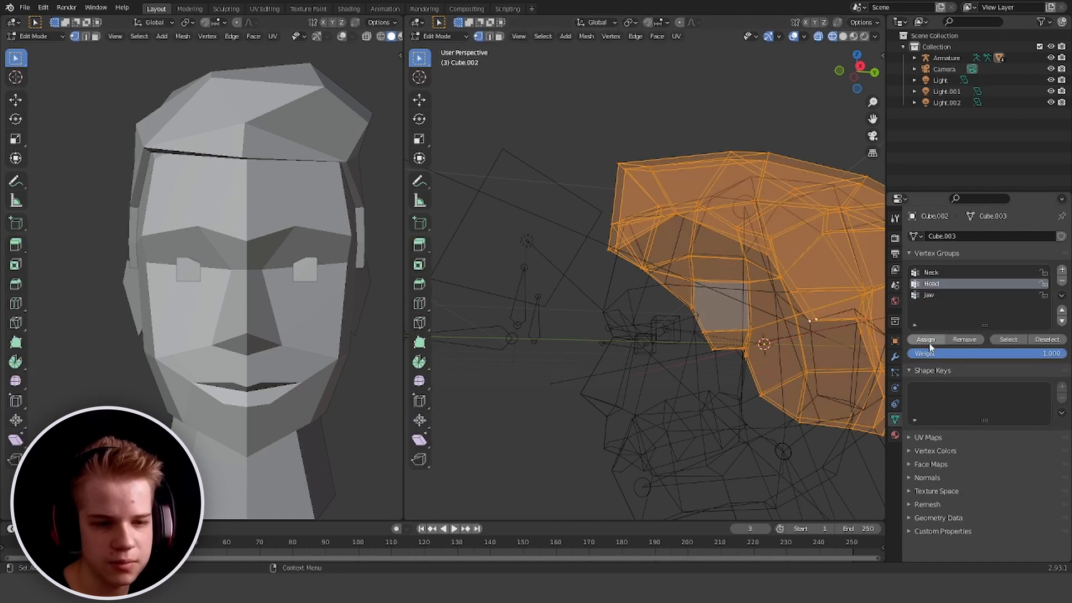
Test that the hair follows the Head bone by rotating the bone in Pose Mode in right side view, then cancel
key("Tab")
key("z")
left_click(797, 334)
key("shift+z")
left_click(783, 317)
left_click(788, 343)
left_click(791, 342)
key("ctrl+Tab")
left_click(781, 345)
key("KP_3")
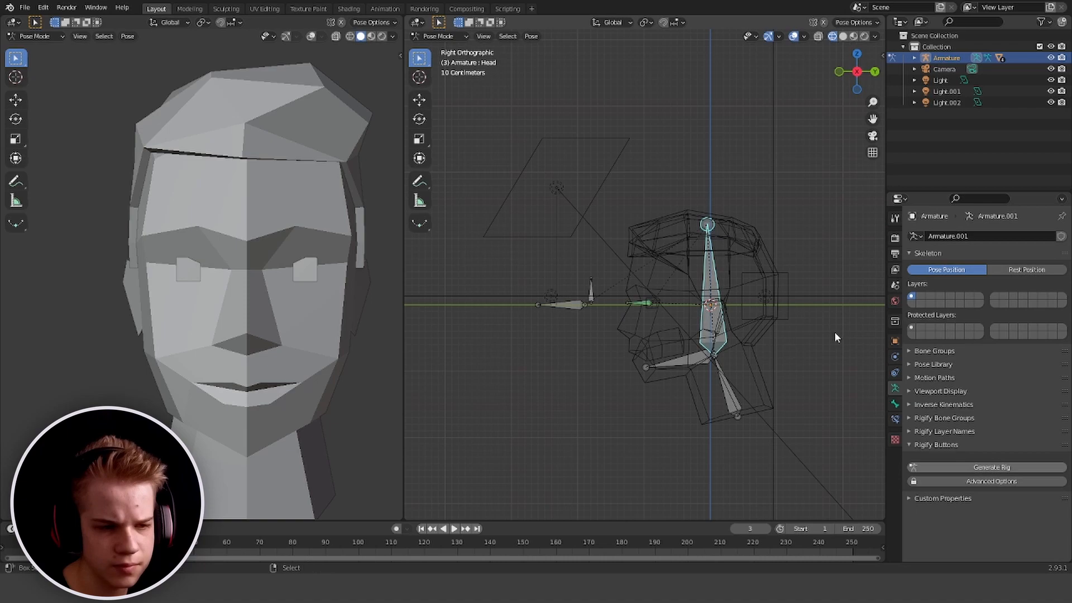
key("r")
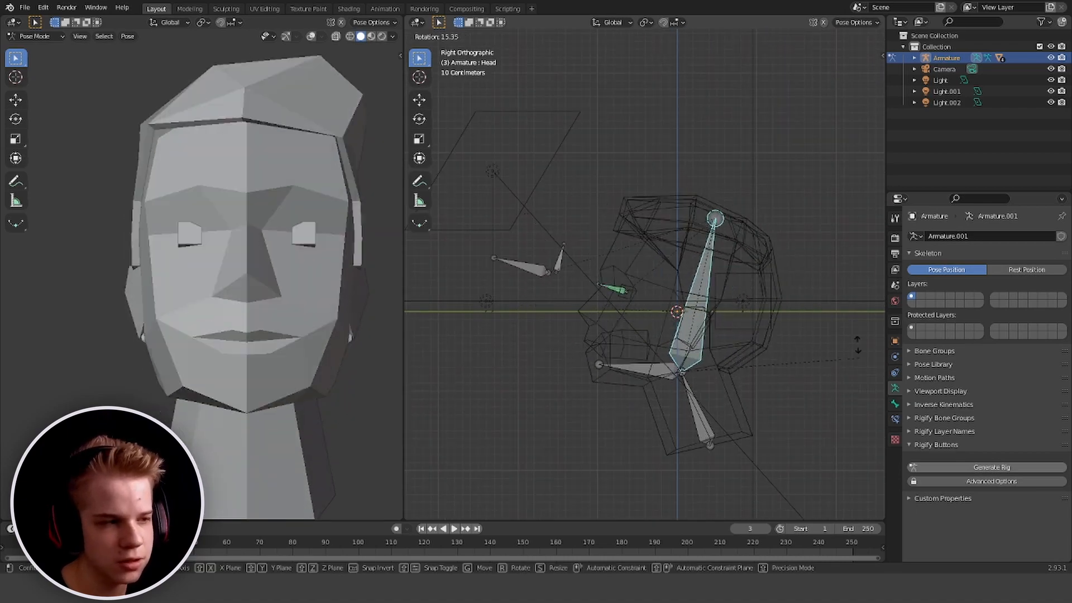
key("Escape")
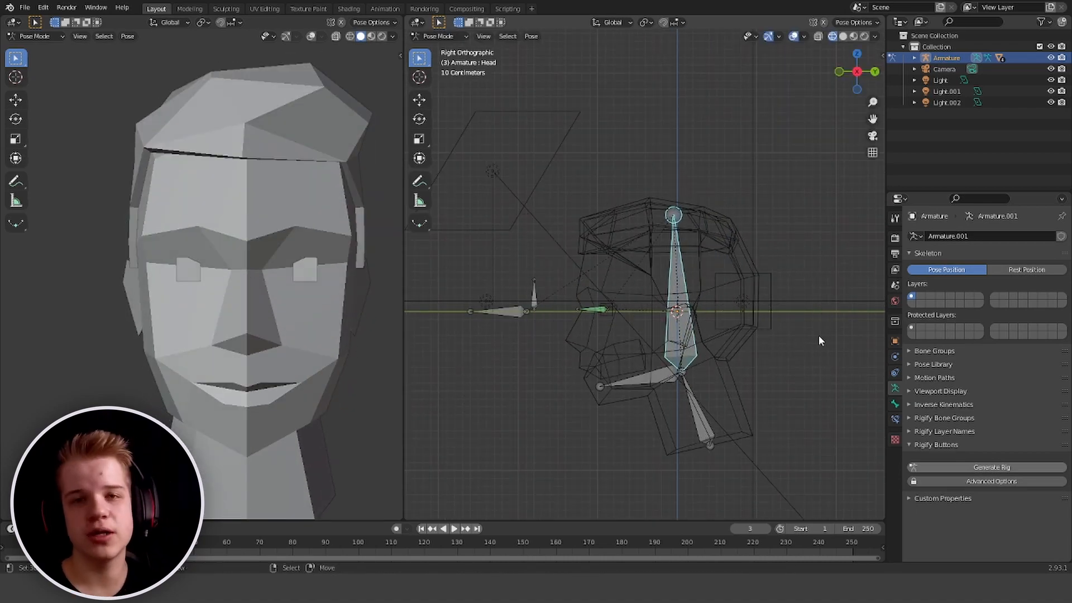